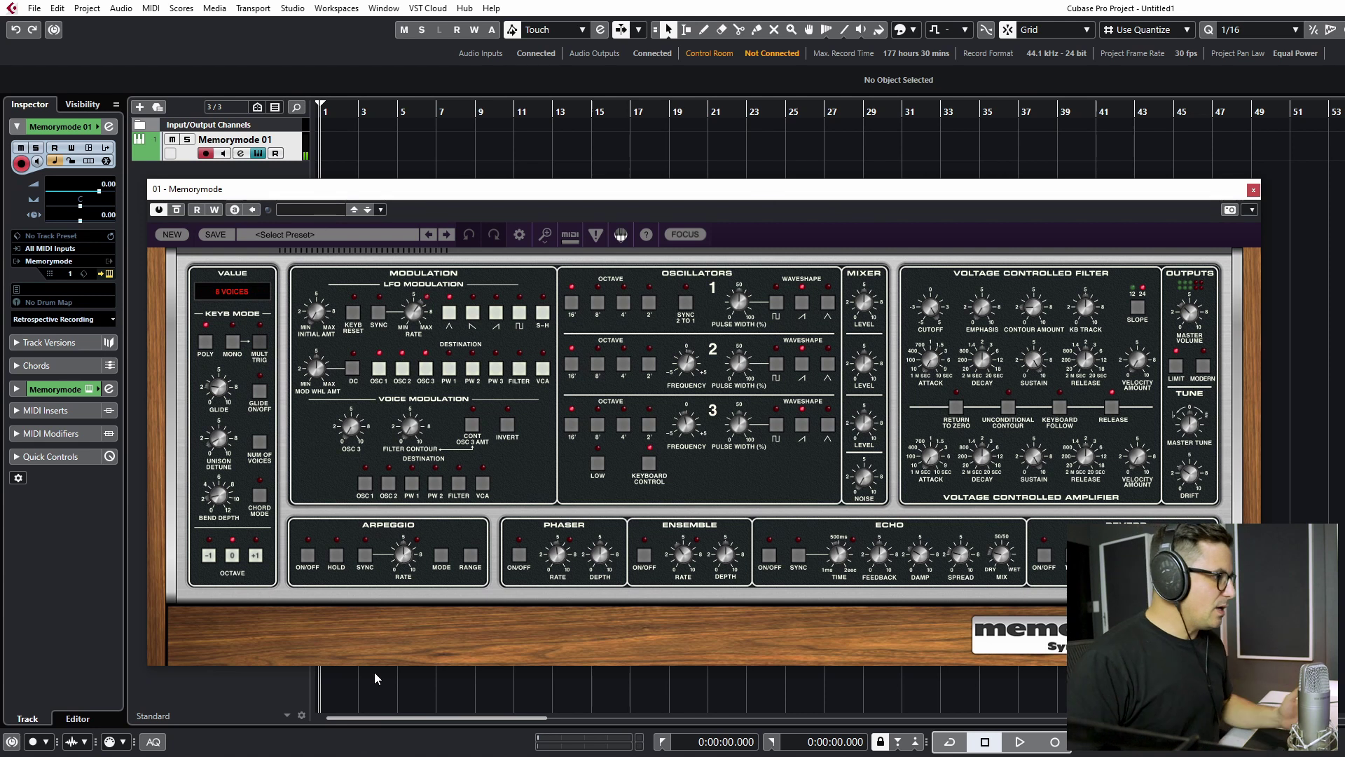
Step: Audition the presets 80s Rave (J3PO), 80s Slow Jam (J3PO) and Short Strings, raising the filter cutoff while listening
click(335, 240)
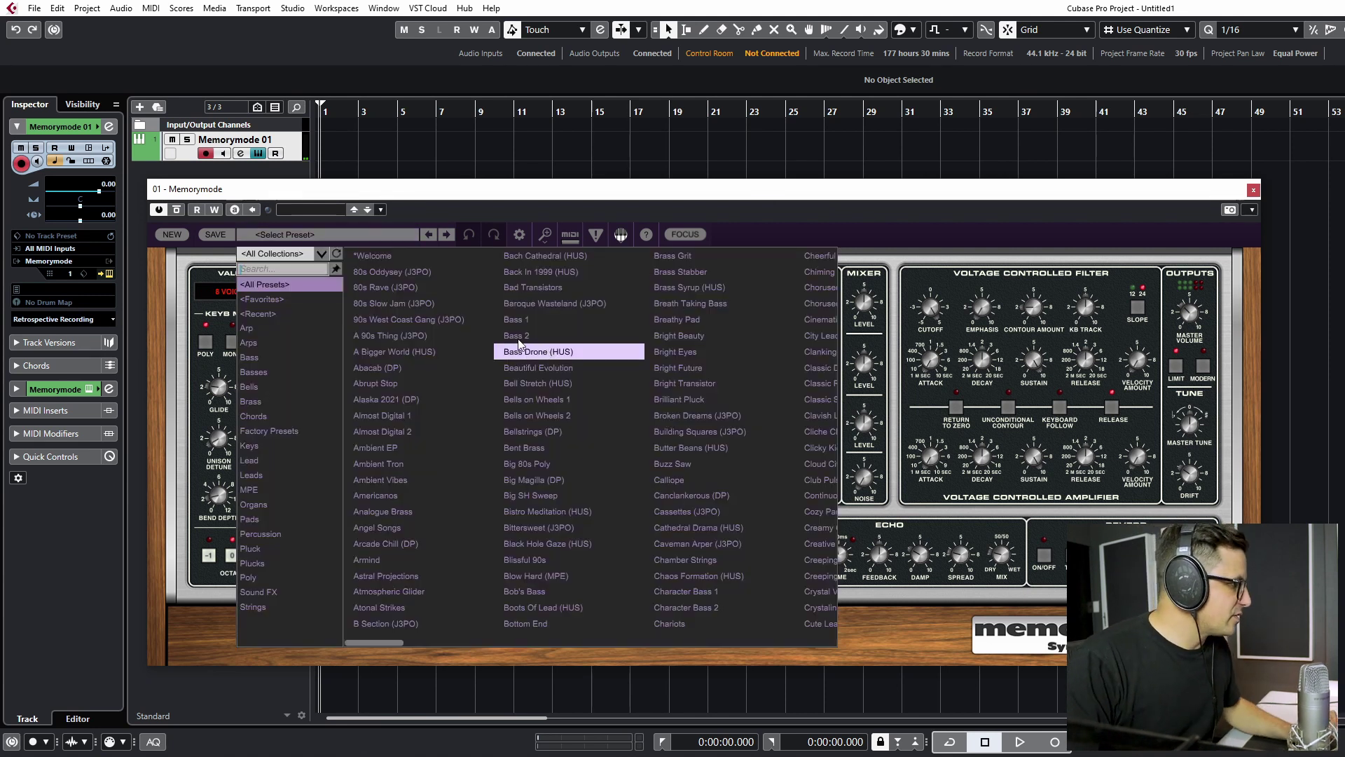
click(378, 287)
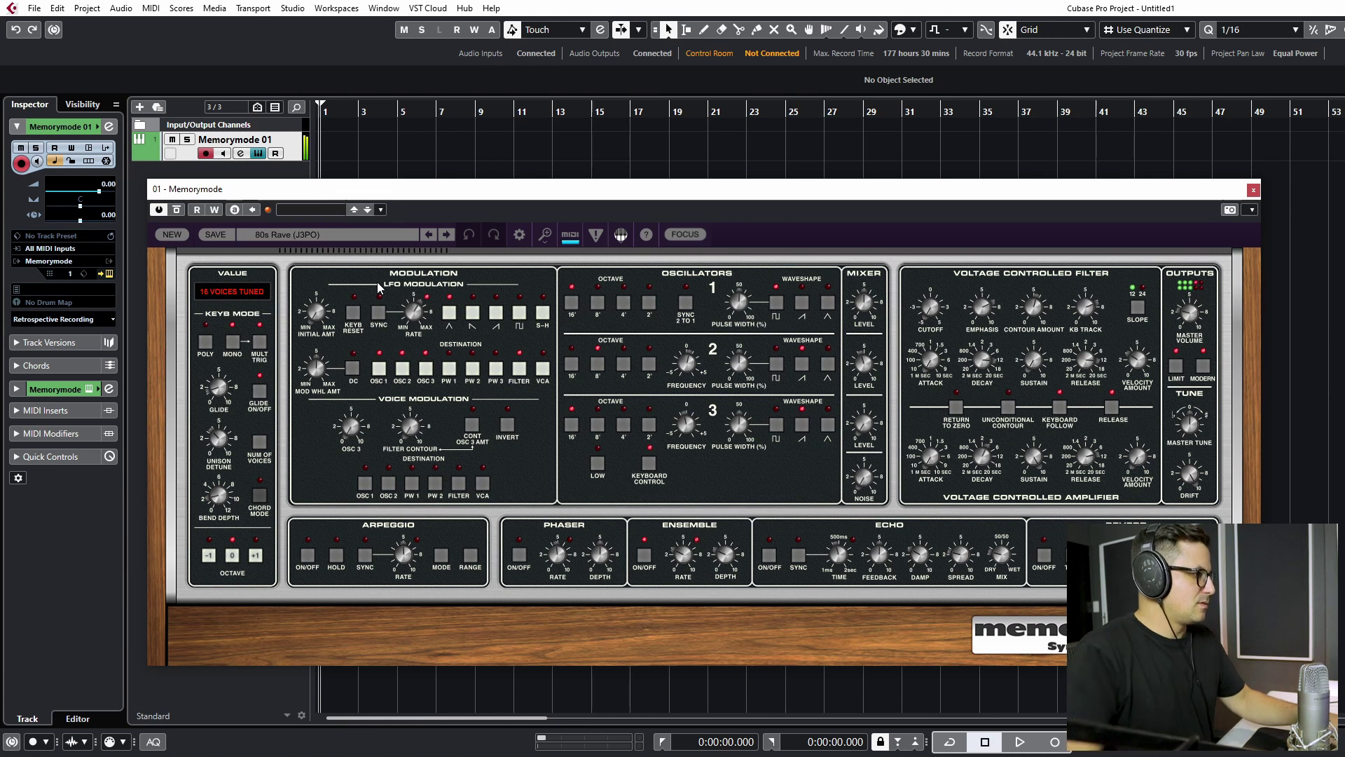
click(446, 235)
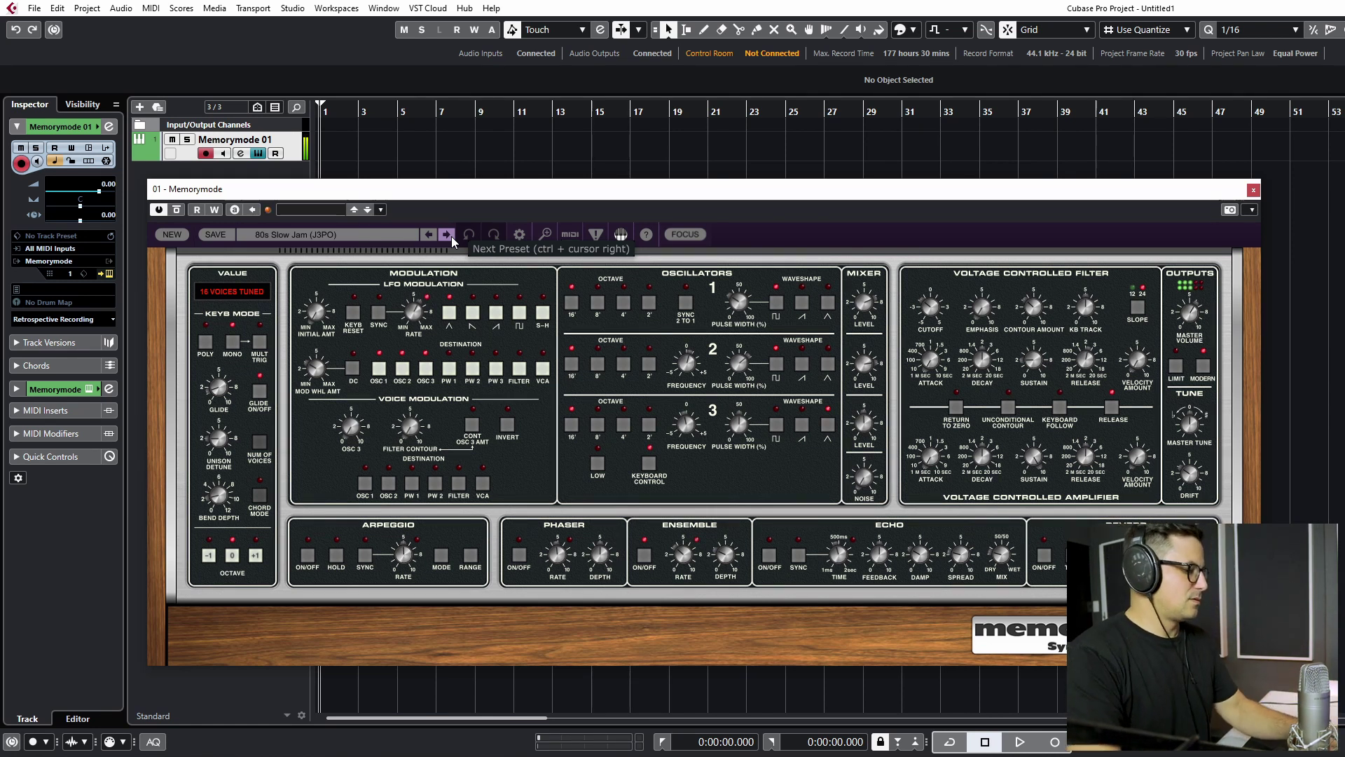
drag(938, 308, 962, 258)
click(322, 242)
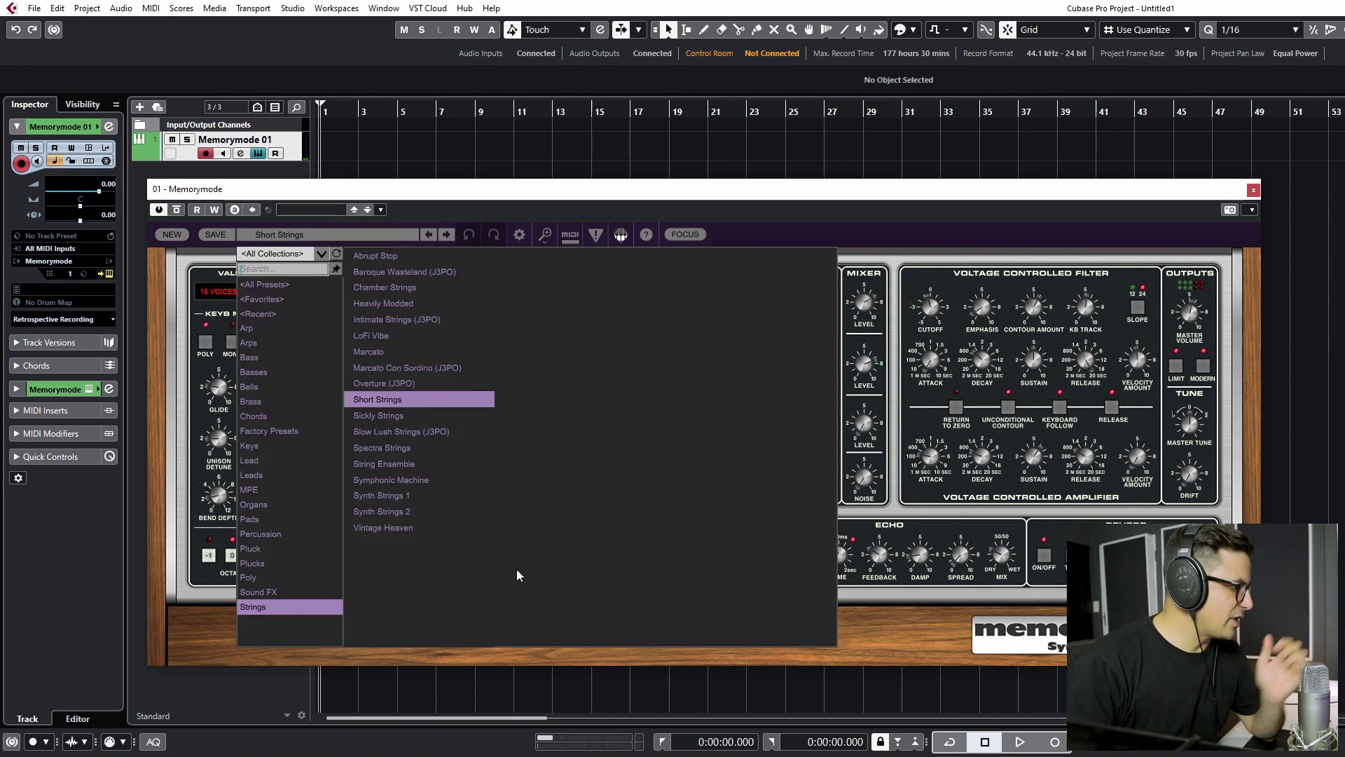
Step: Limit the preset browser to the User Presets collection and load the Lost in Space preset
click(330, 235)
click(263, 235)
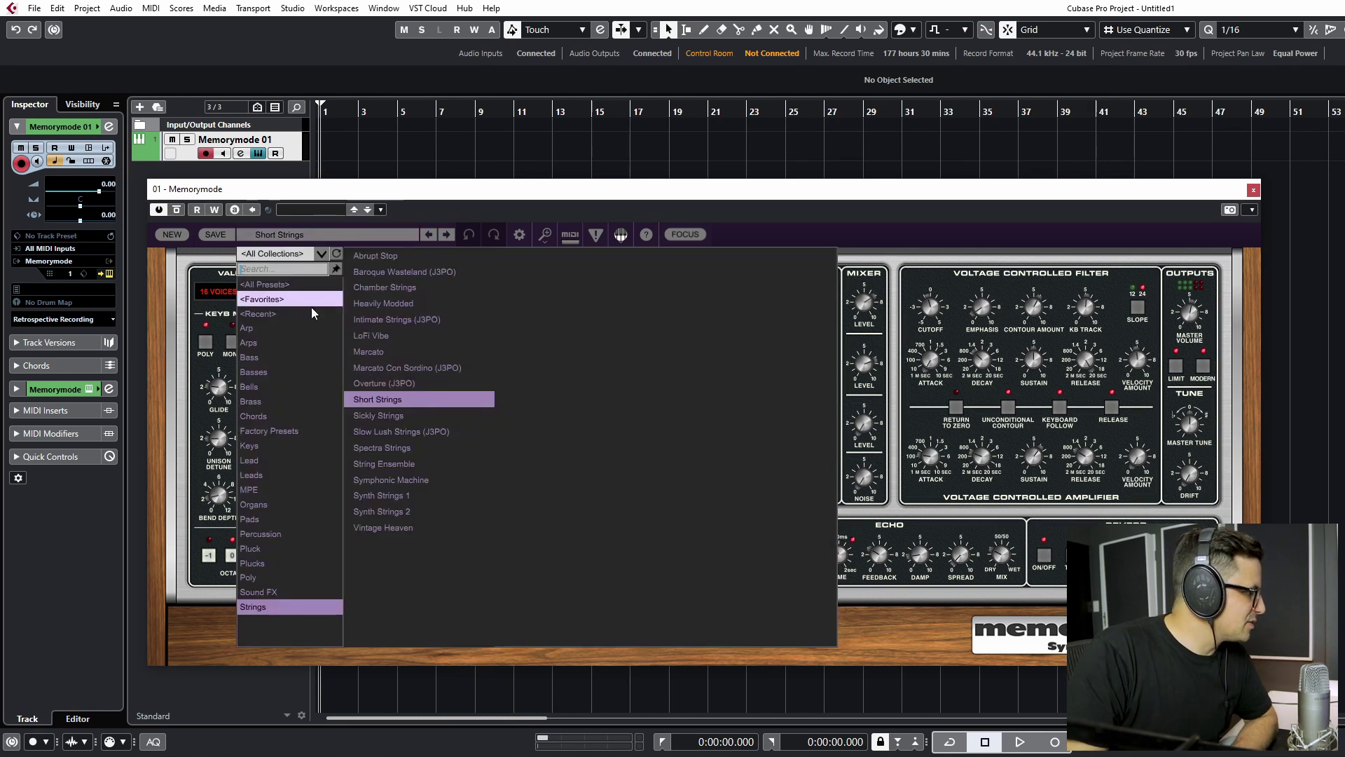
click(284, 253)
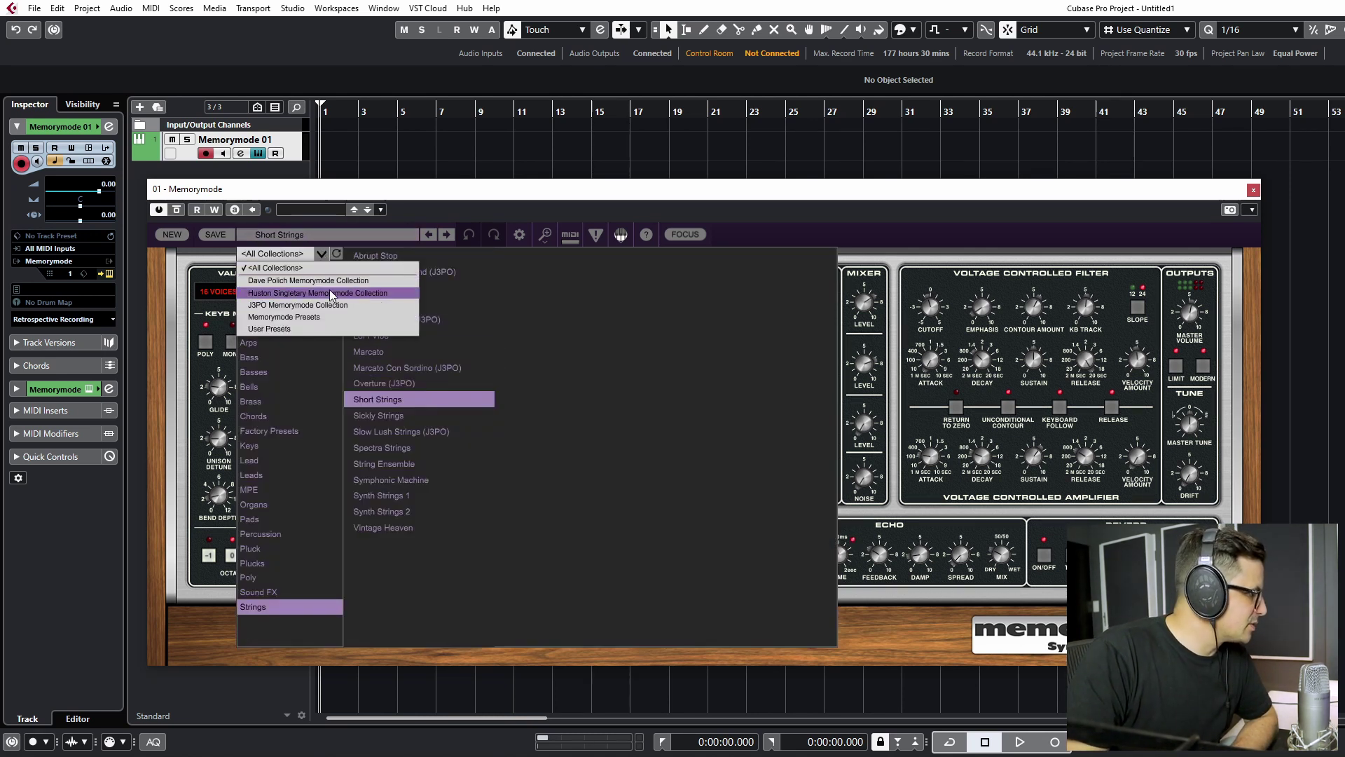
click(280, 329)
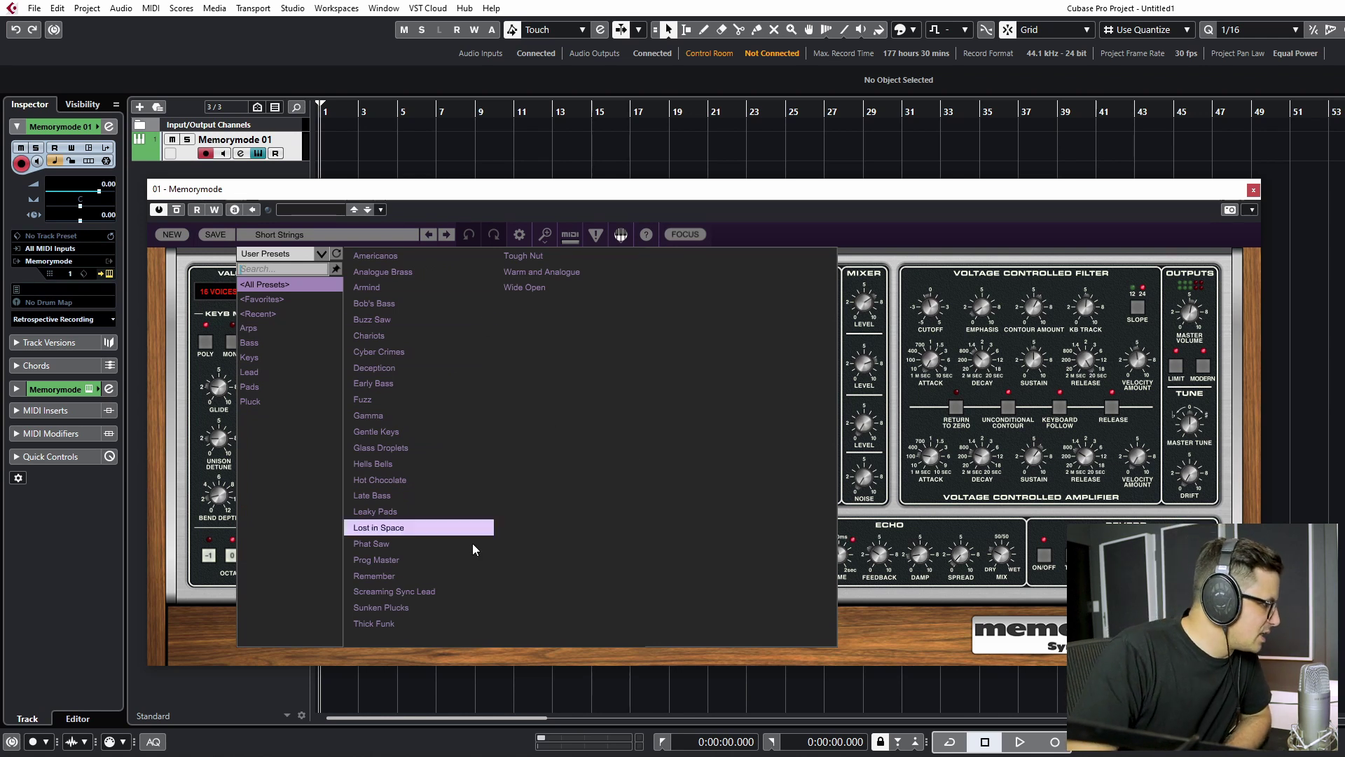
click(377, 528)
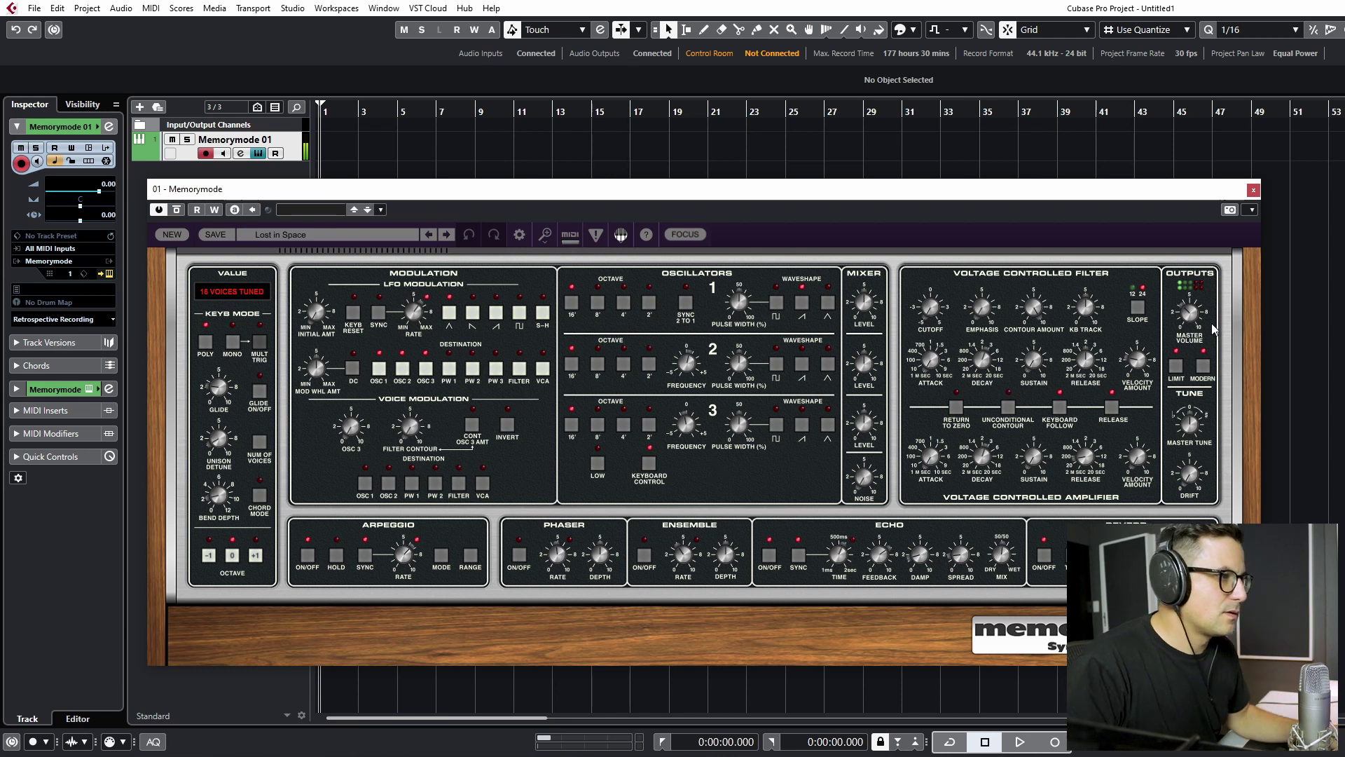
Step: Adjust the master volume and sweep the voltage controlled filter's cutoff upward on the Lost in Space preset
drag(1200, 309, 1197, 303)
drag(933, 302, 946, 212)
drag(1199, 312, 1205, 294)
drag(942, 313, 1000, 129)
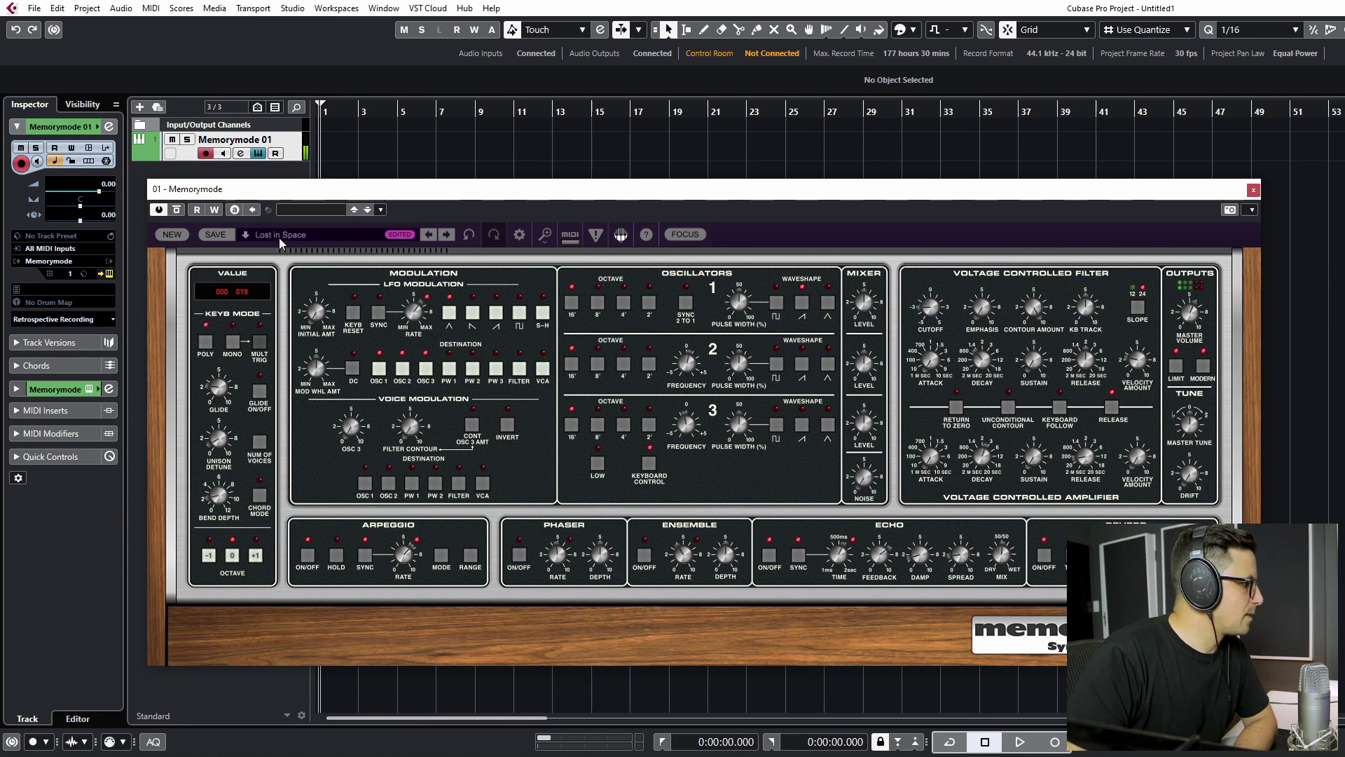
Step: Load the Chariots preset from the Pads category and turn down its master volume
click(309, 234)
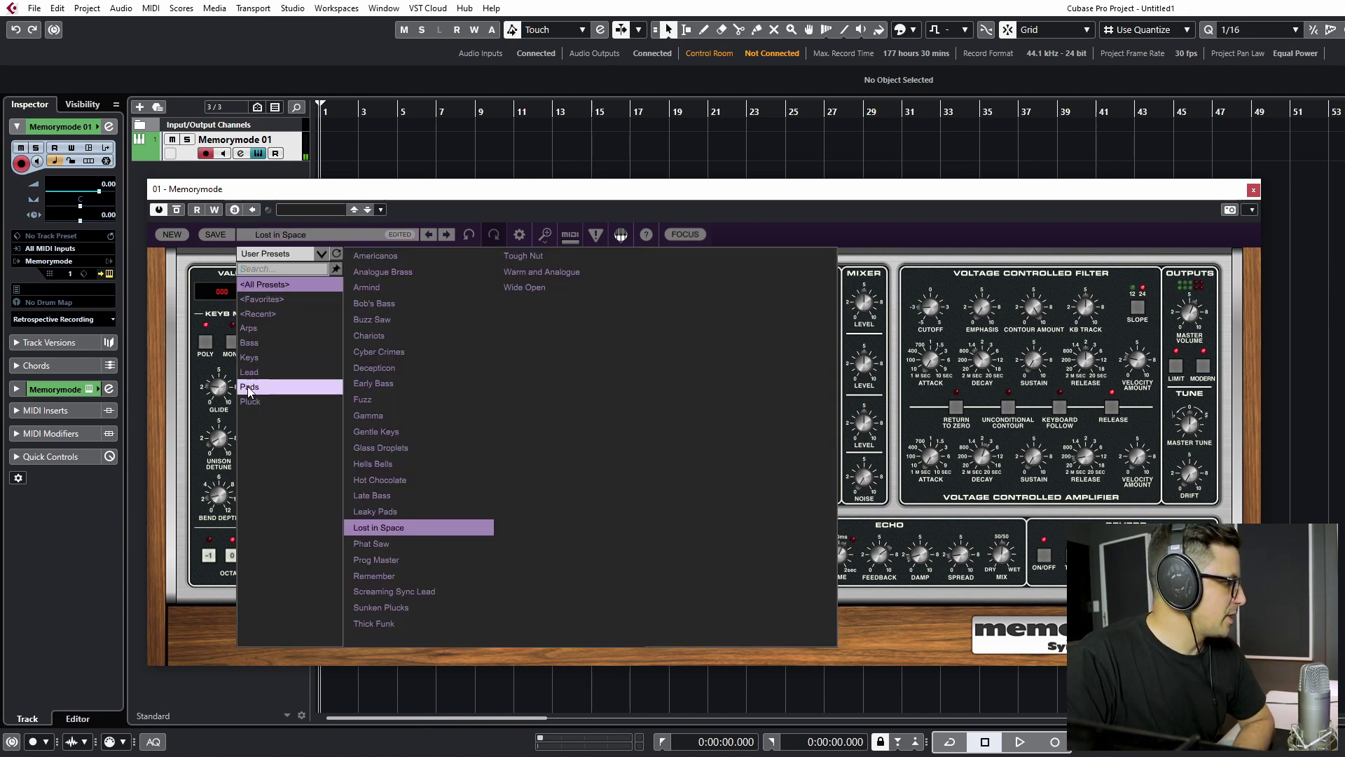
click(316, 386)
click(374, 319)
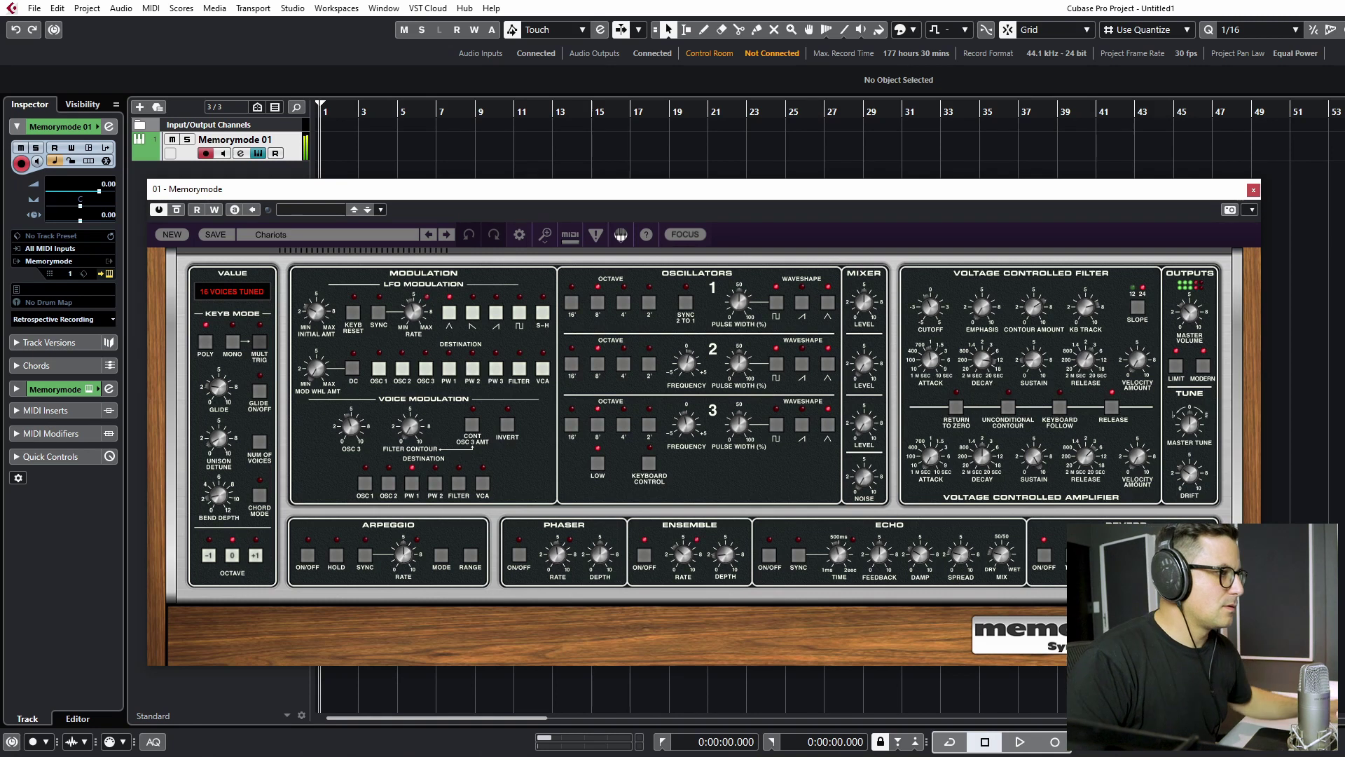
scroll(941, 311, up, 1)
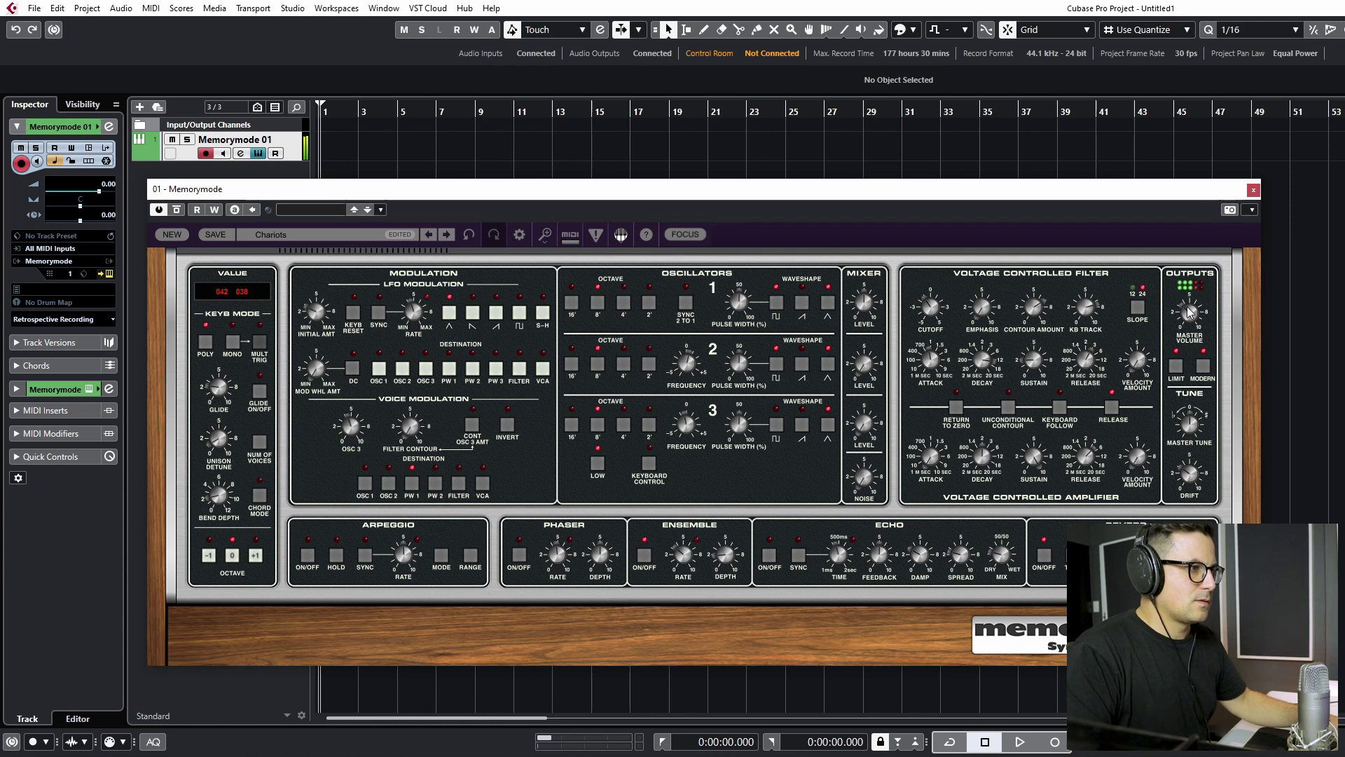
scroll(1189, 308, down, 5)
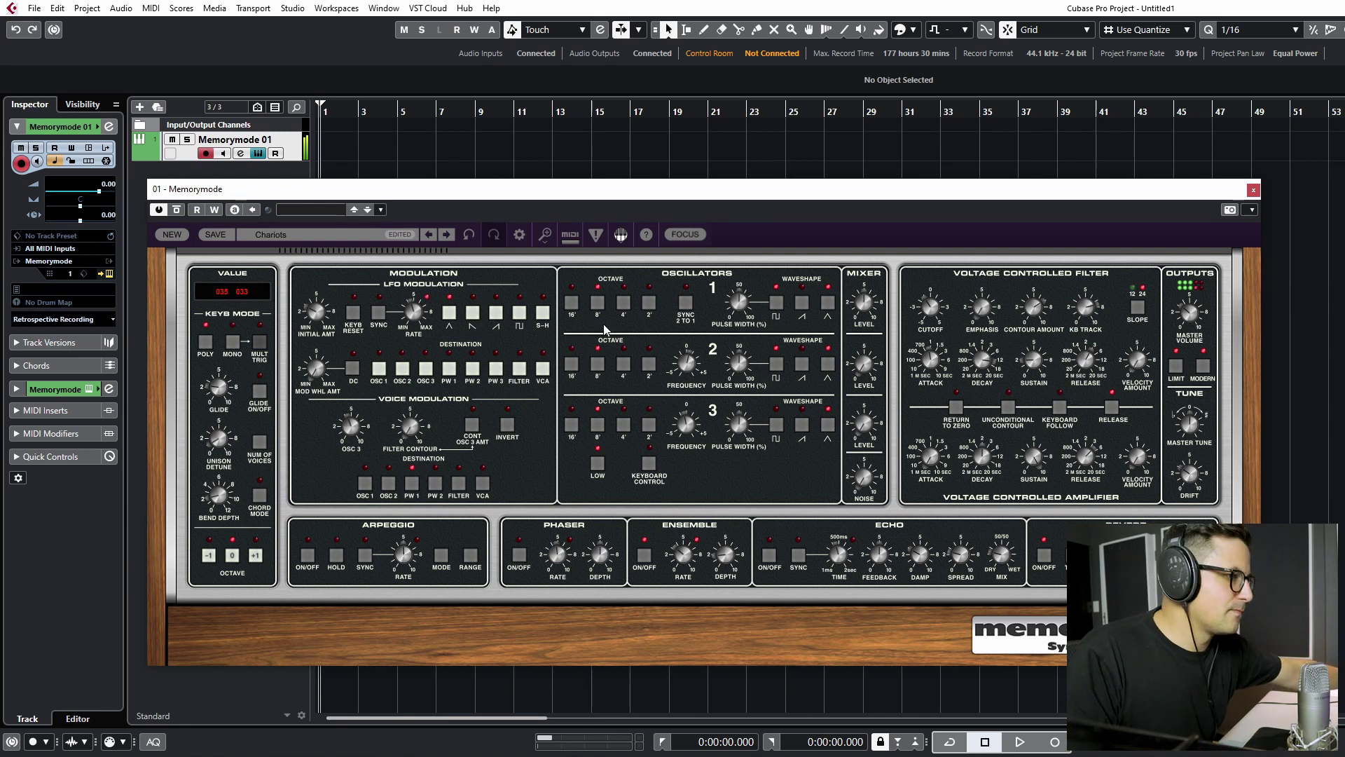
drag(1191, 317, 1193, 323)
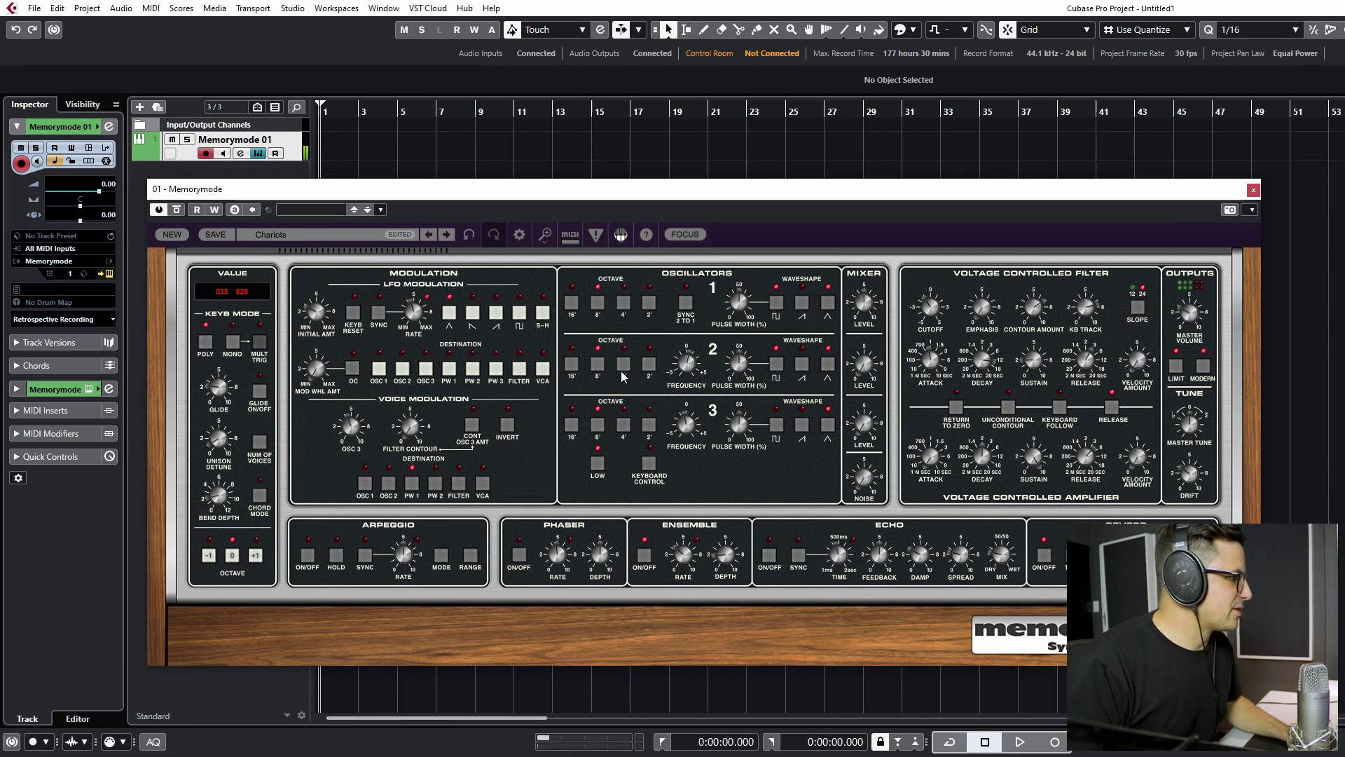
Step: Audition the Decepticon pad and the user bass presets Bob's Bass, Cyber Crimes, Early Bass and Fuzz
click(446, 234)
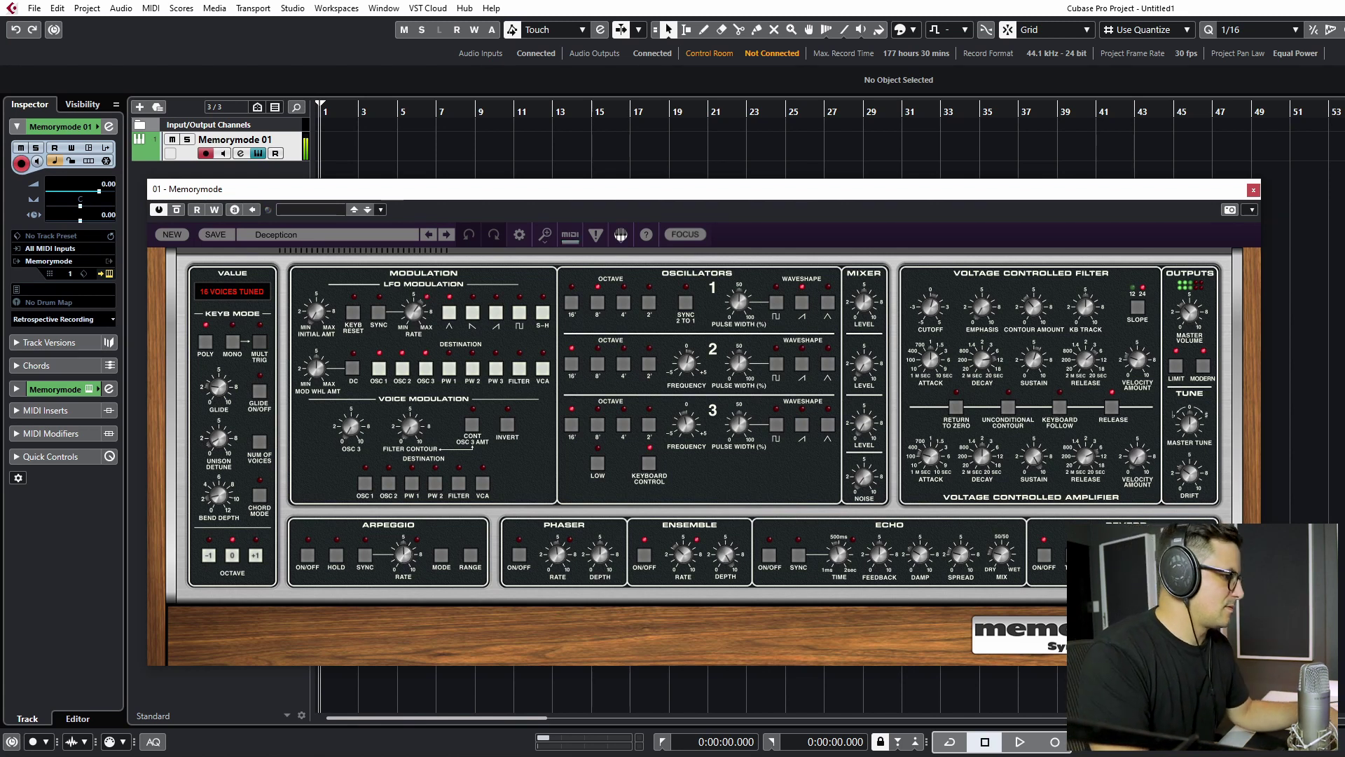
click(277, 234)
click(259, 346)
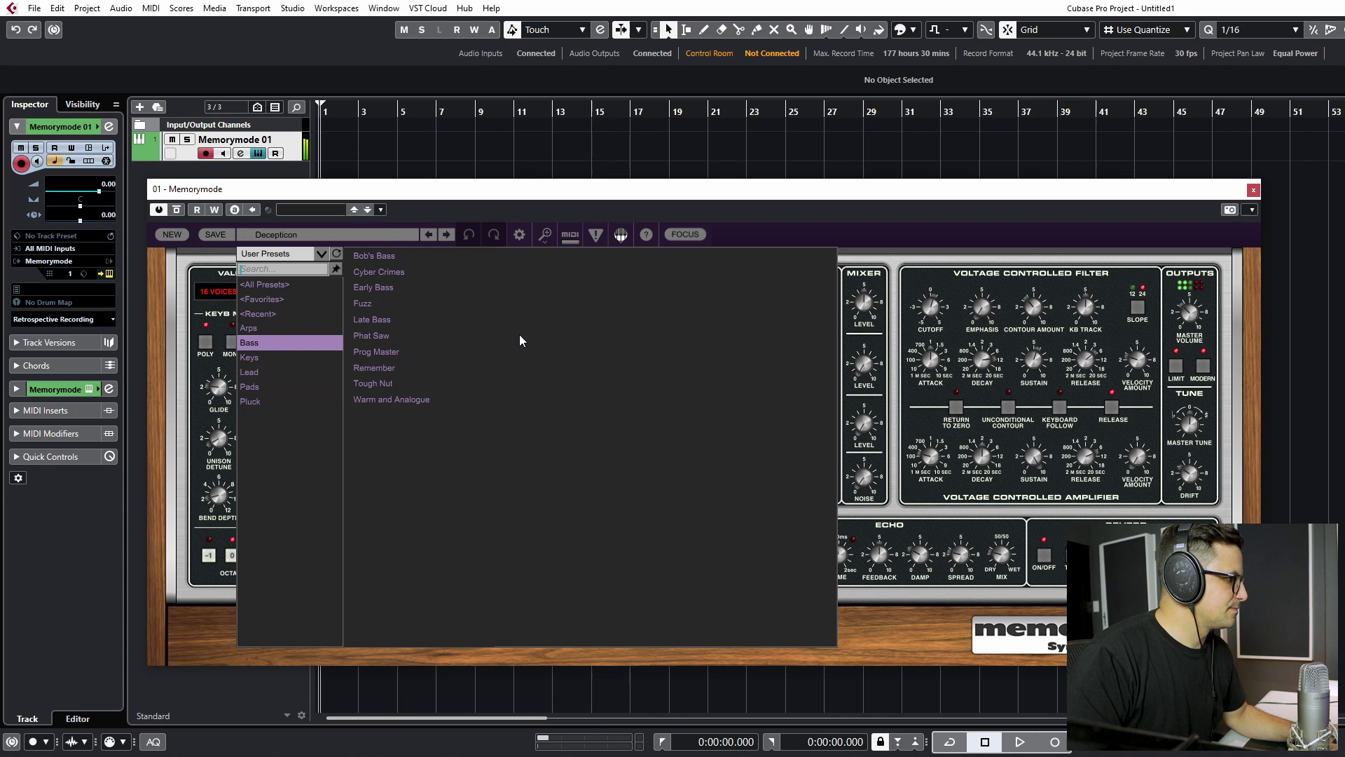
double_click(379, 255)
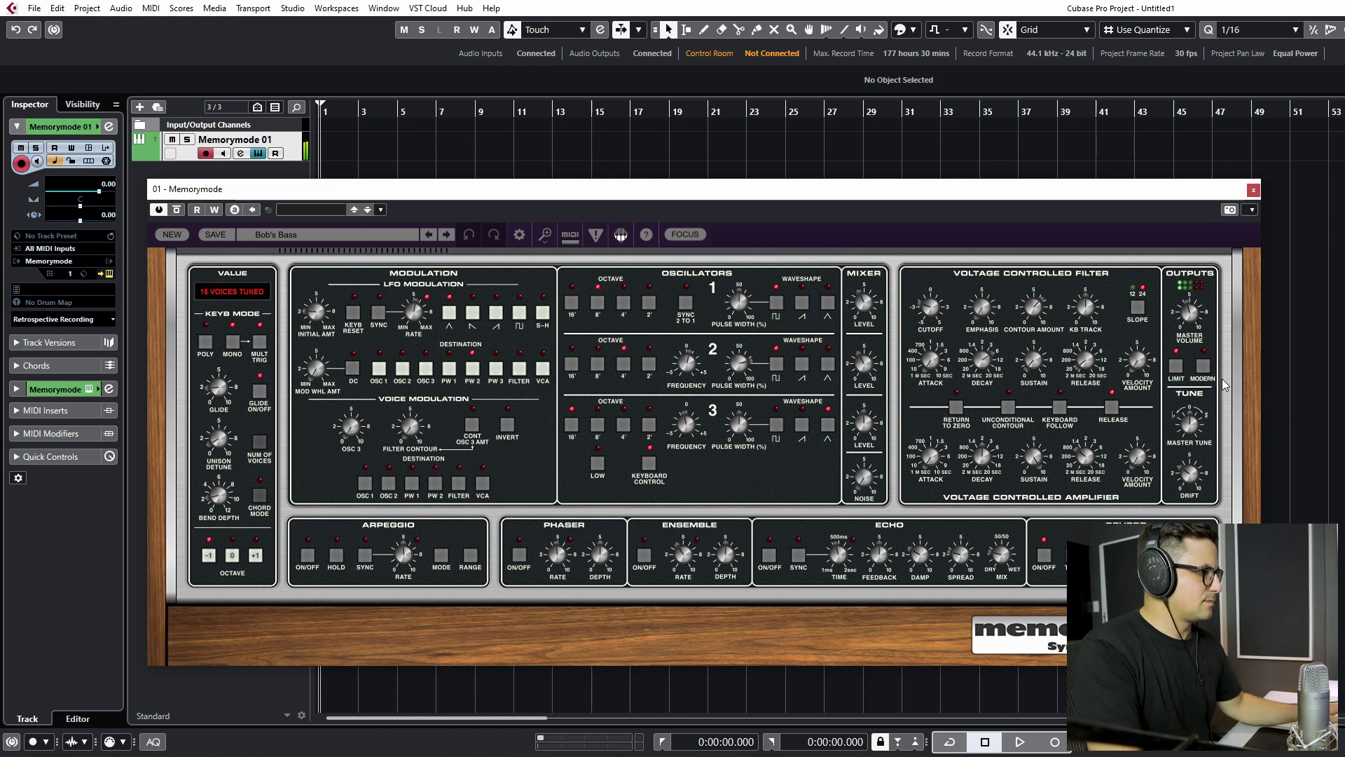
click(447, 234)
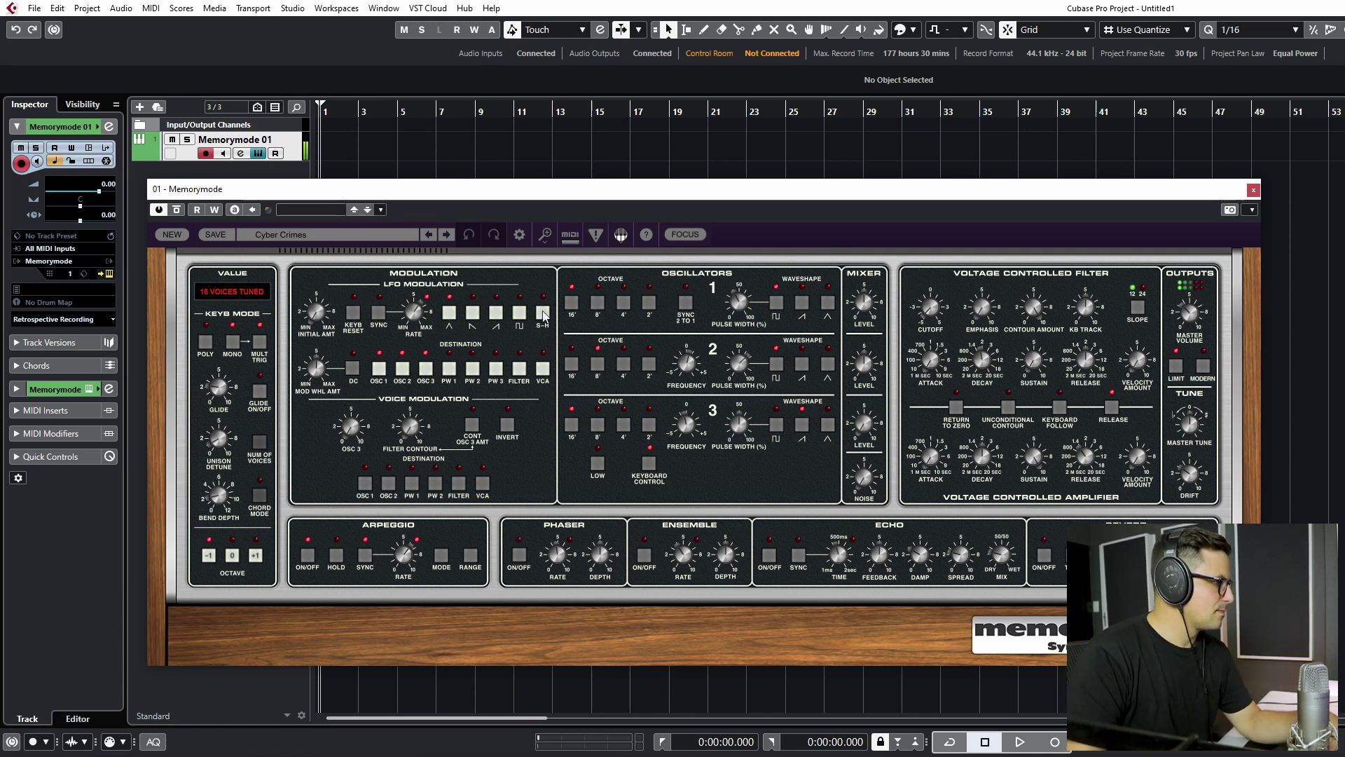
click(446, 234)
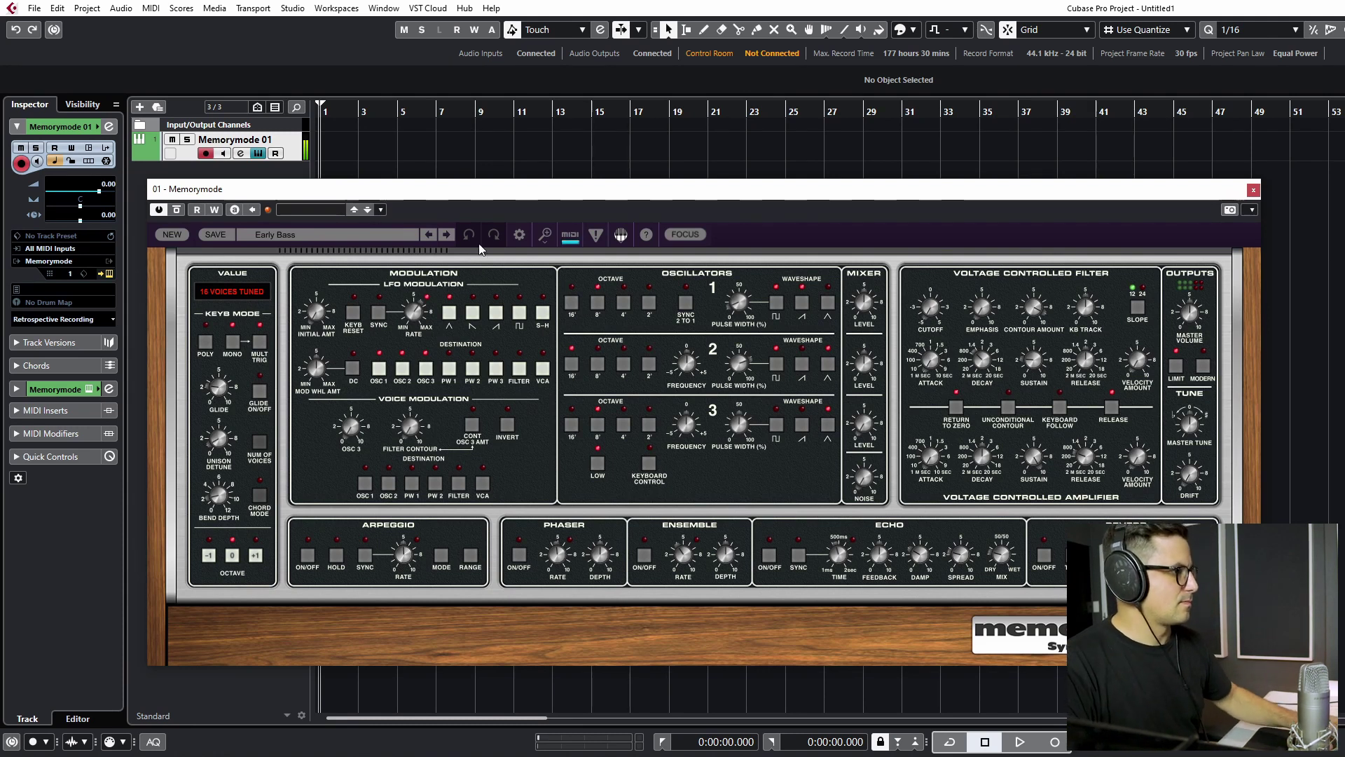
click(449, 236)
click(447, 236)
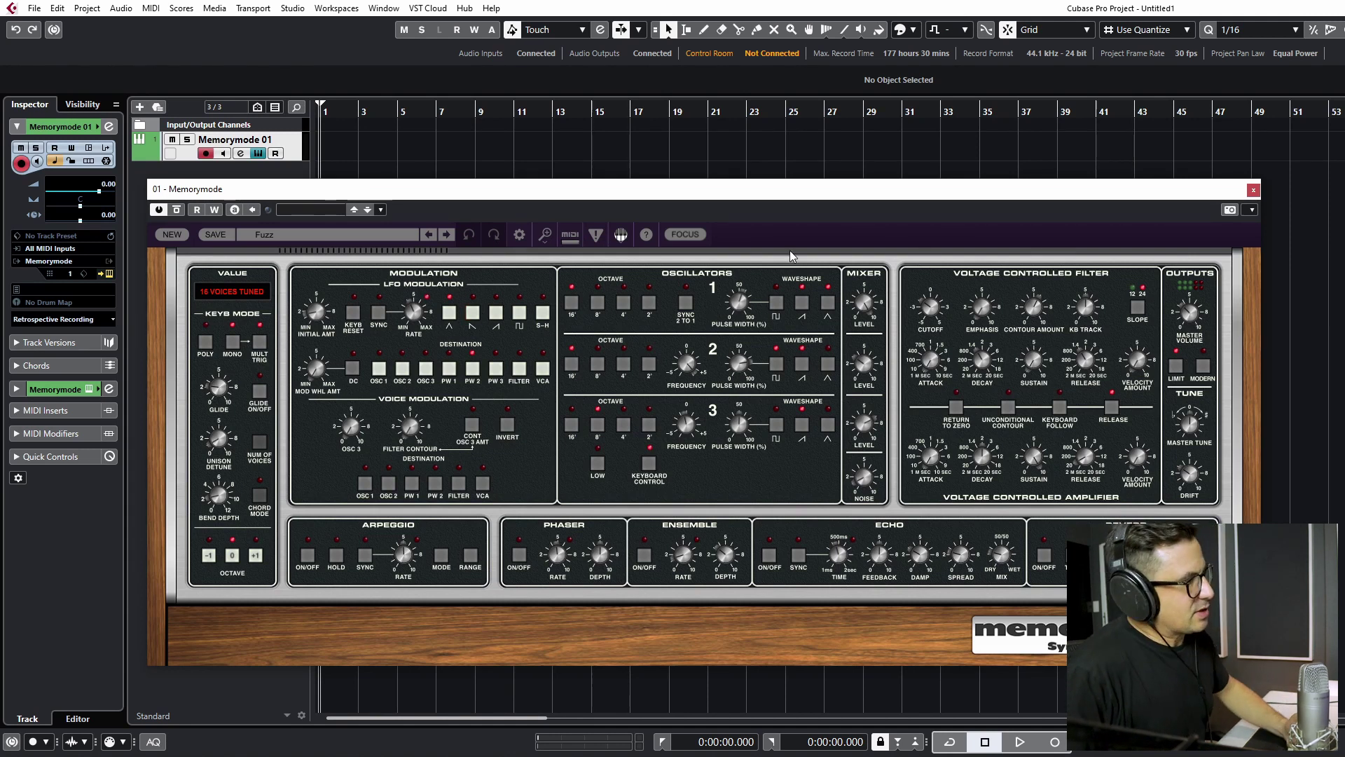
Step: Start a new blank preset and shorten its releases, with the filter release at 2.00 ms and the amplifier release turned down
click(179, 237)
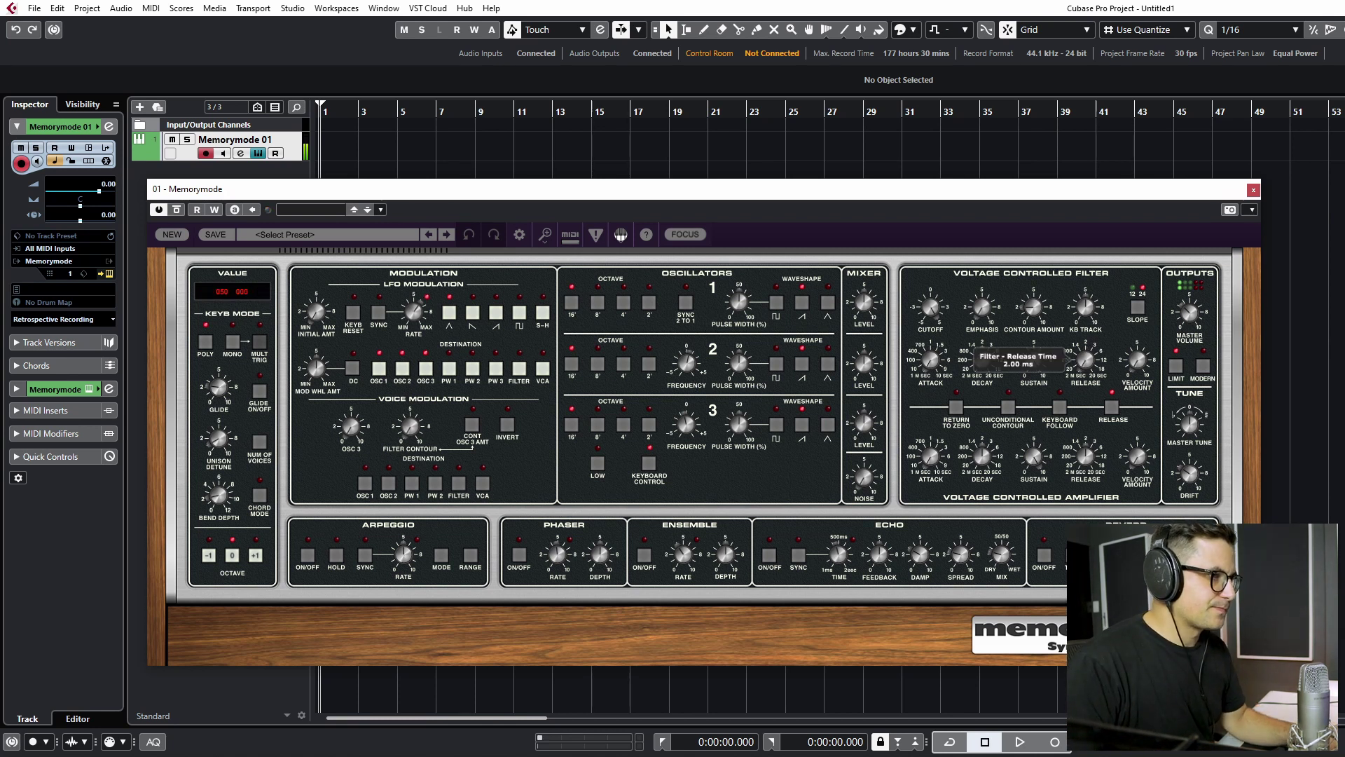
drag(1085, 456, 1085, 483)
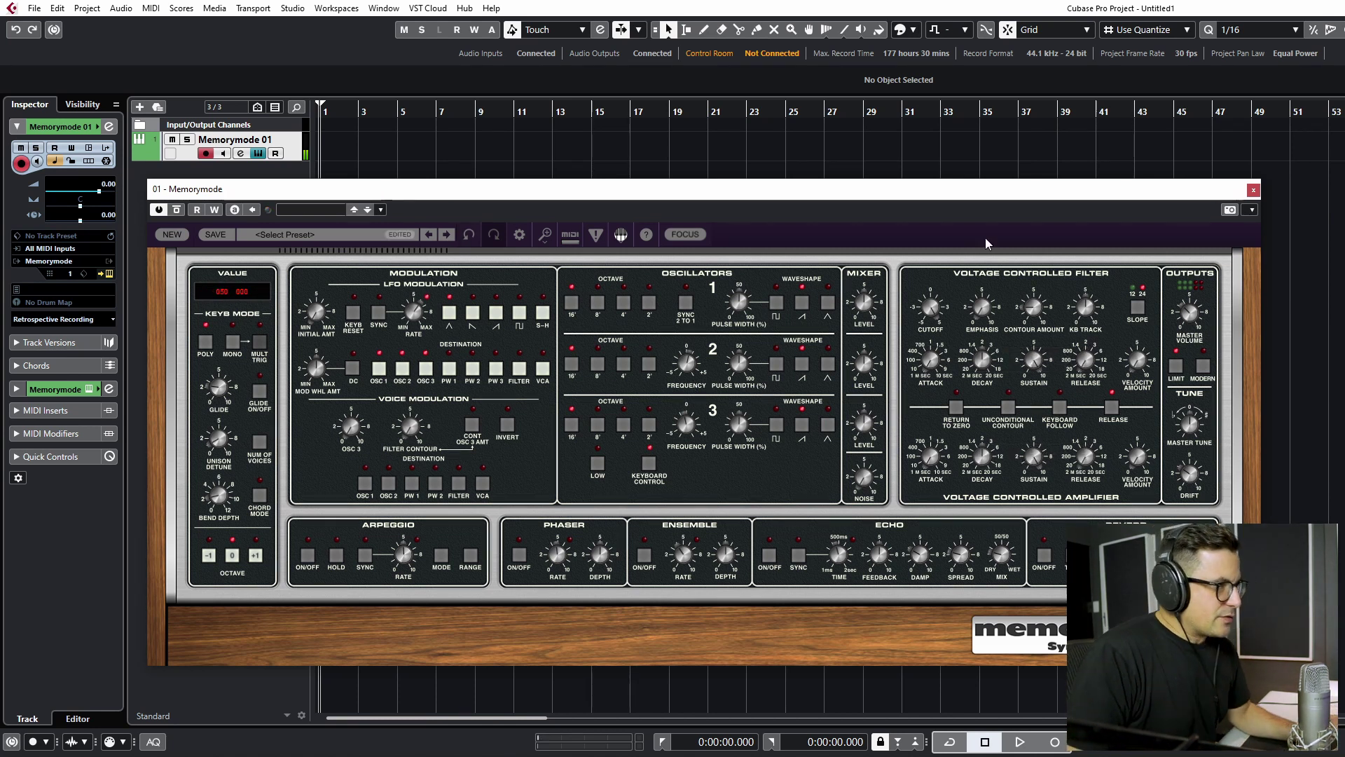
Step: Lower the filter cutoff to 20.00 Hz and raise the filter's contour amount to 100
click(937, 301)
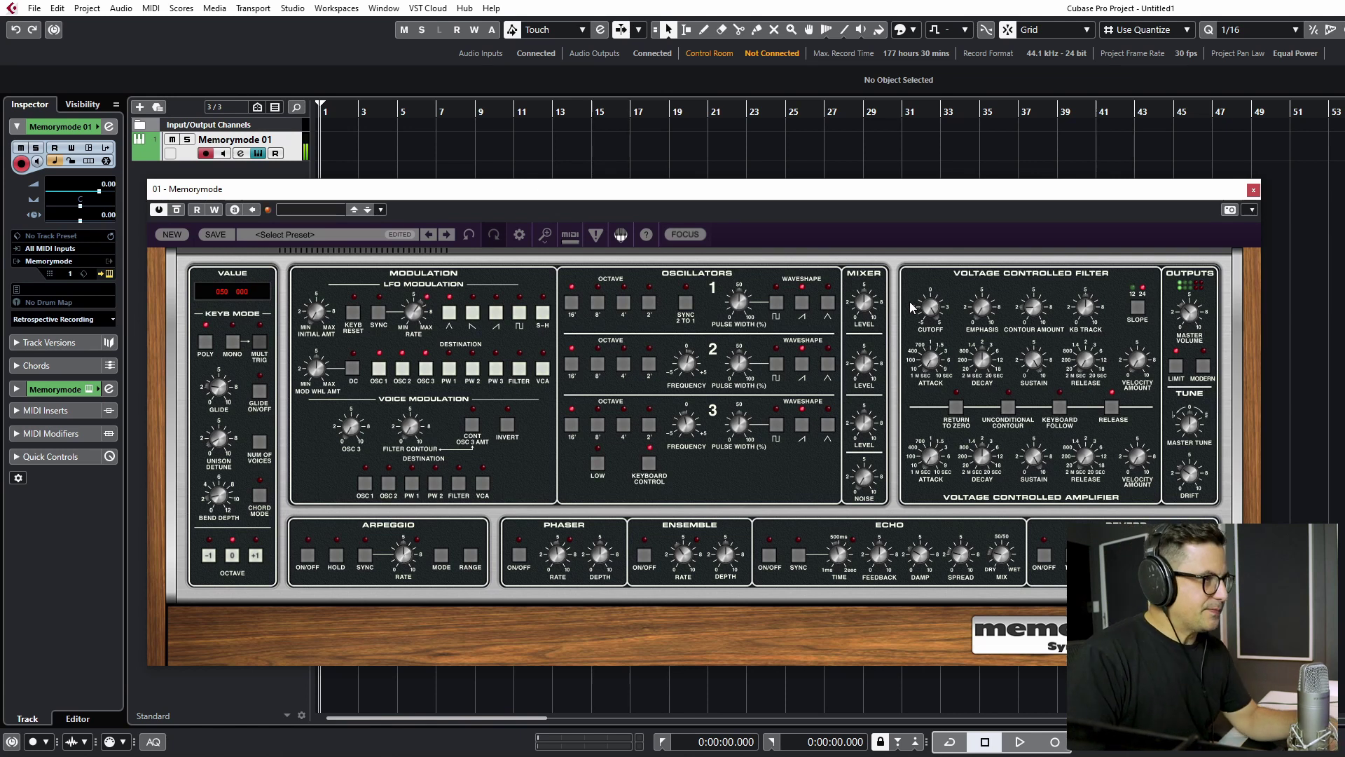
mouse_move(939, 313)
mouse_down()
mouse_move(937, 479)
mouse_move(934, 305)
mouse_up()
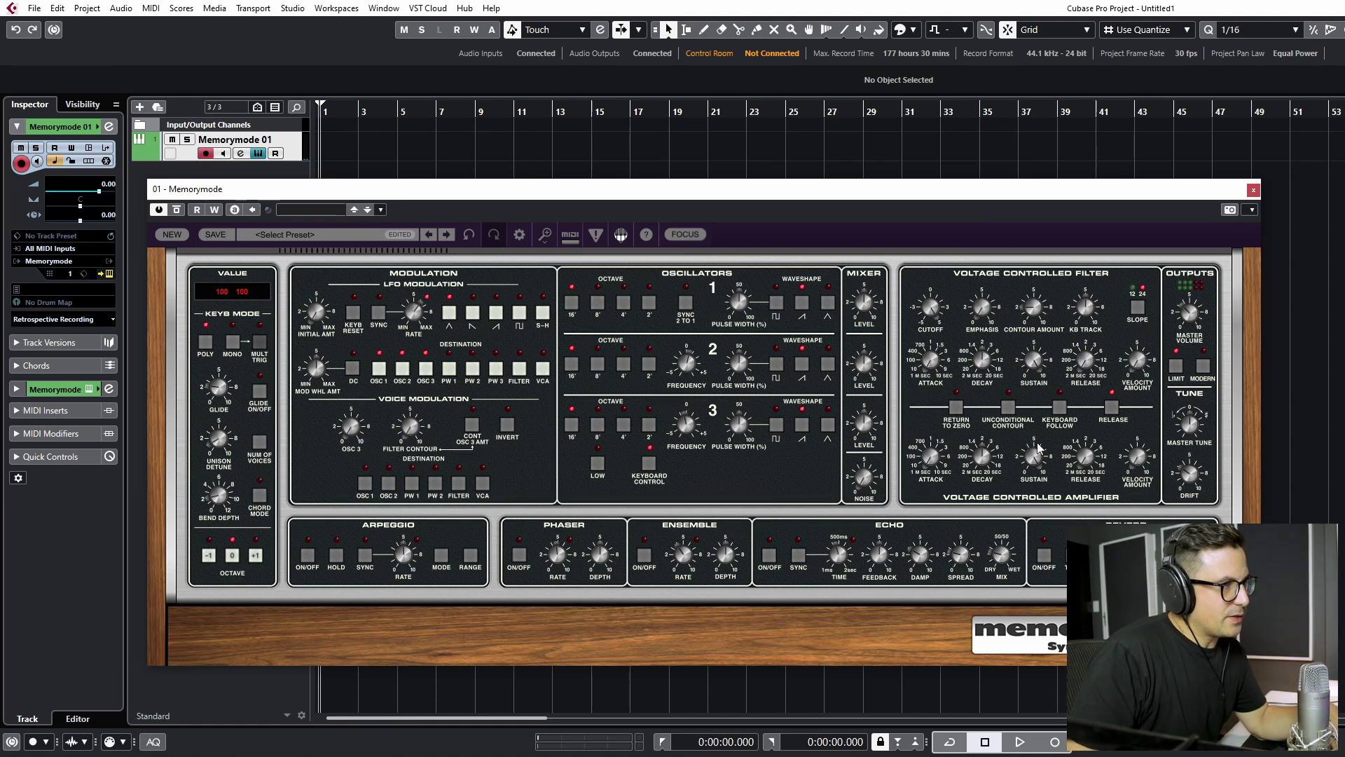
drag(929, 361, 939, 392)
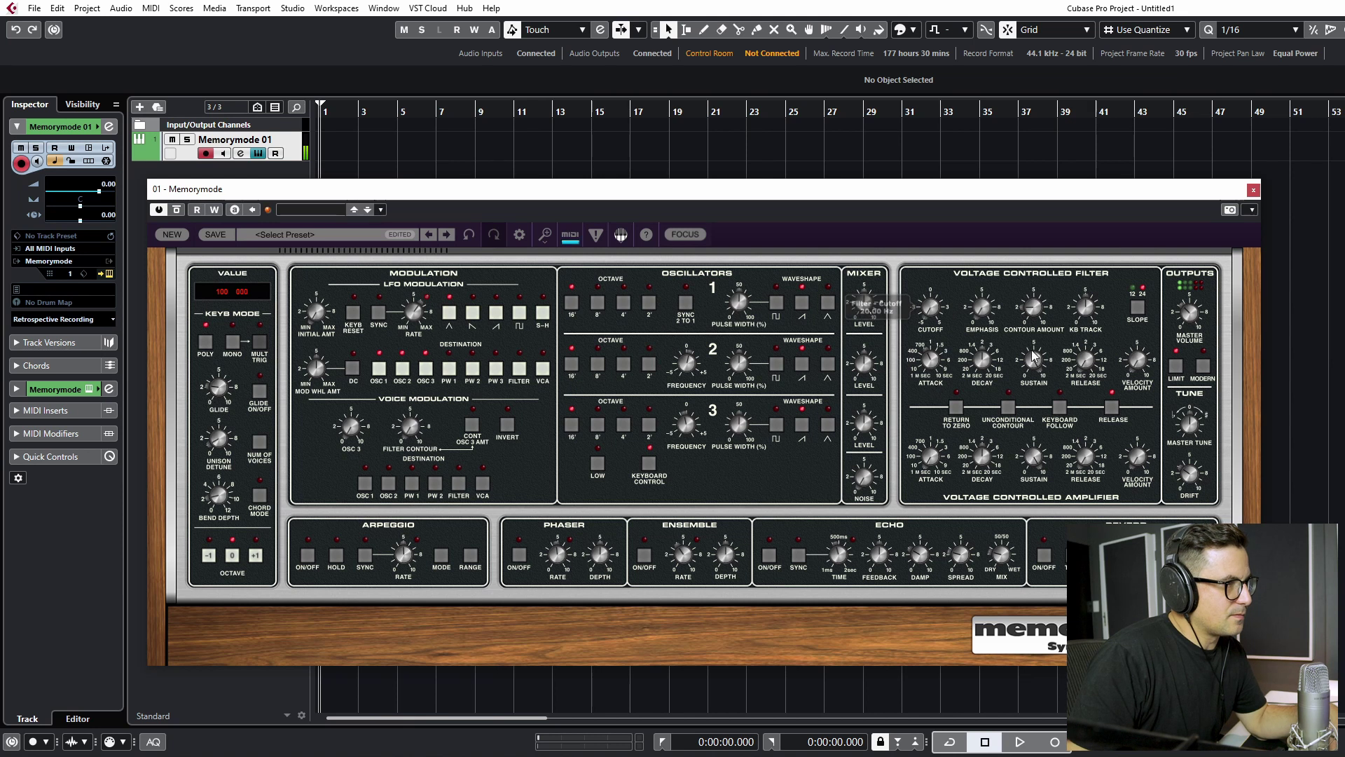
drag(1043, 311, 1081, 160)
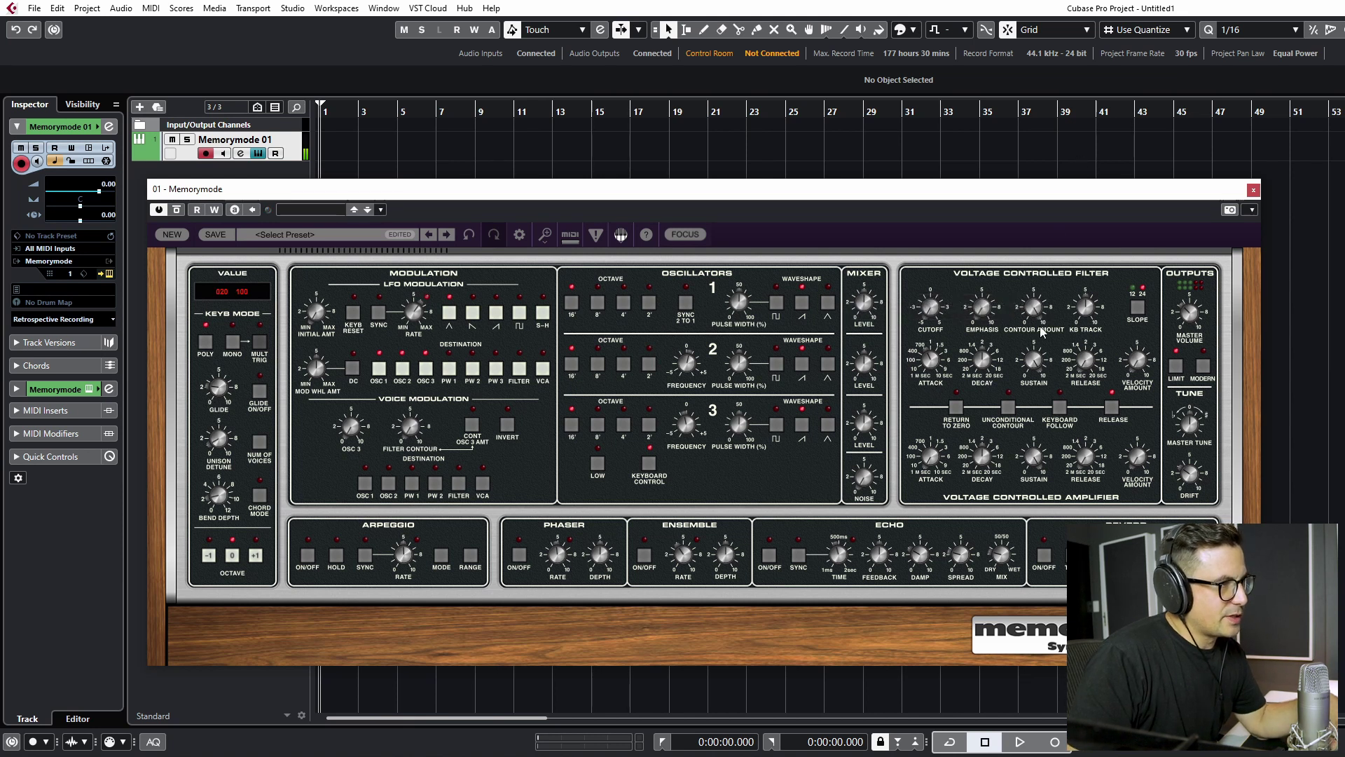
Step: Try a longer filter attack, return it to its minimum, and shorten the amplifier release
drag(926, 365, 947, 315)
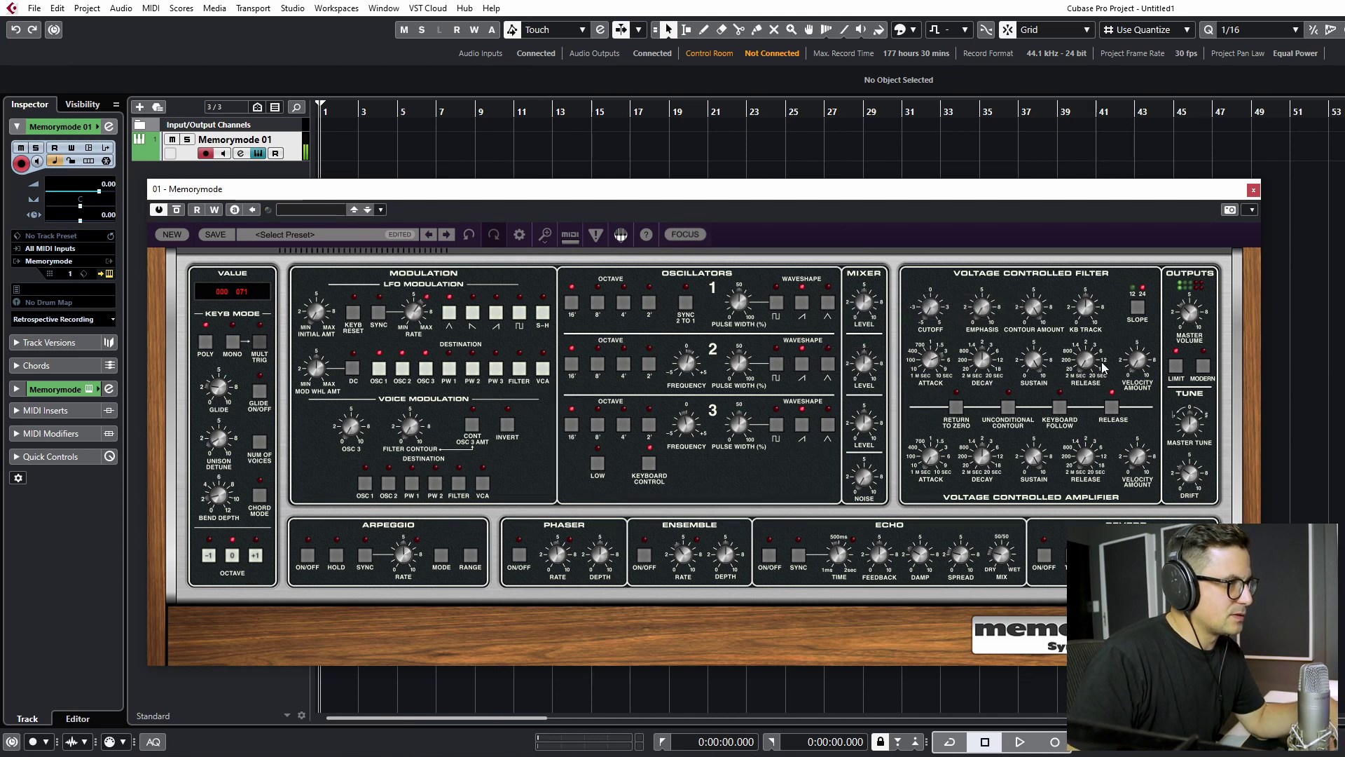
drag(940, 375, 930, 396)
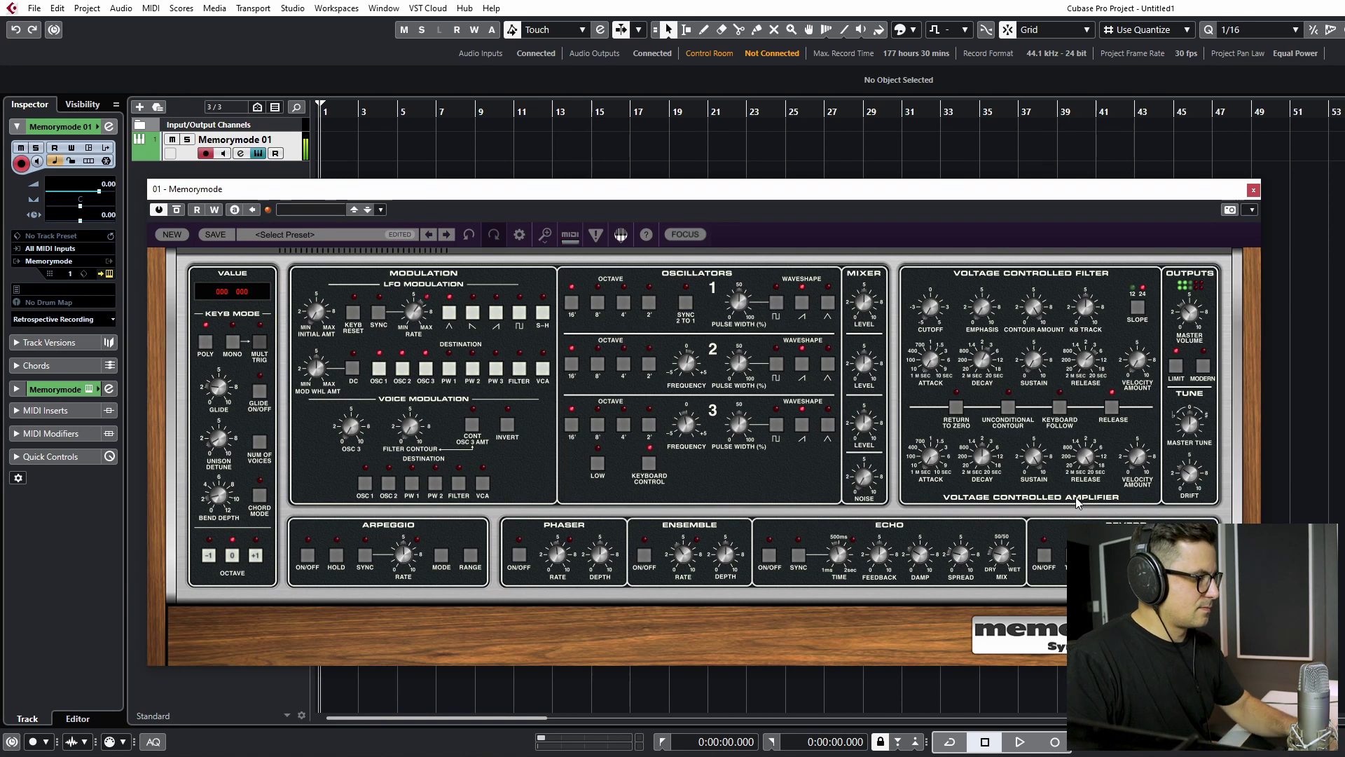
mouse_move(1088, 457)
drag(1088, 456, 1100, 483)
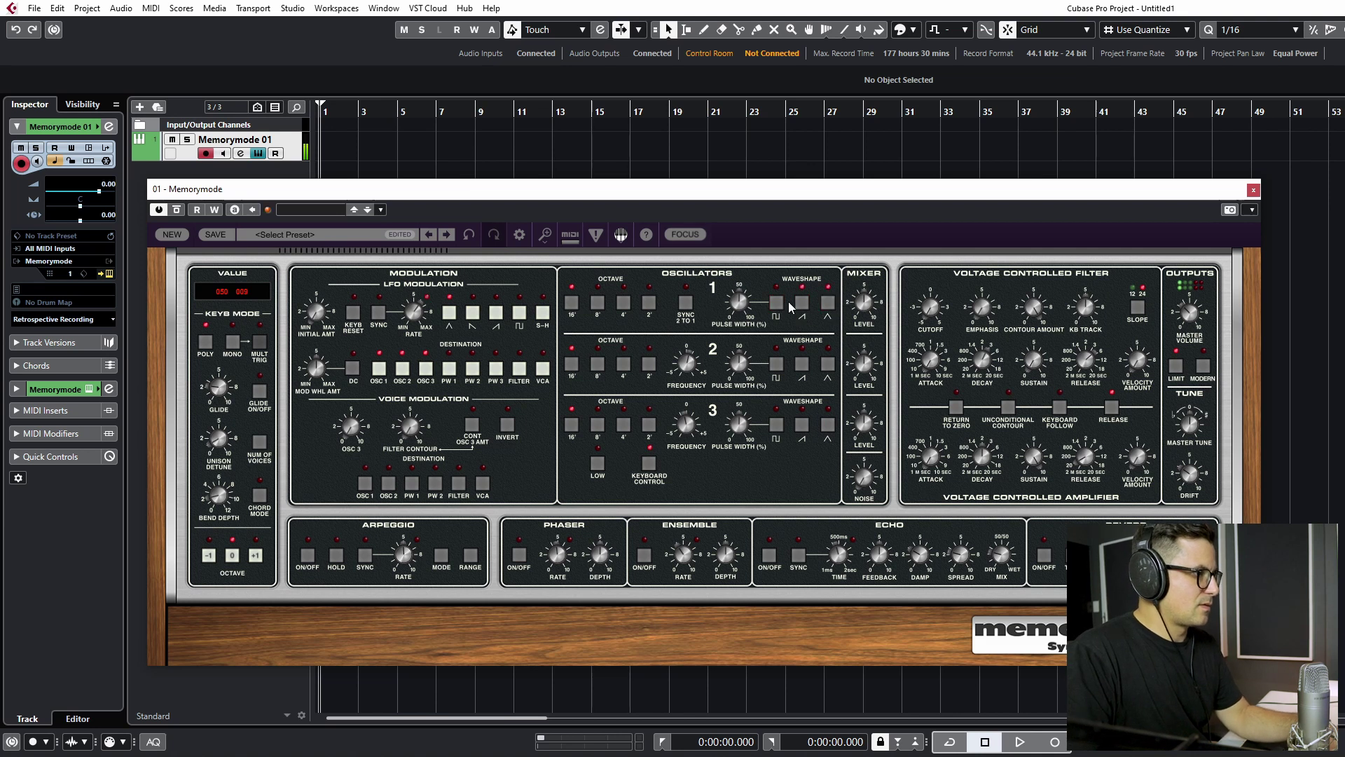
Step: Step oscillator 1 through the 8', 4' and 2' octaves and toggle its pulse waveshape
click(597, 302)
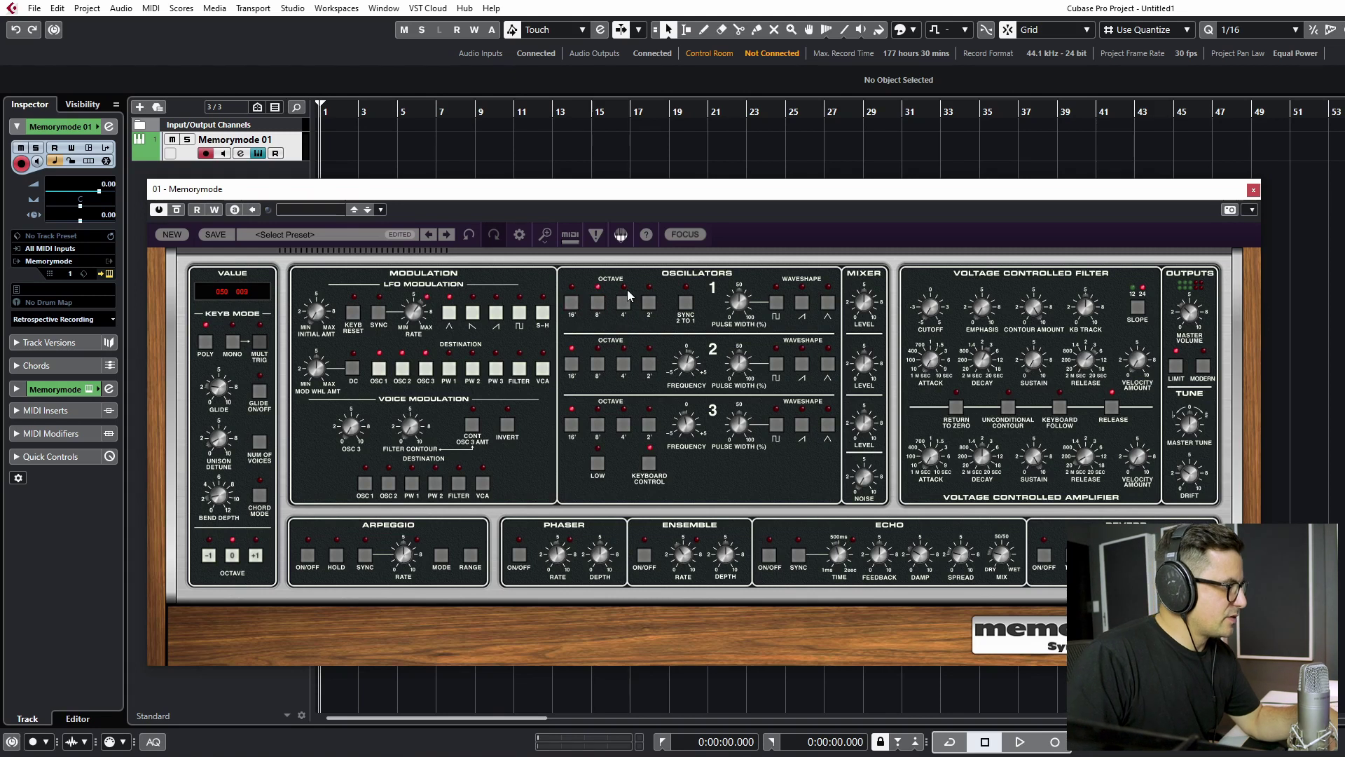
click(623, 302)
click(650, 302)
click(776, 302)
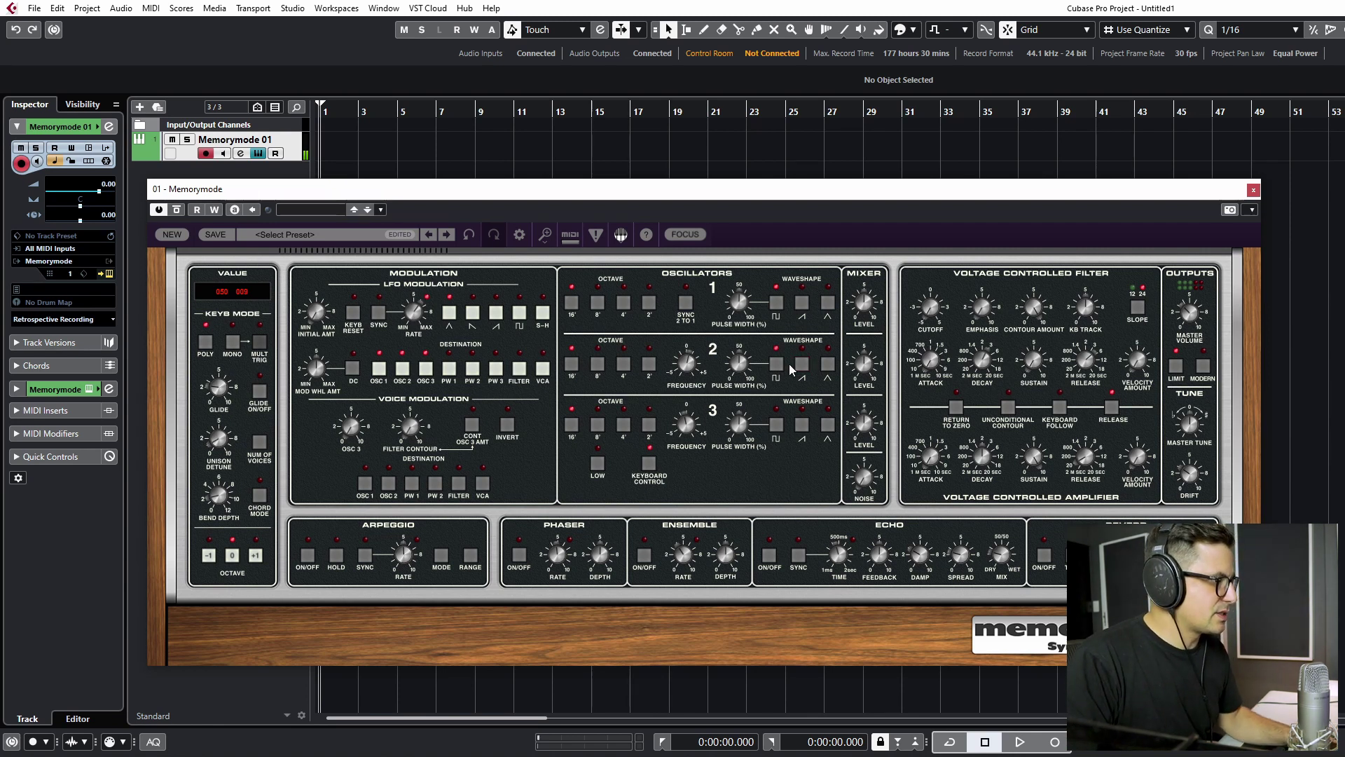
Step: Raise oscillator 2's frequency to 8.01 semitones, trim it slightly lower, and set its octave to 8'
mouse_move(698, 350)
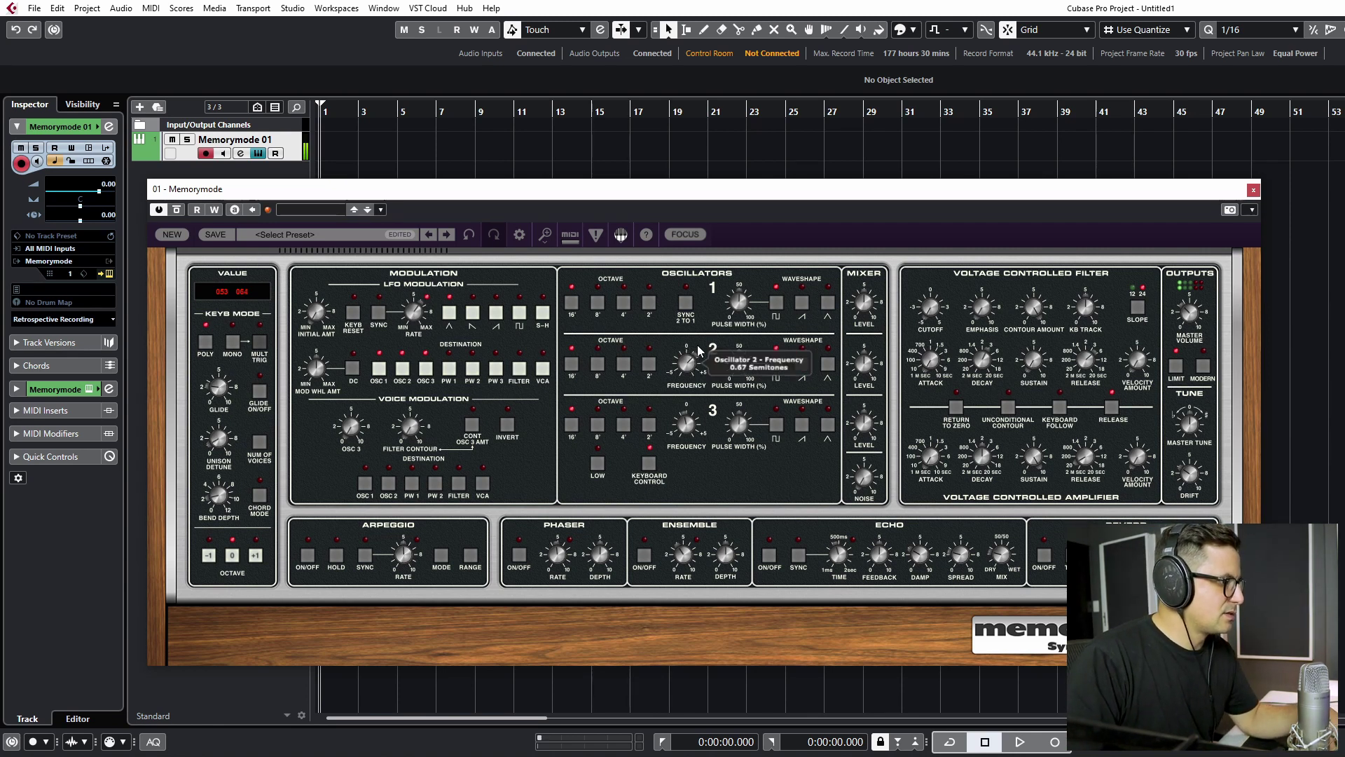
drag(698, 350, 722, 272)
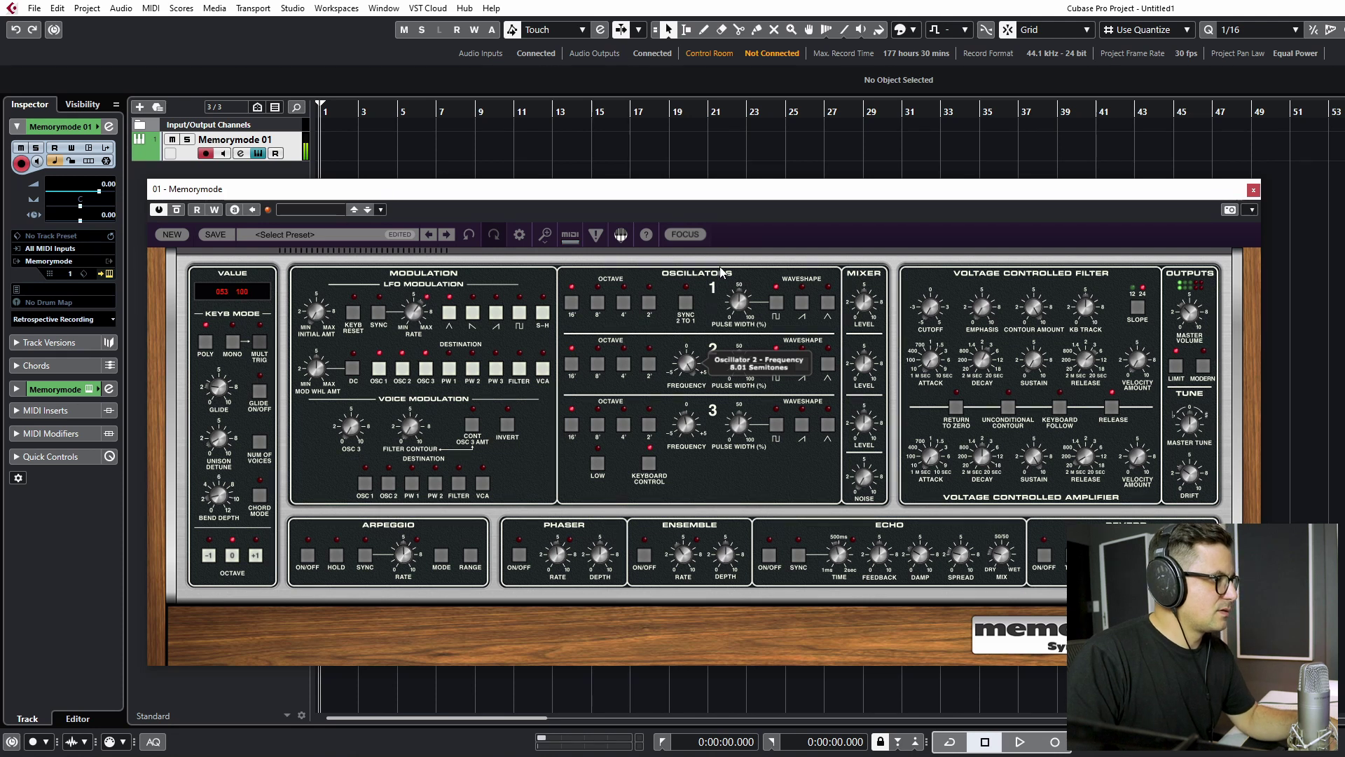
drag(696, 370, 690, 379)
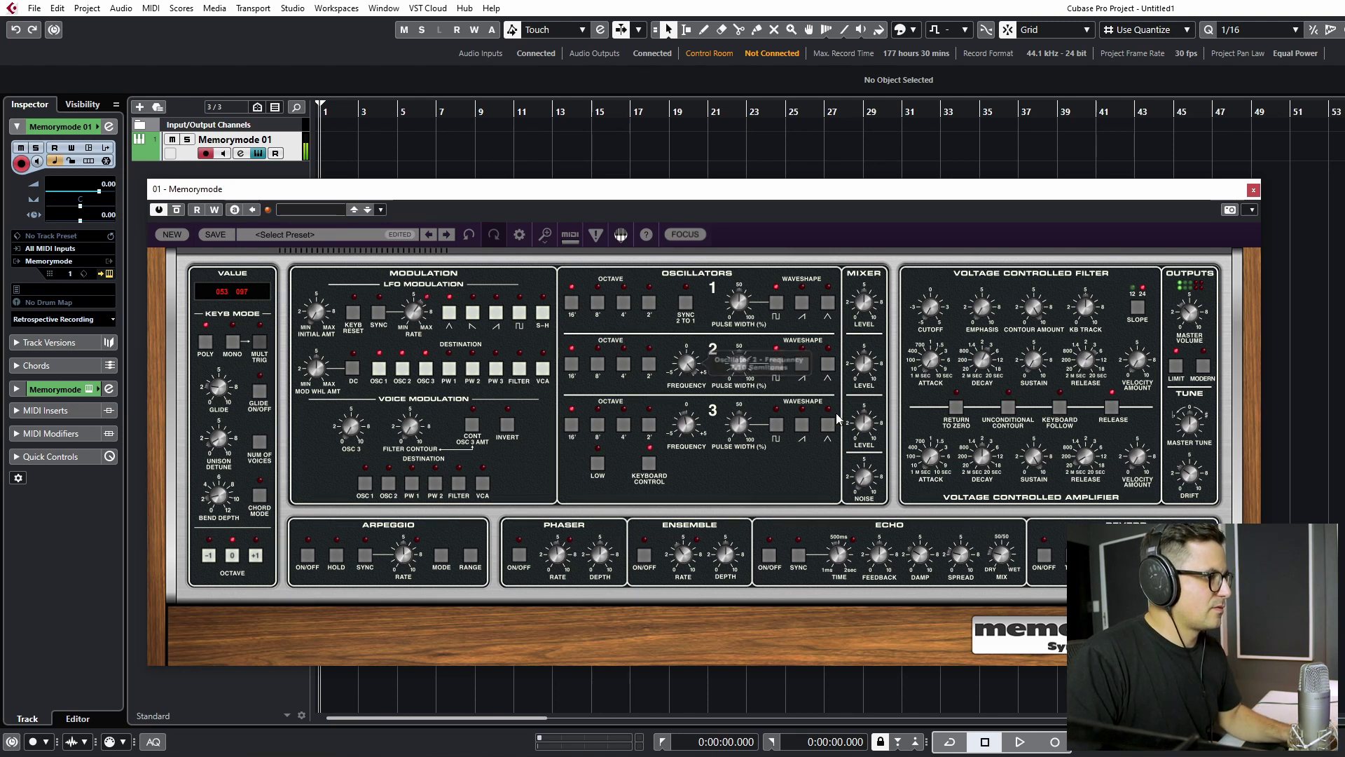
click(597, 364)
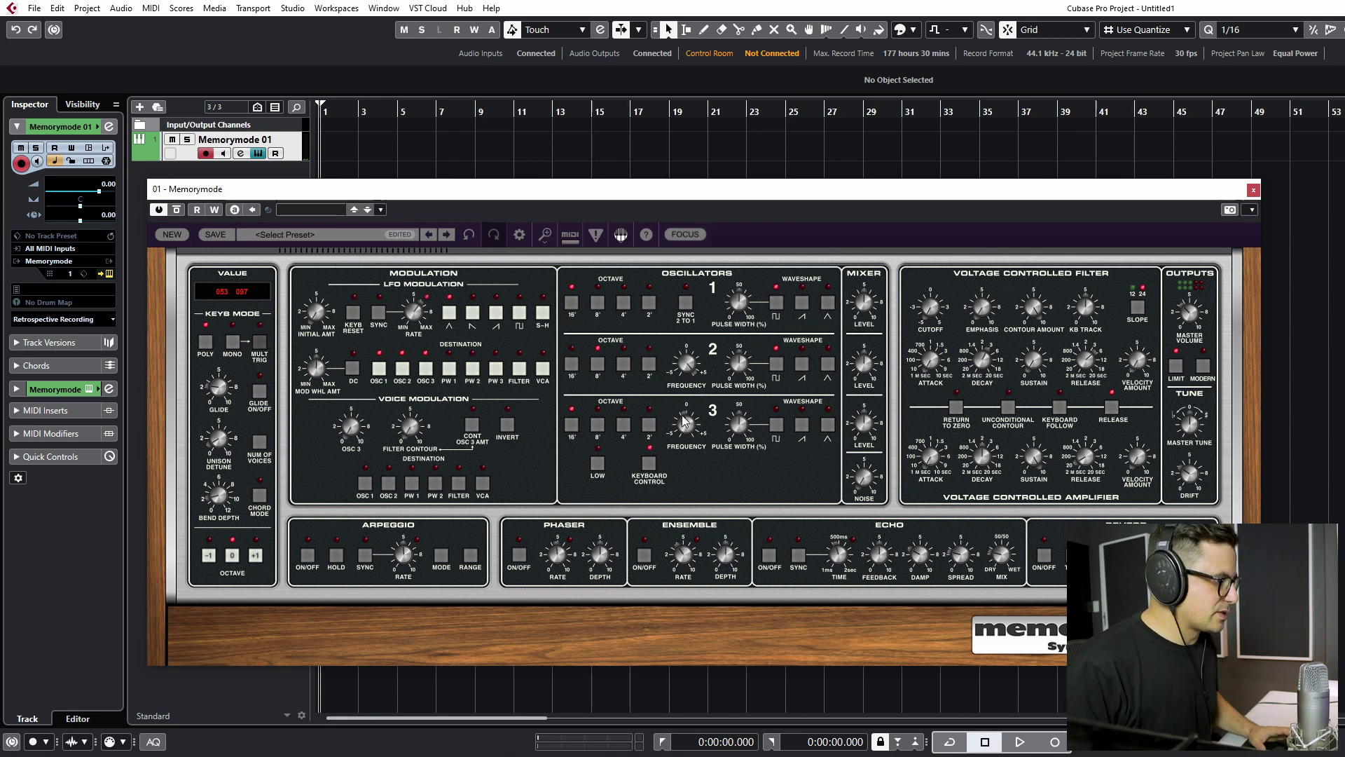
Step: Turn on oscillator 3's triangle waveshape, toggle its keyboard control, and set its frequency to 0
mouse_move(685, 421)
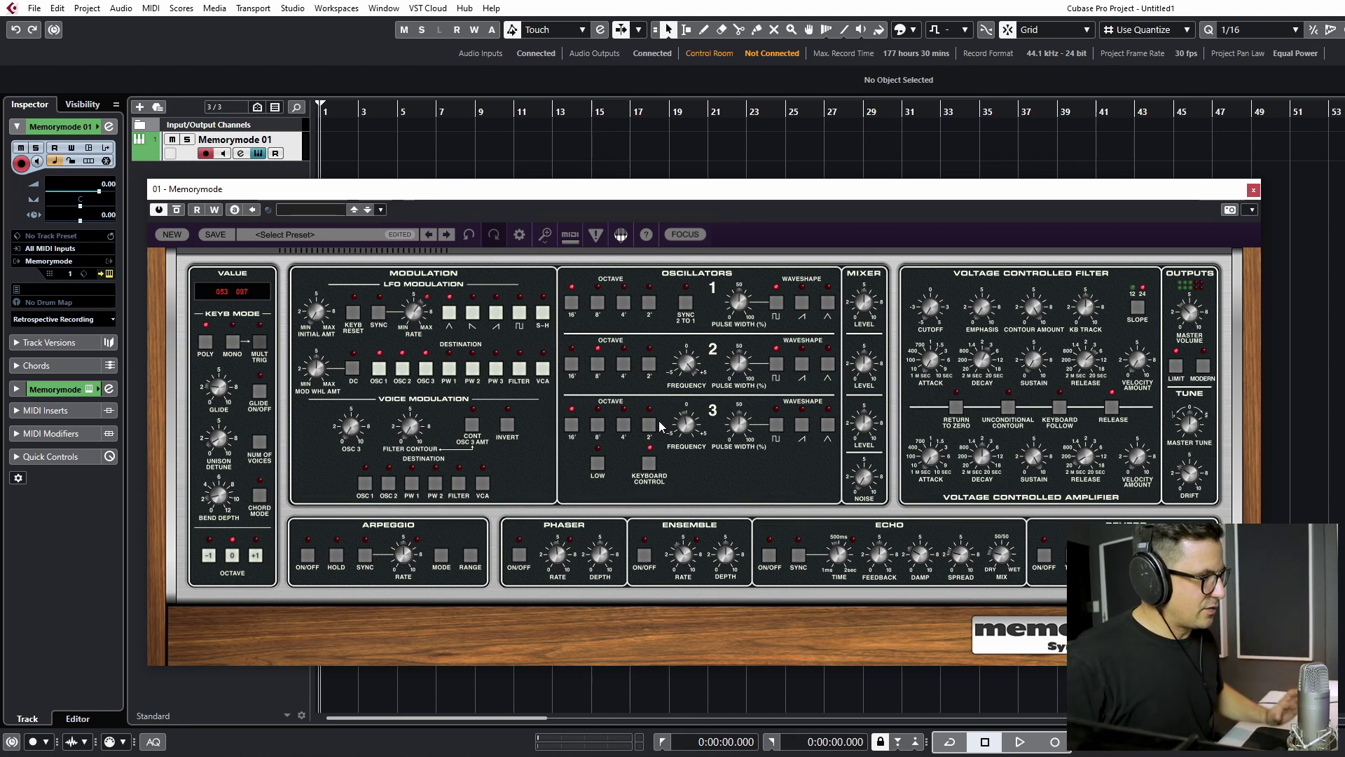
click(644, 474)
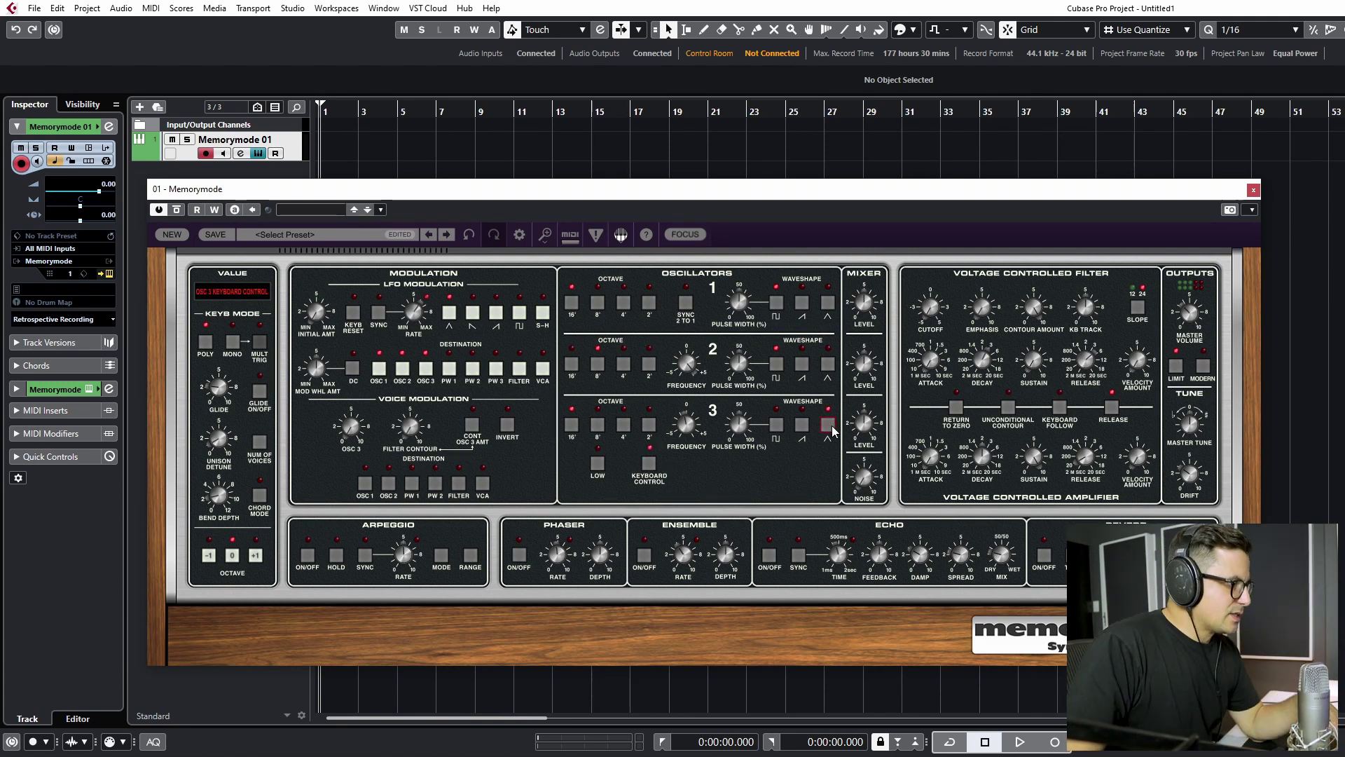
double_click(692, 435)
text(0)
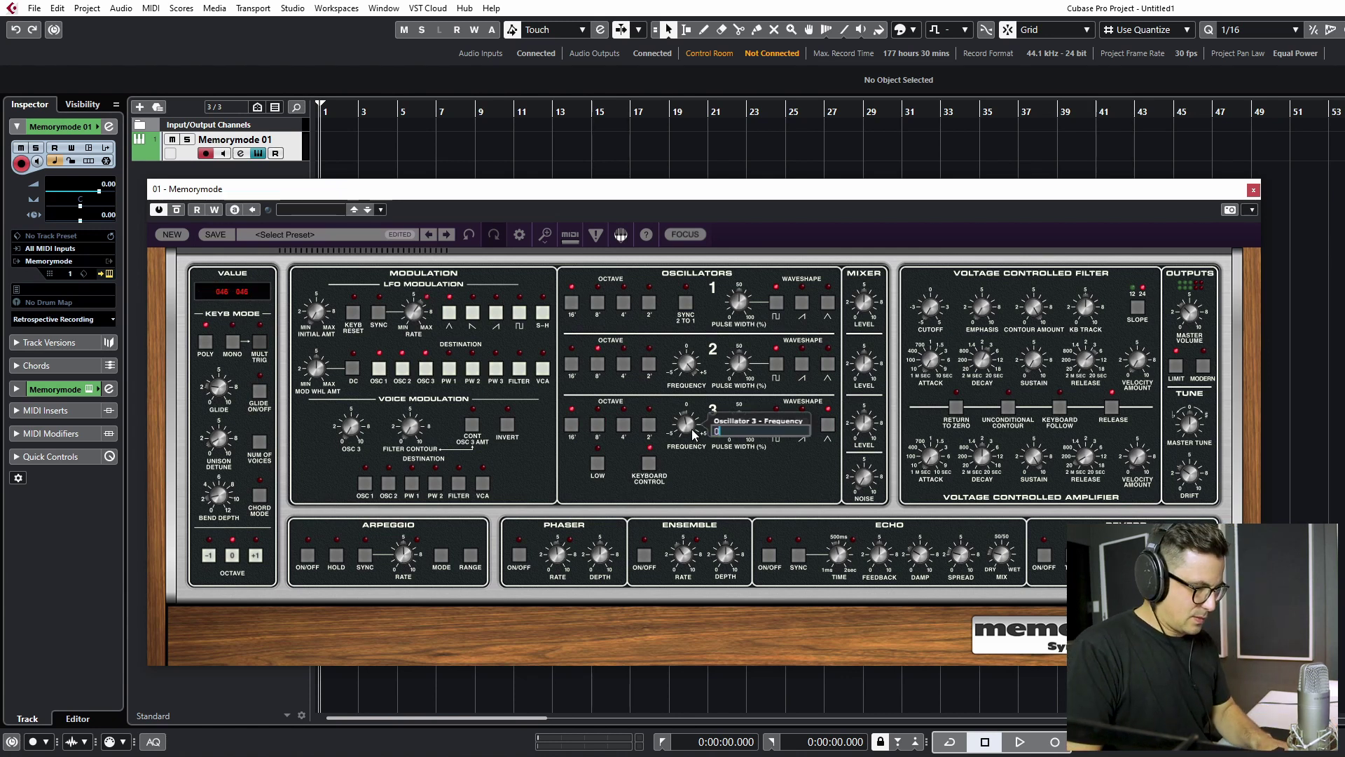
key(Return)
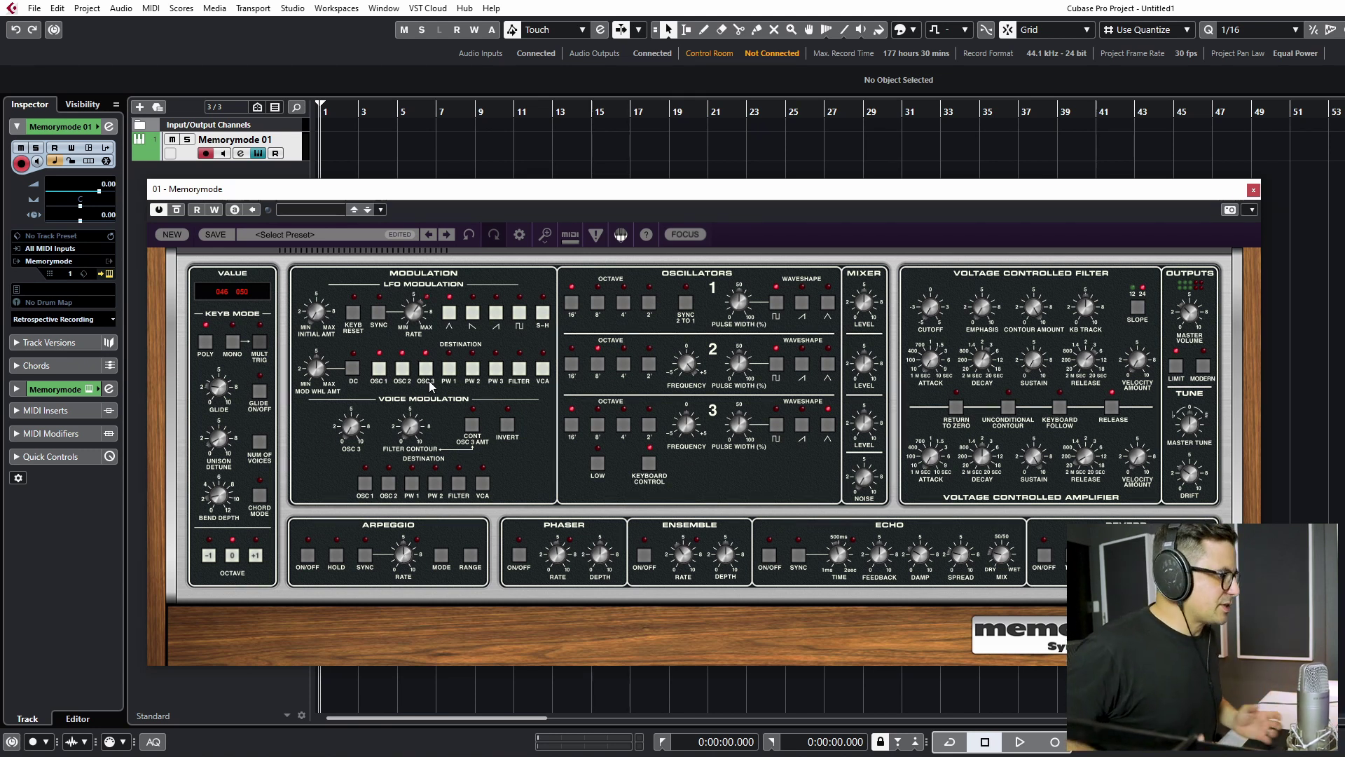
Step: Restrict the LFO's oscillator destinations to oscillator 1 and try an initial modulation amount of 59.78%
click(411, 375)
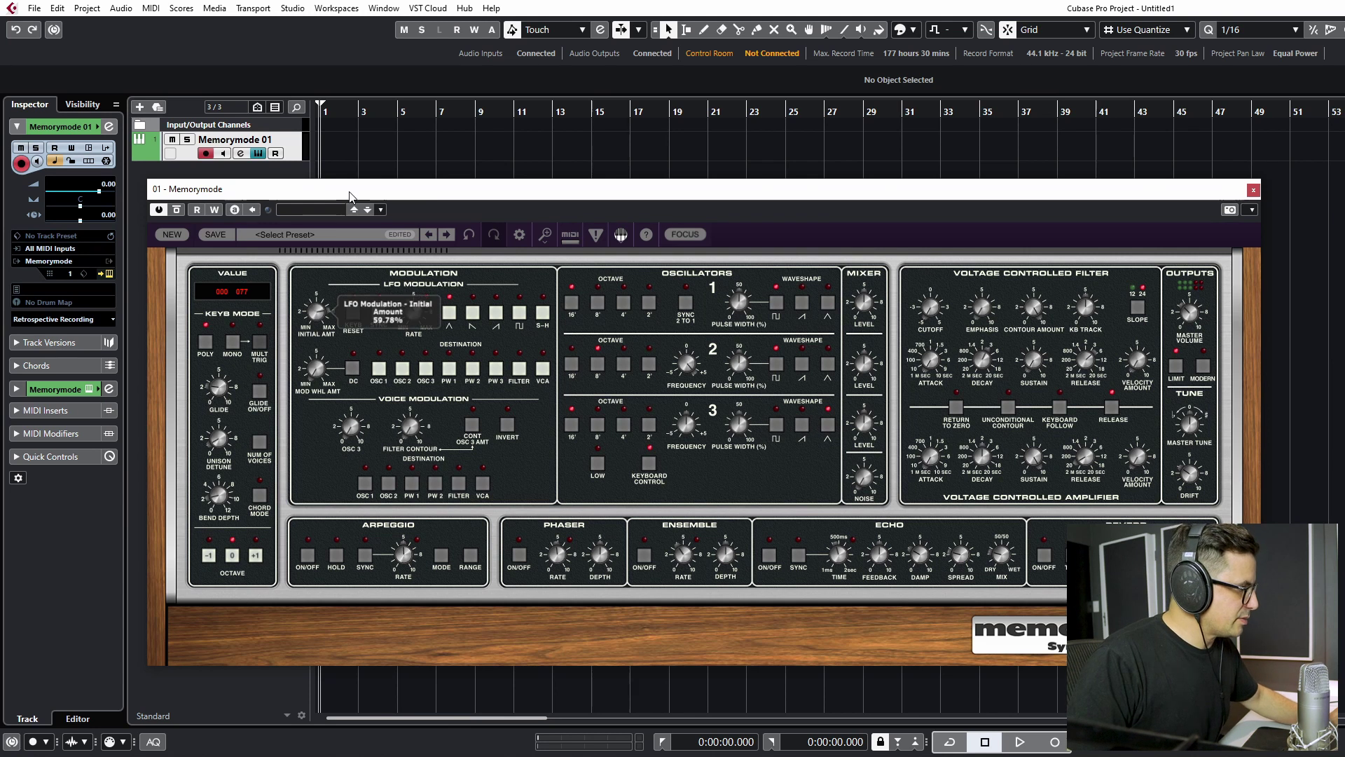
click(376, 378)
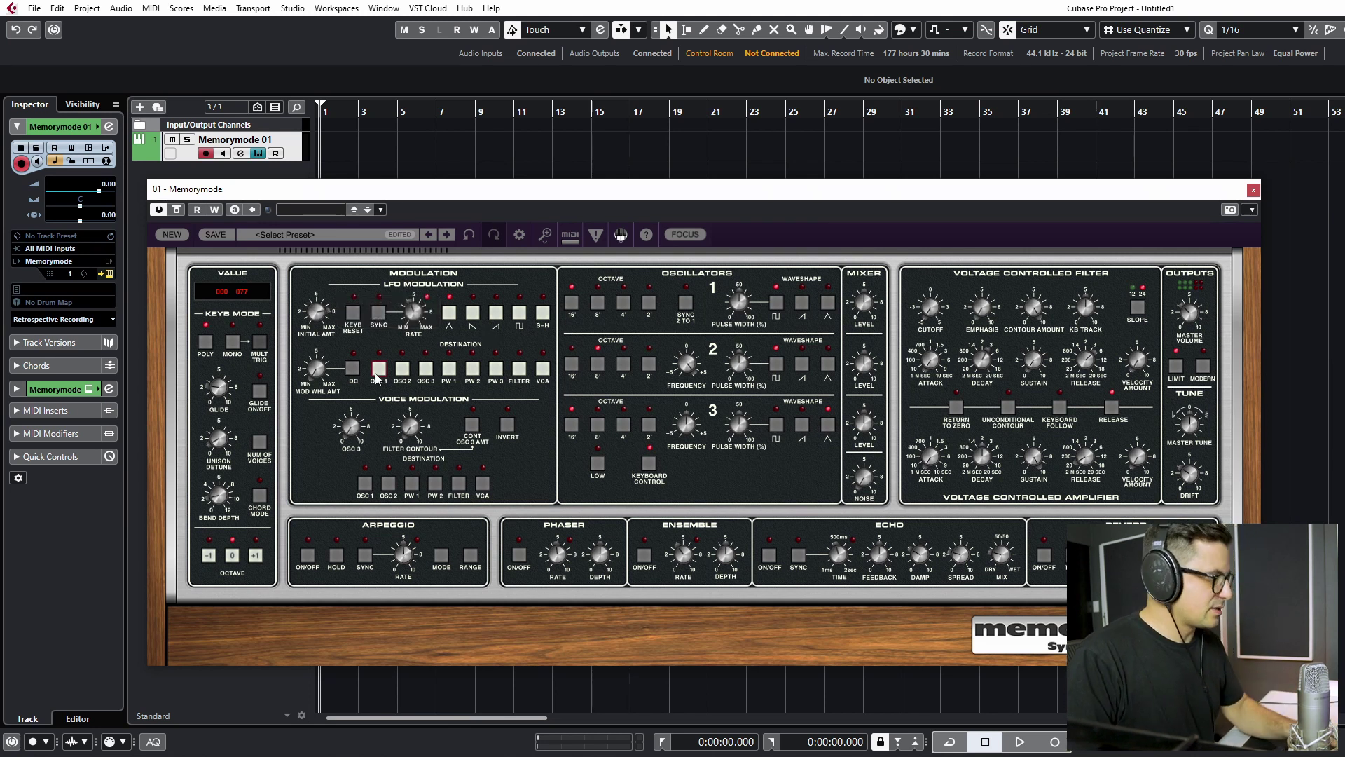
click(374, 371)
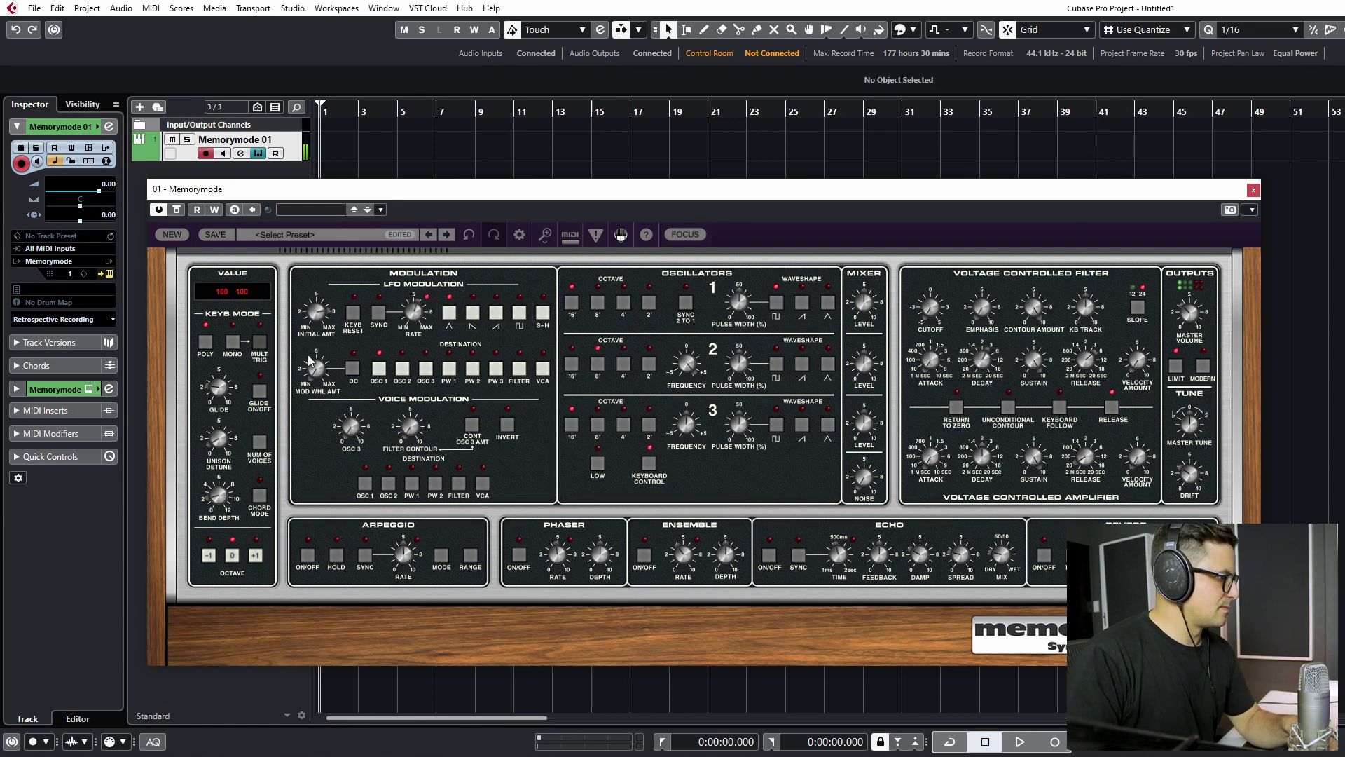
Step: Sweep the LFO rate up and back down to its minimum, and lower the mod wheel amount
mouse_move(408, 314)
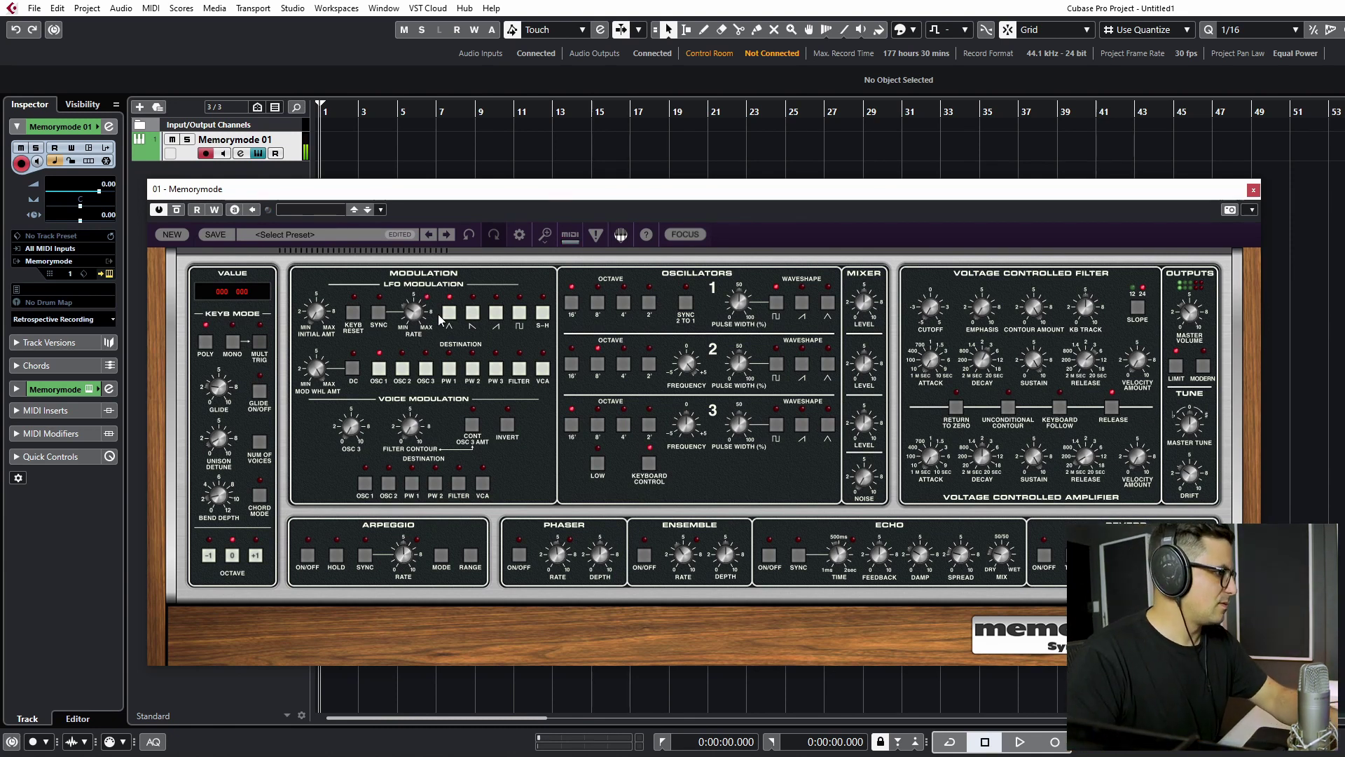
drag(427, 310, 503, 173)
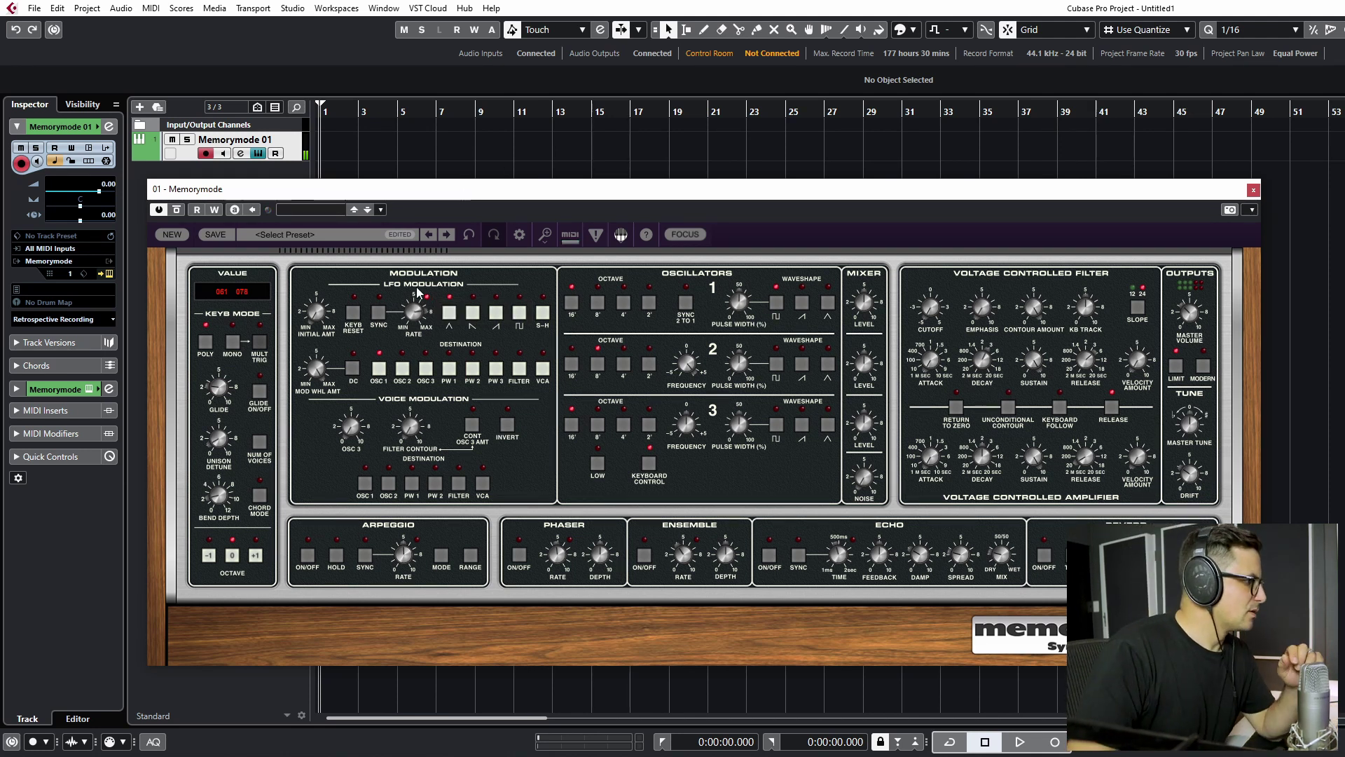
drag(413, 310, 423, 455)
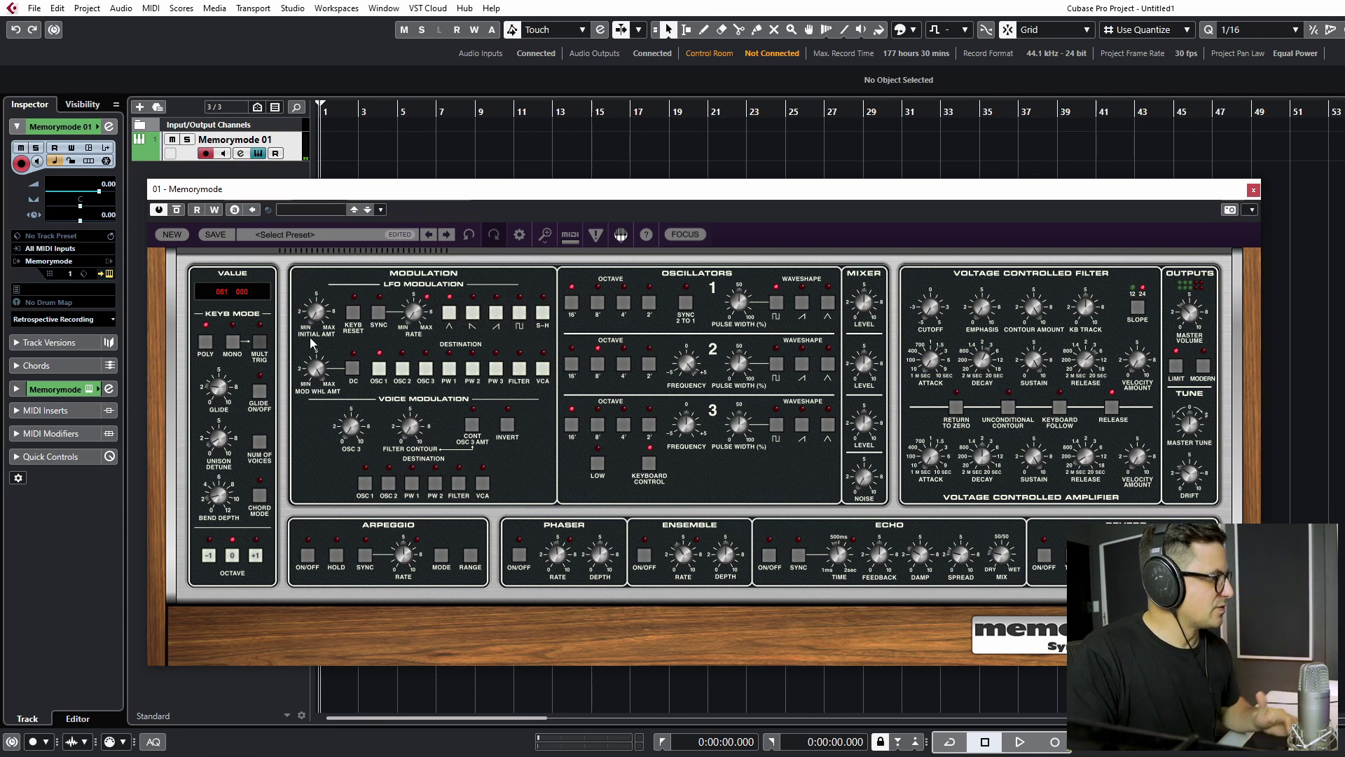
drag(316, 364, 318, 433)
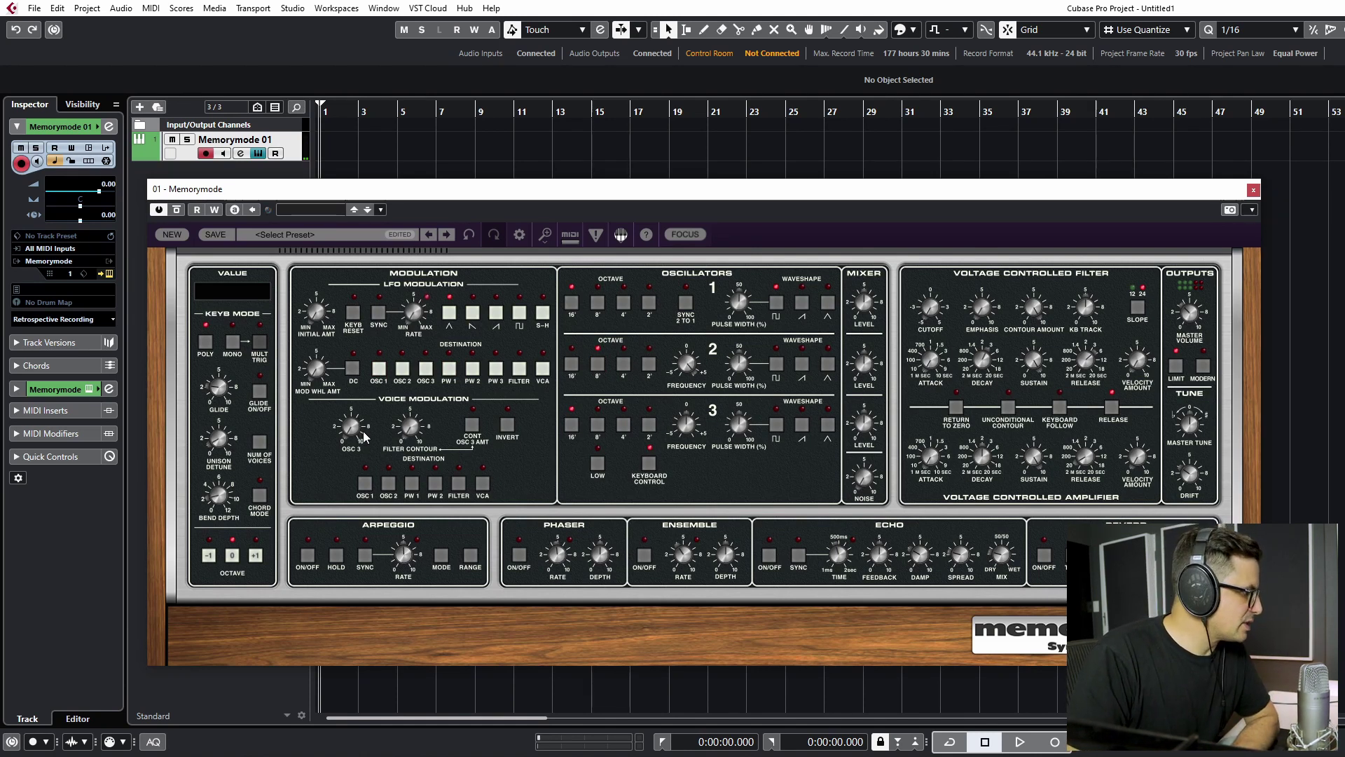
Step: Route oscillator 3's triangle wave to oscillator 1 through voice modulation, raising the Osc 3 amount to 100 and lowering it again
drag(352, 427, 366, 305)
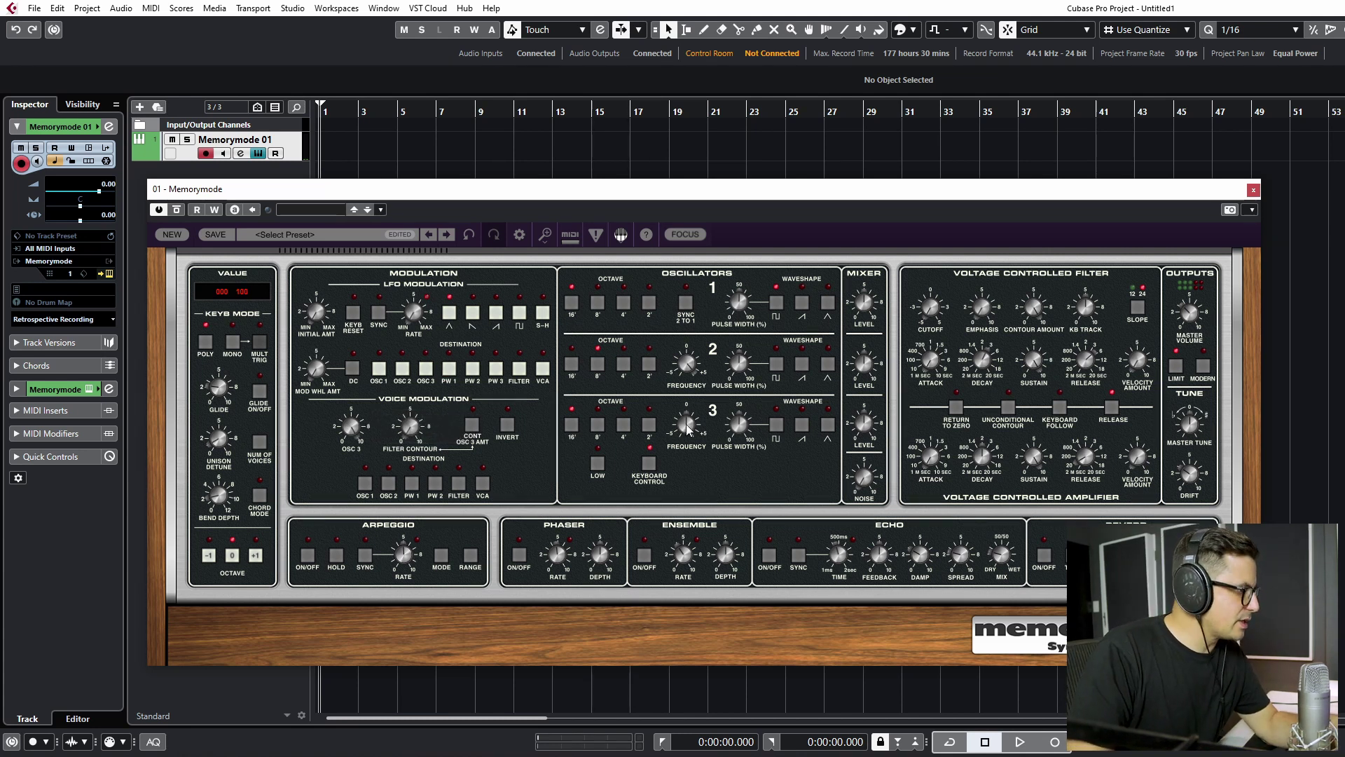
click(366, 484)
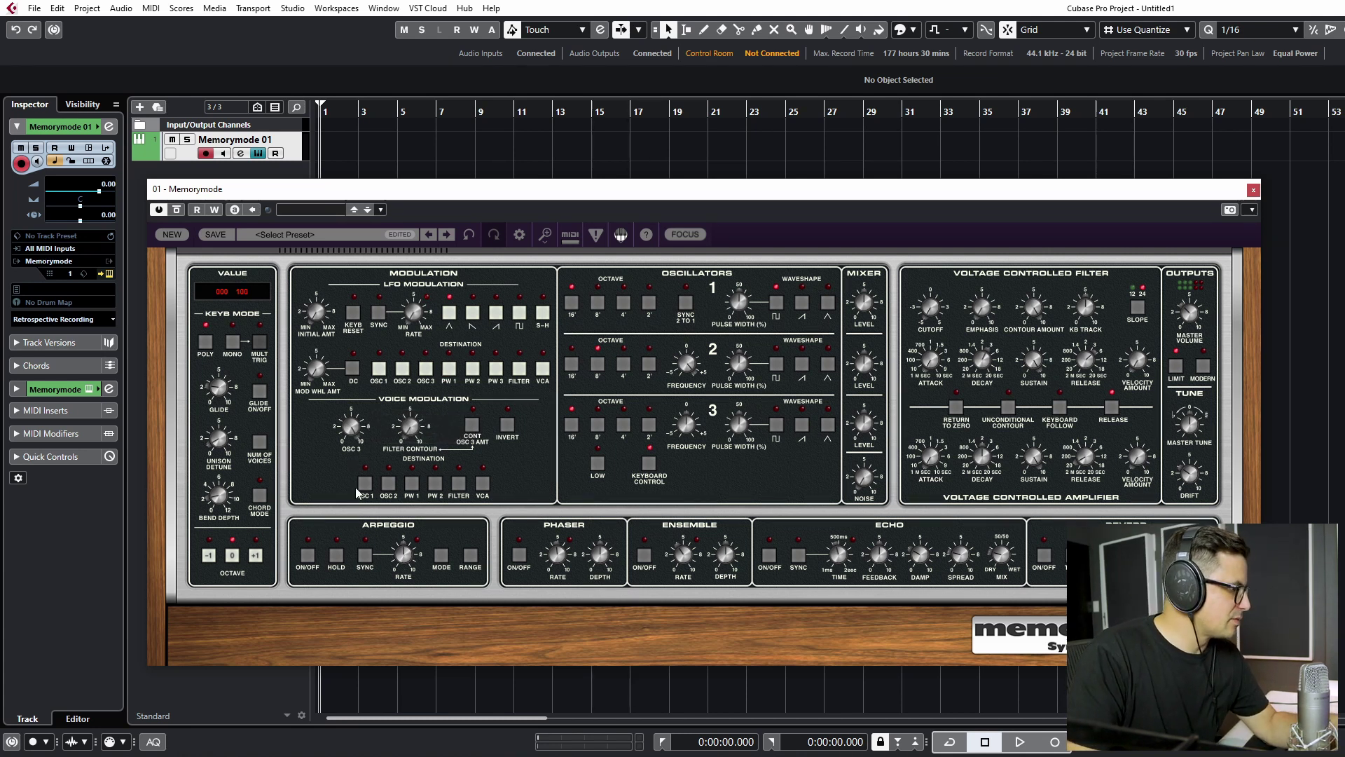
click(365, 485)
click(828, 429)
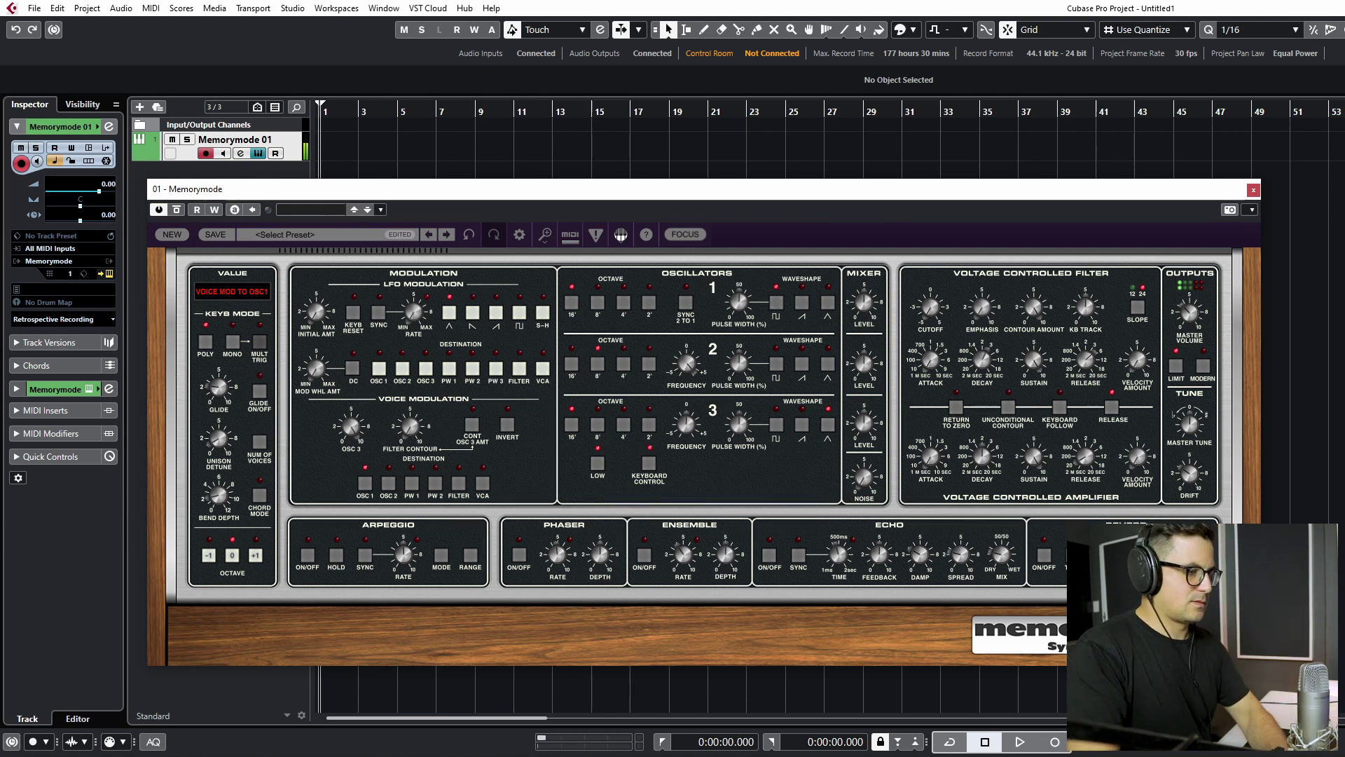
drag(351, 425, 350, 512)
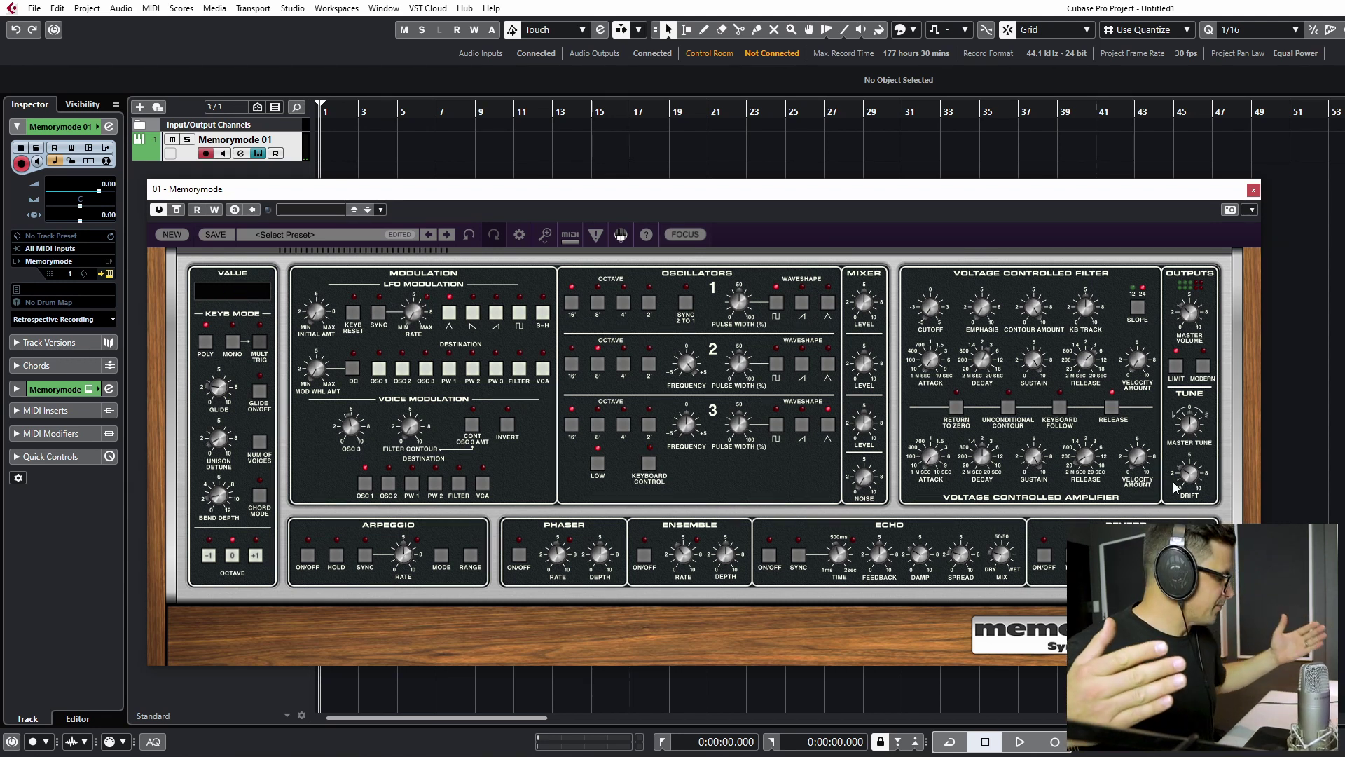
Step: Step oscillator 3's octave up to 2' and toggle its keyboard control
click(600, 436)
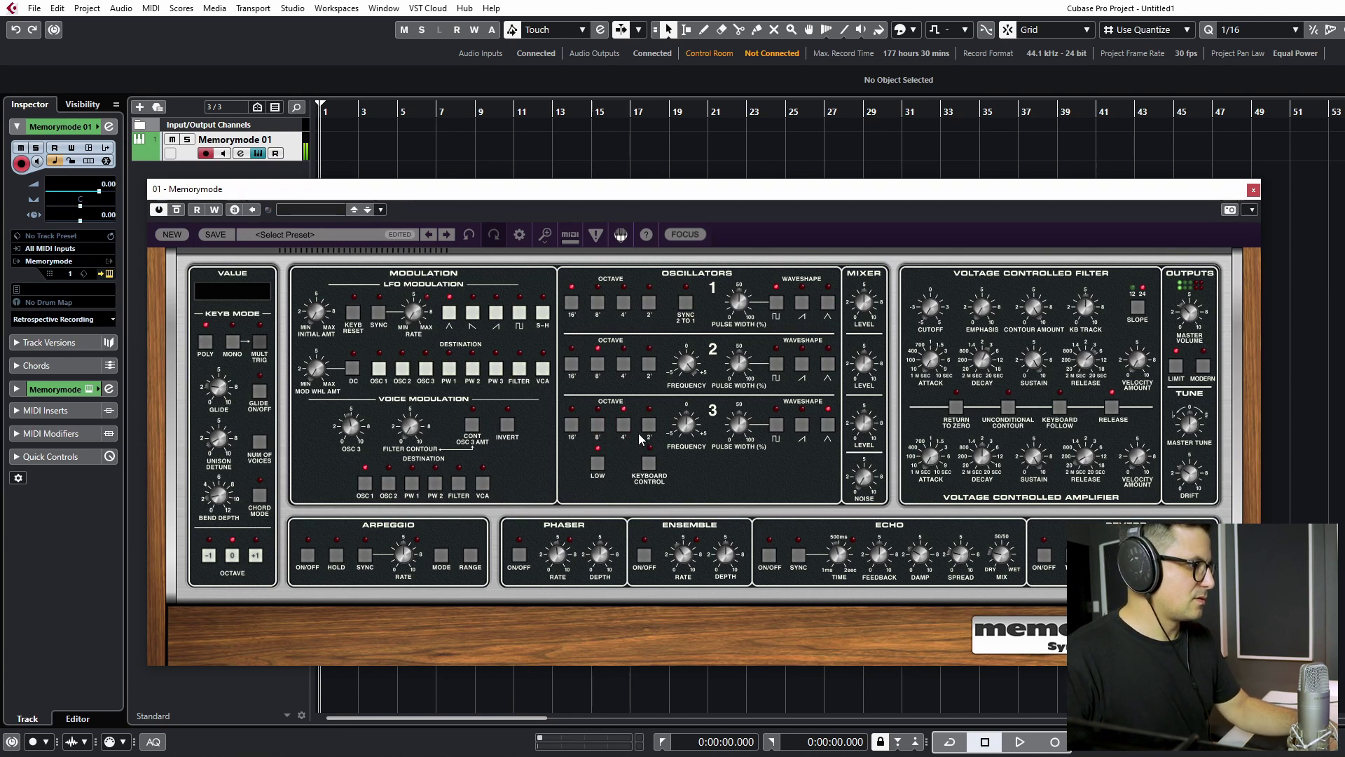
click(649, 428)
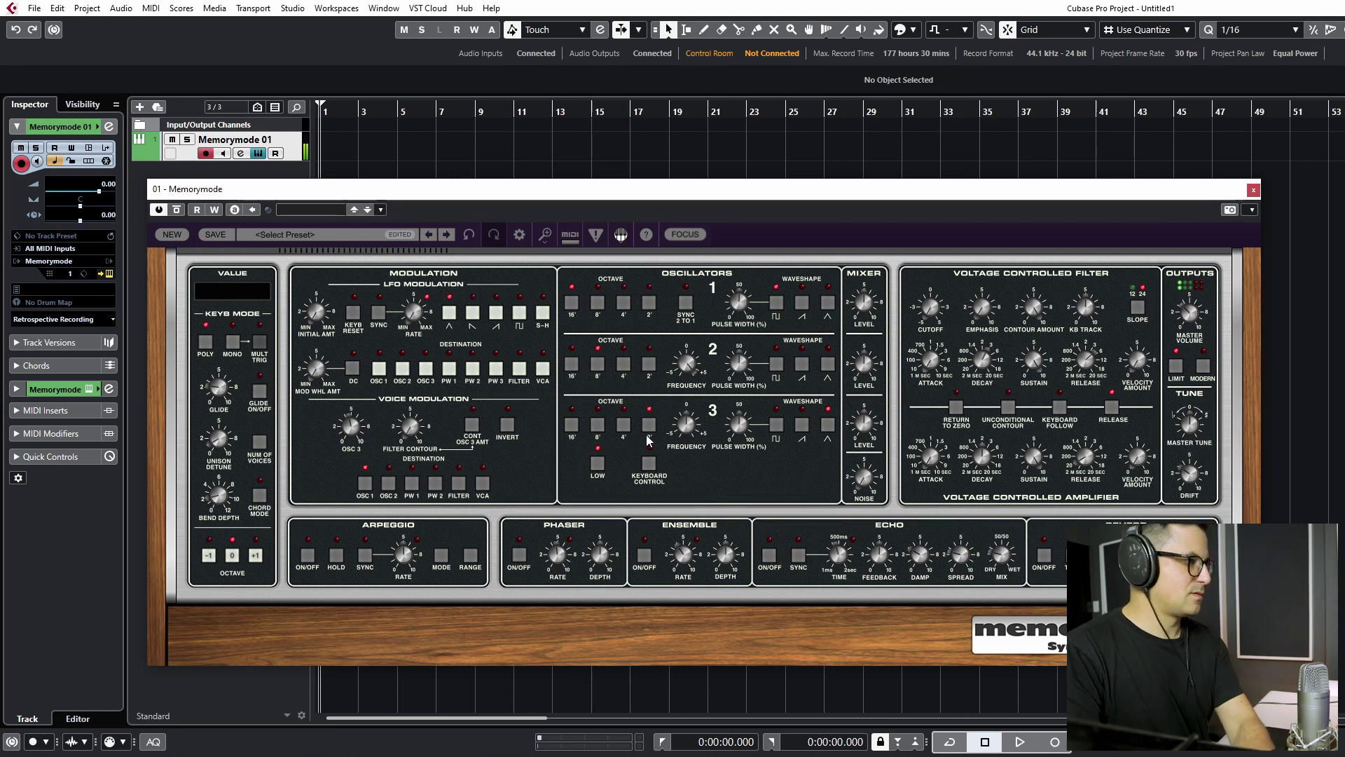
click(650, 463)
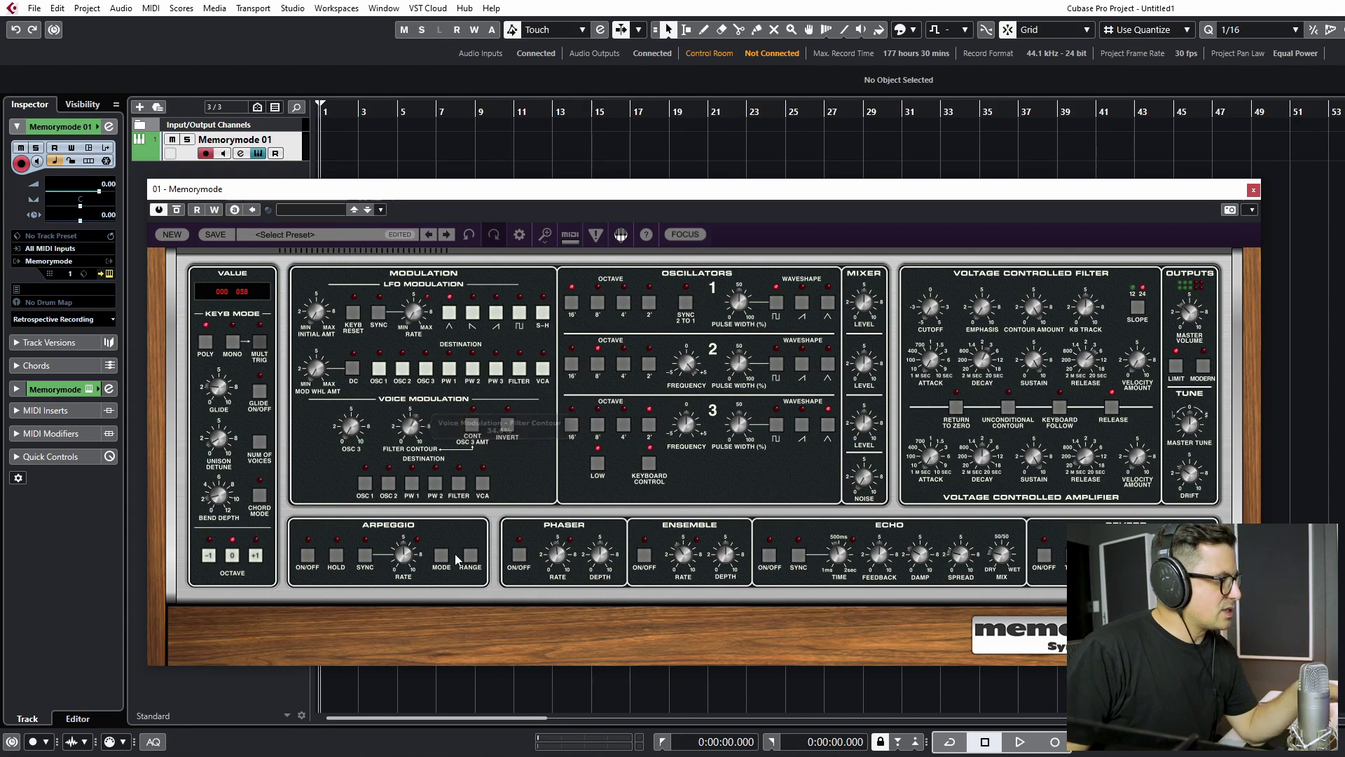
Step: Route the voice modulation back to oscillator 1 and shorten the filter envelope's decay
click(365, 482)
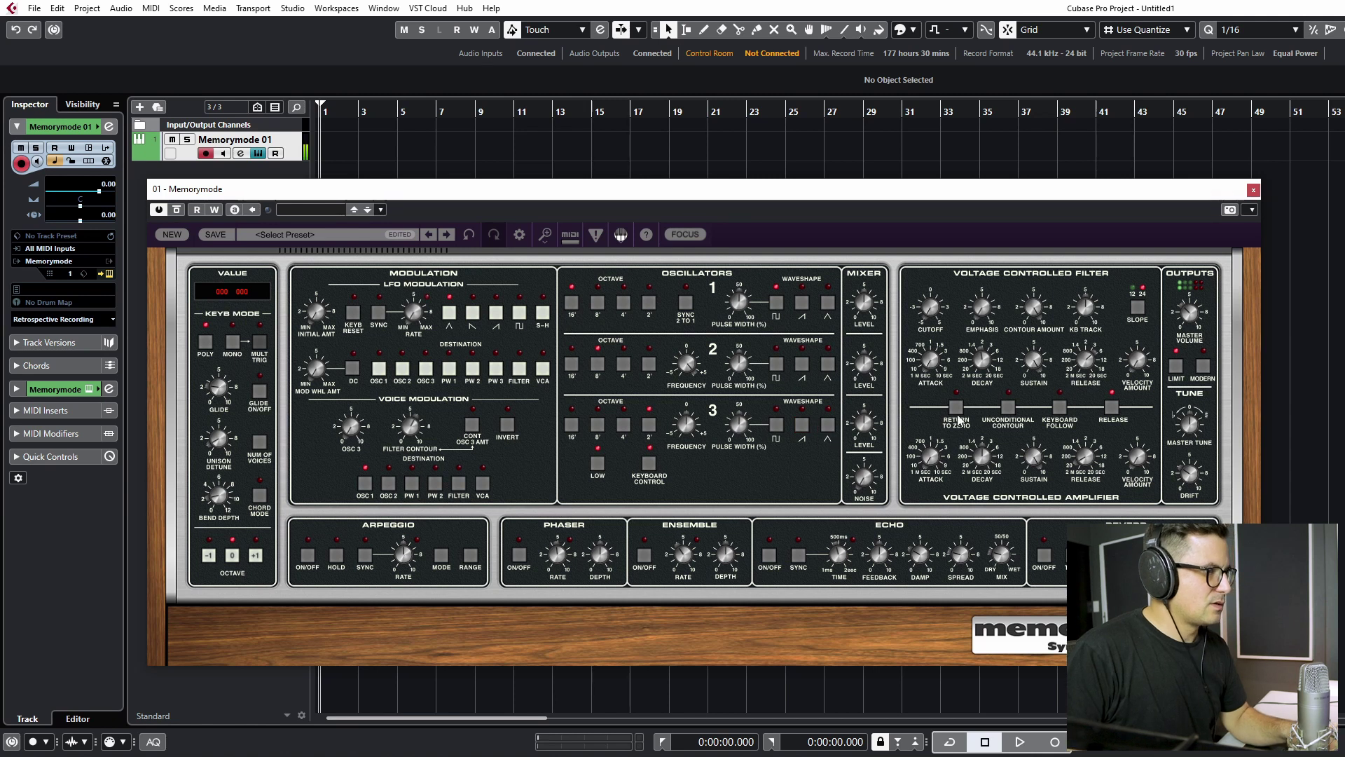
drag(988, 353, 994, 419)
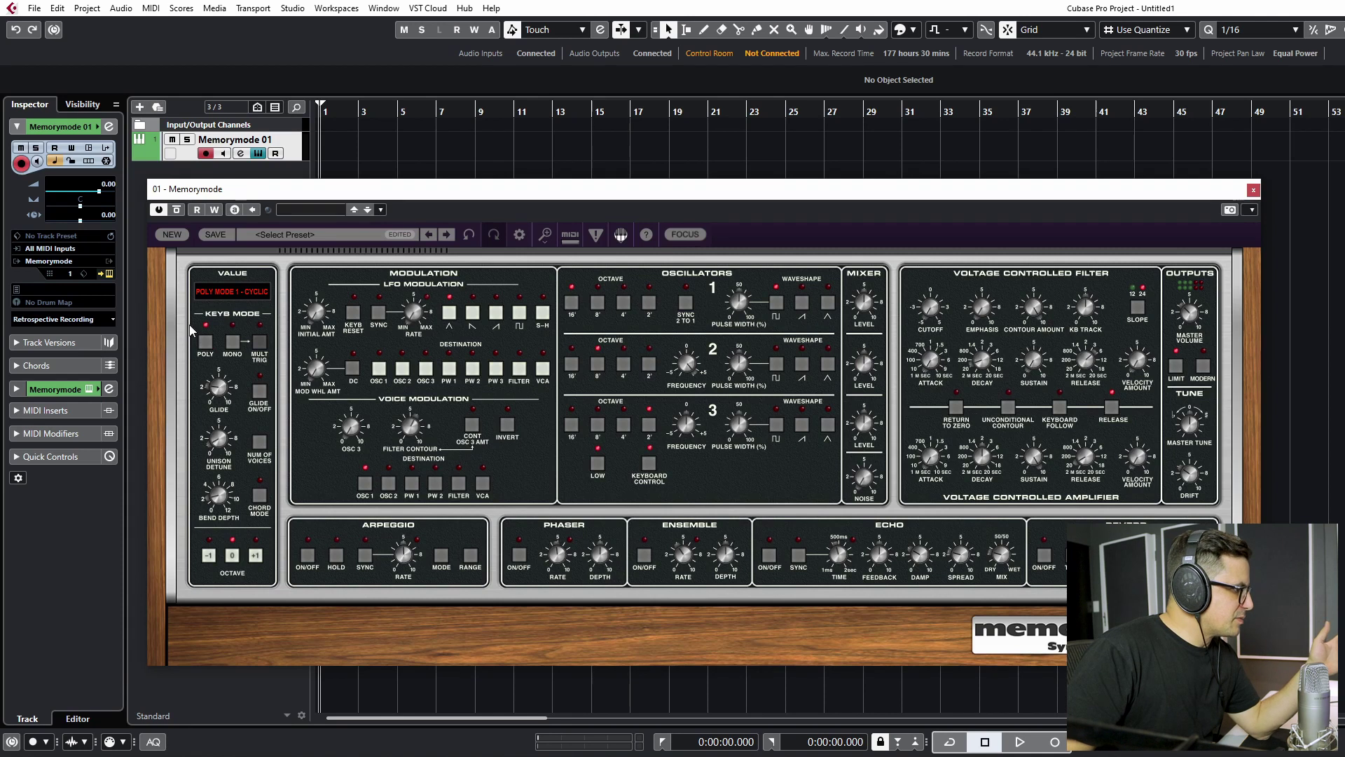
Step: Audition the Unison Mode 3 - High Note Priority keyboard mode and change it to Mono Mode 1 - Last Note Priority
right_click(233, 341)
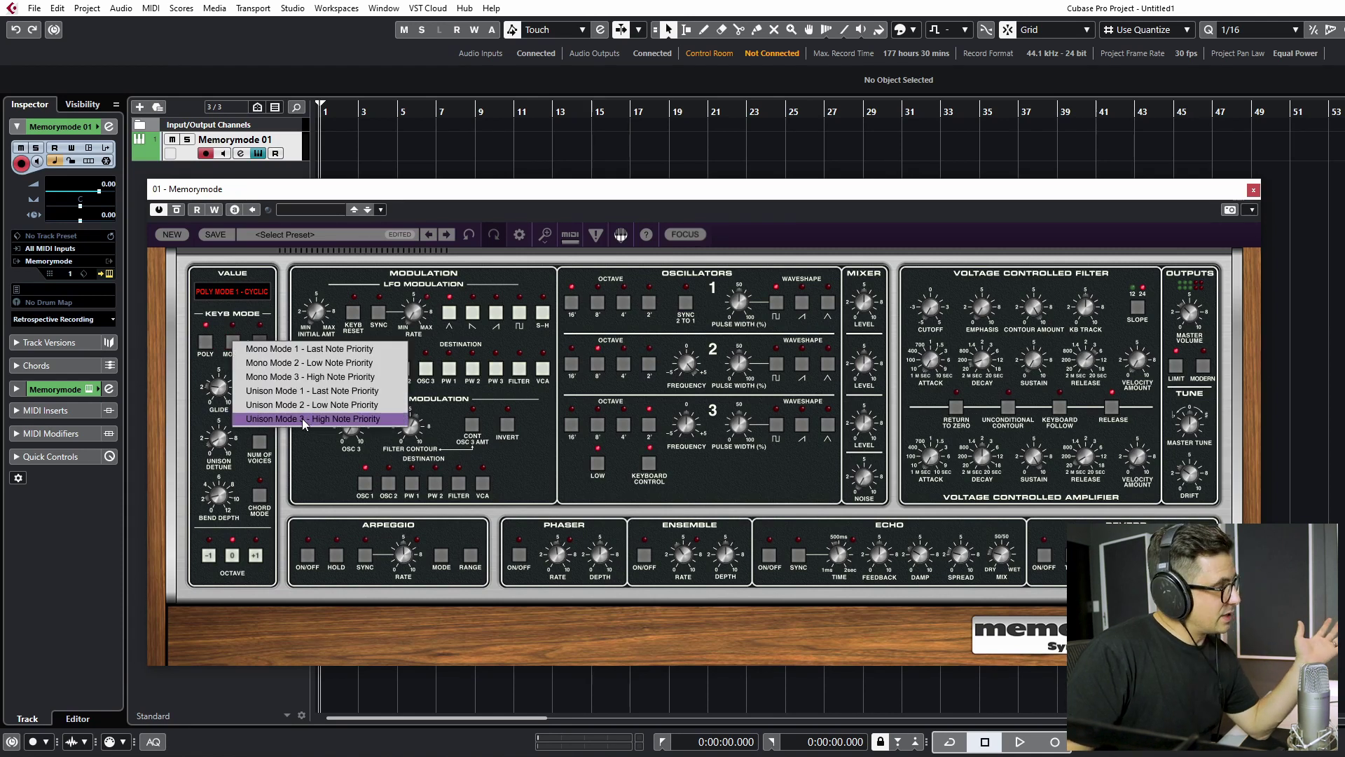
click(306, 419)
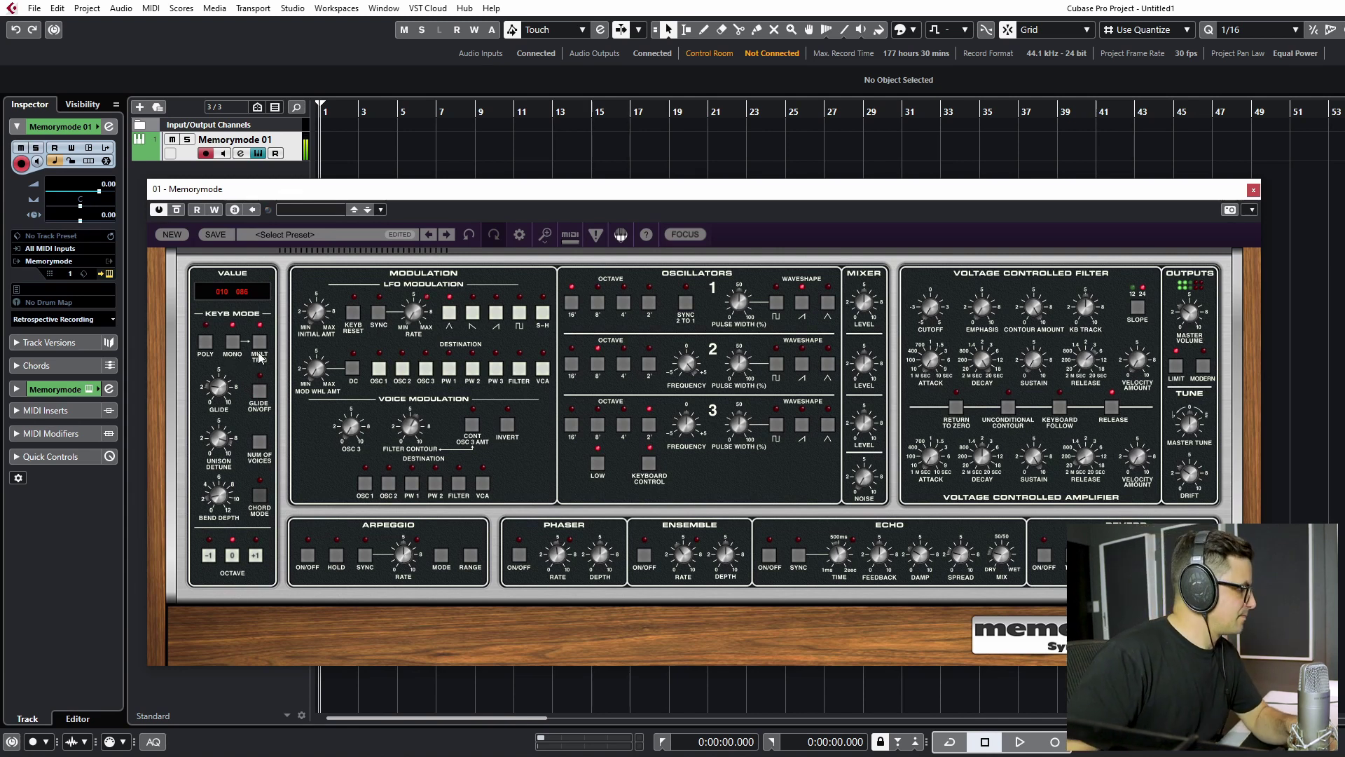
click(233, 343)
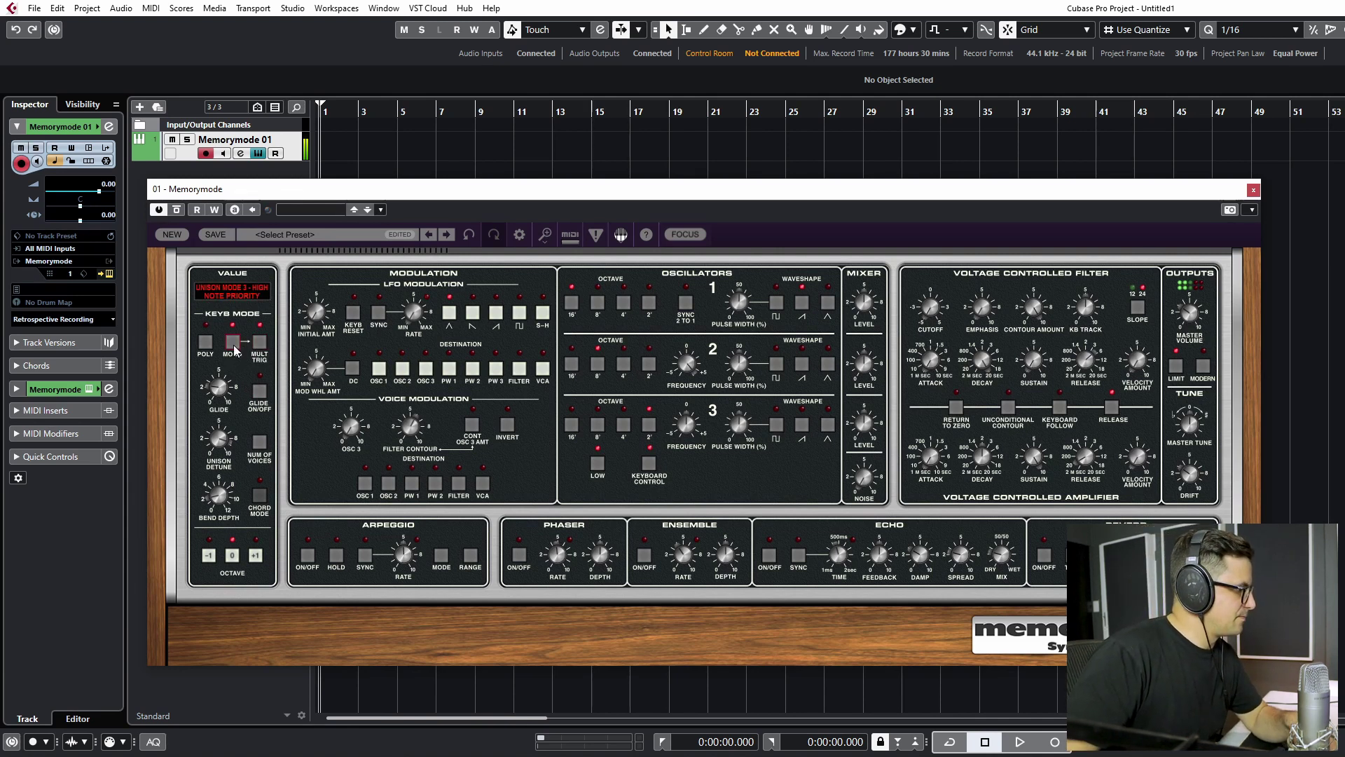
right_click(235, 351)
click(235, 345)
right_click(234, 345)
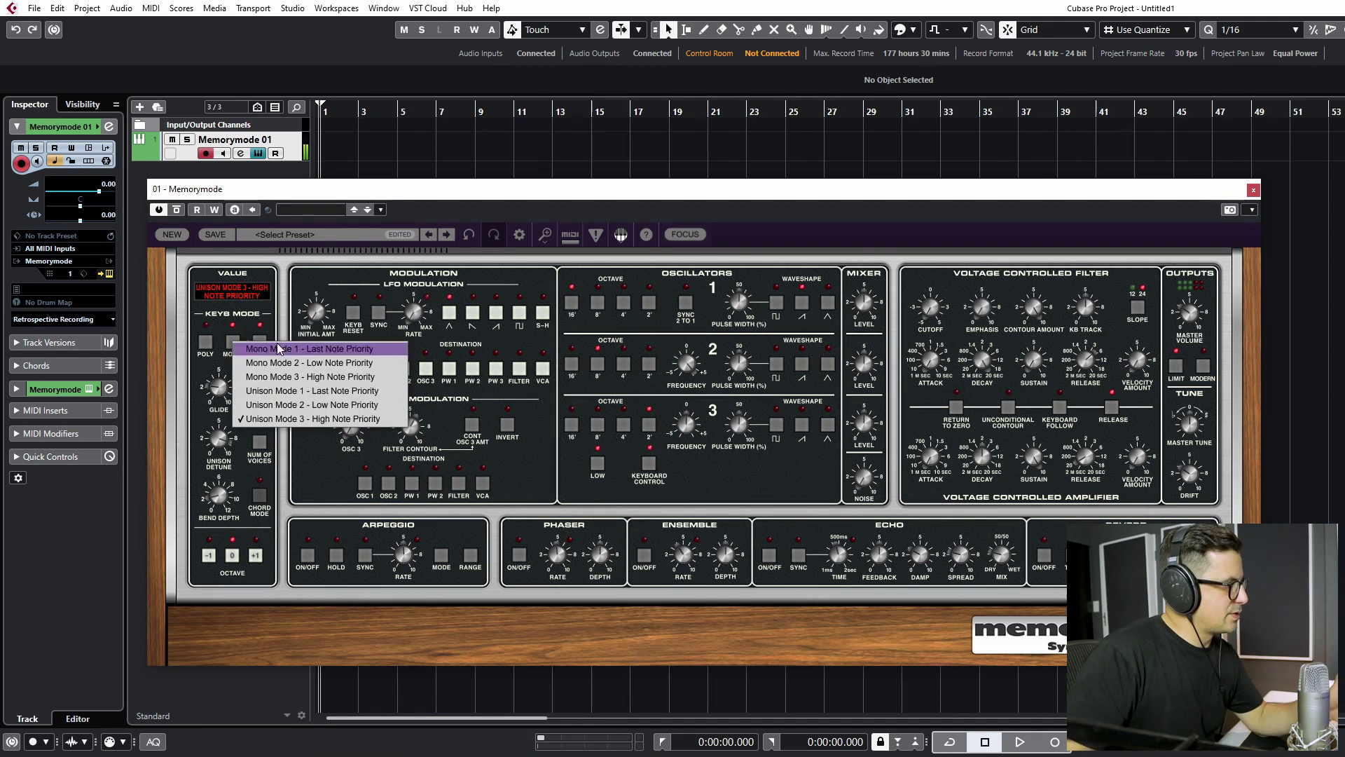
click(278, 349)
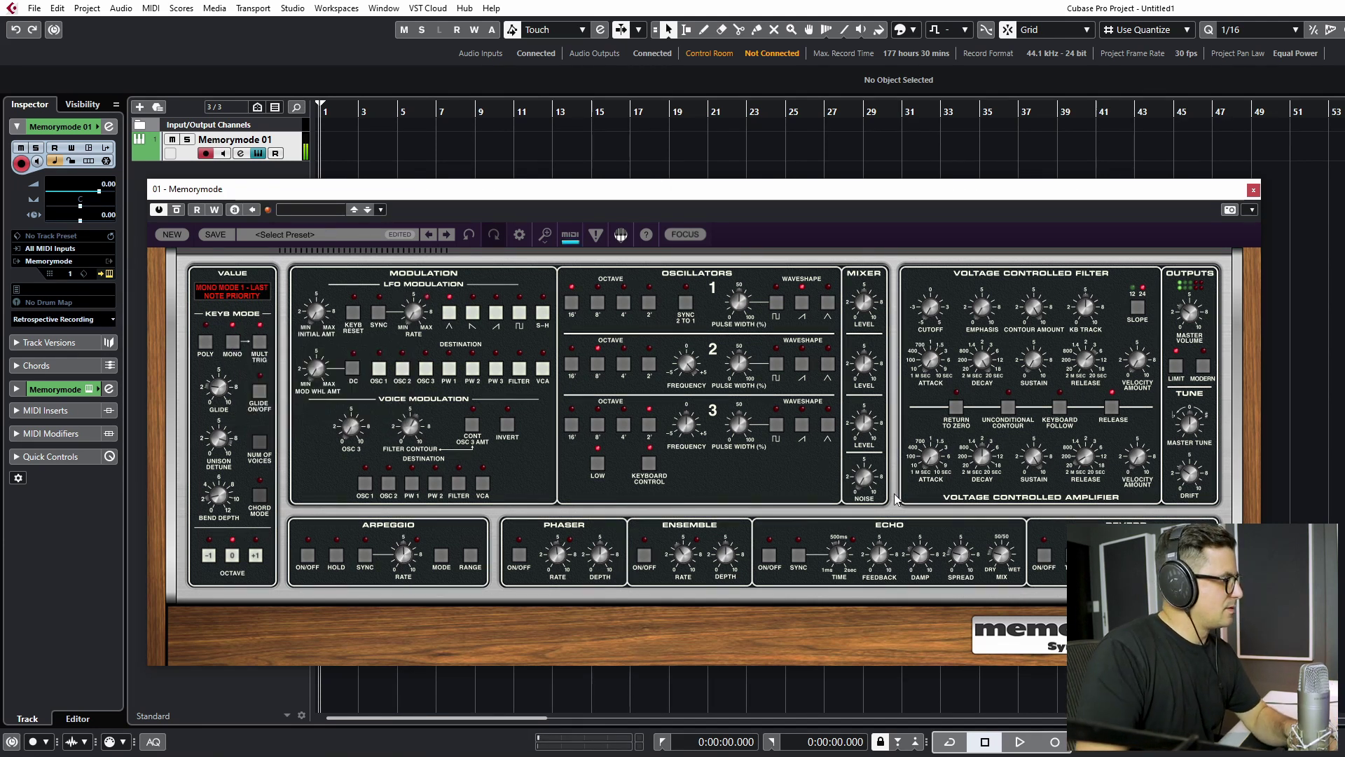
Step: Set the keyboard mode to Poly Mode 1 - Cyclic and look over the other poly modes
click(206, 341)
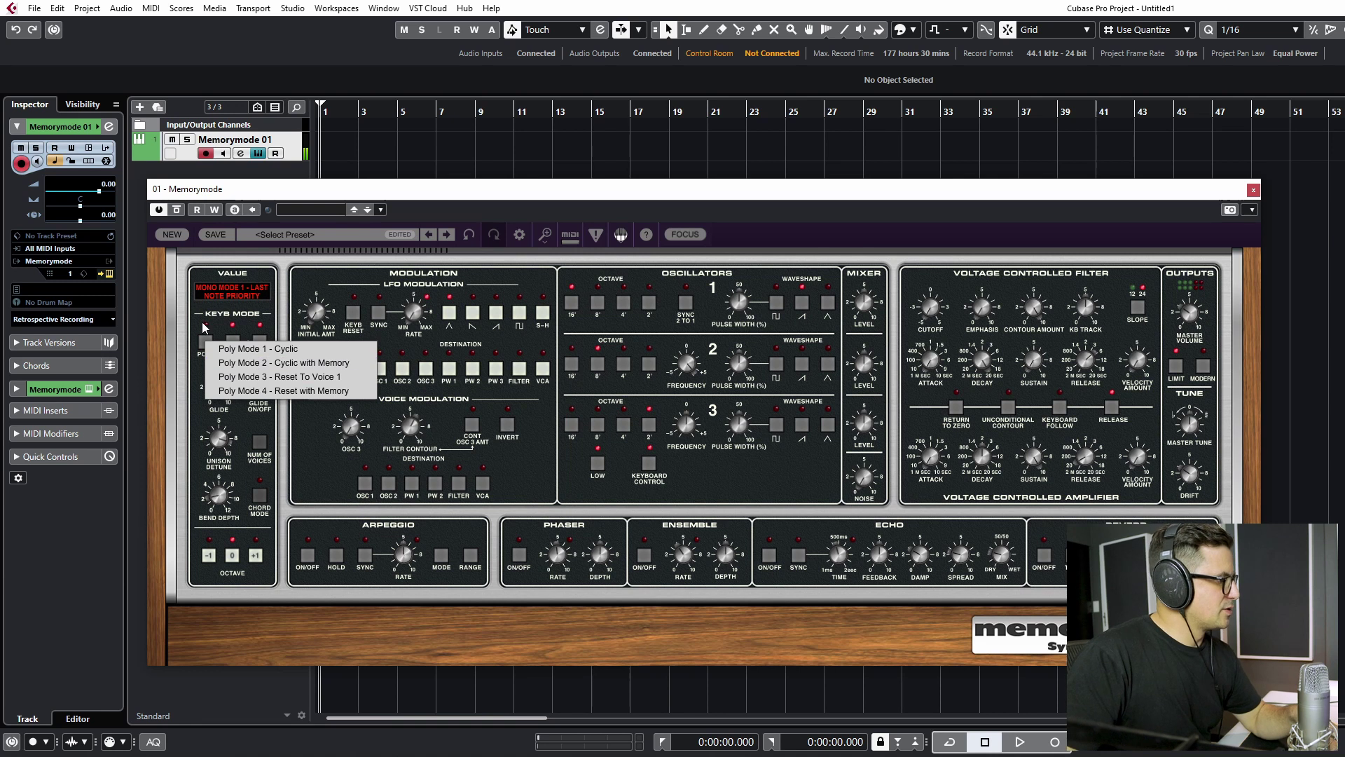
click(228, 343)
click(206, 342)
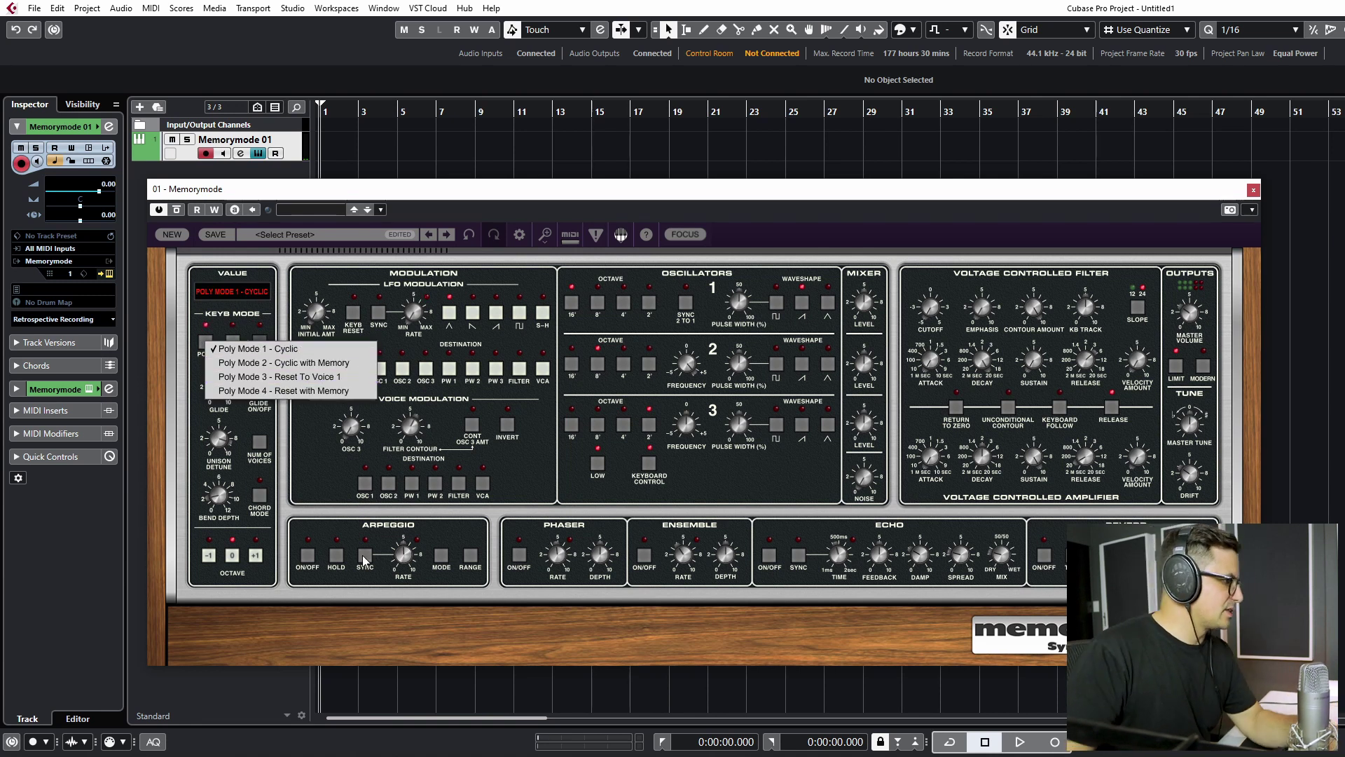
click(341, 519)
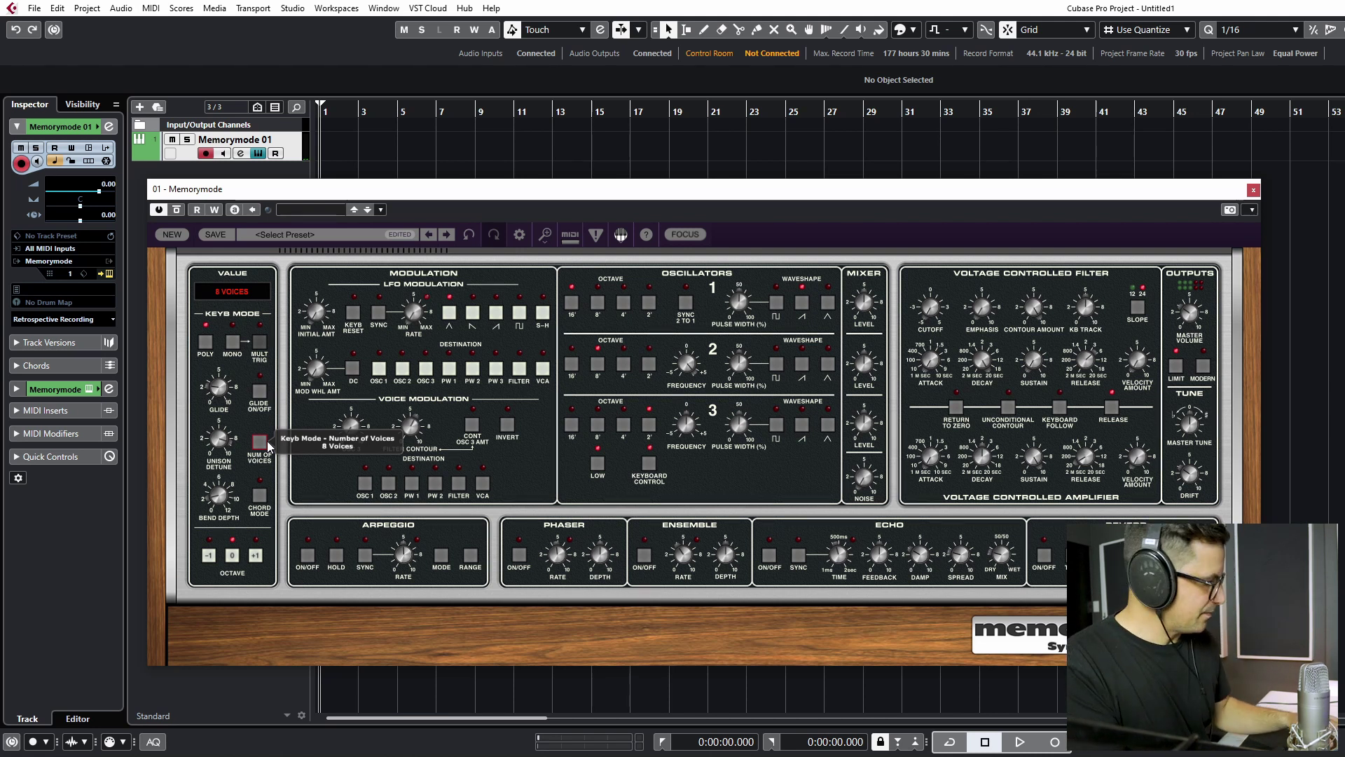
Step: Try different amounts of oscillator drift and bring the drift down to 0
click(1194, 464)
drag(1177, 468, 1175, 447)
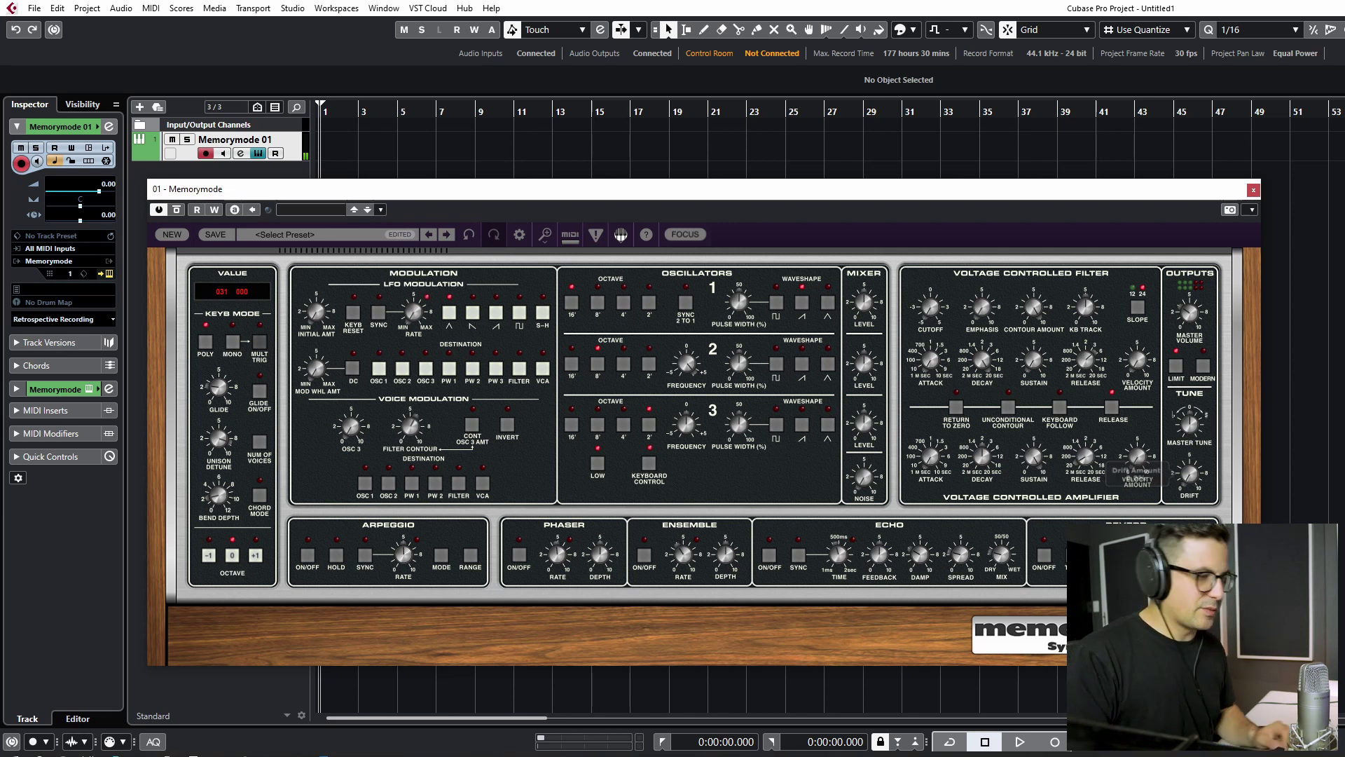
mouse_move(1191, 754)
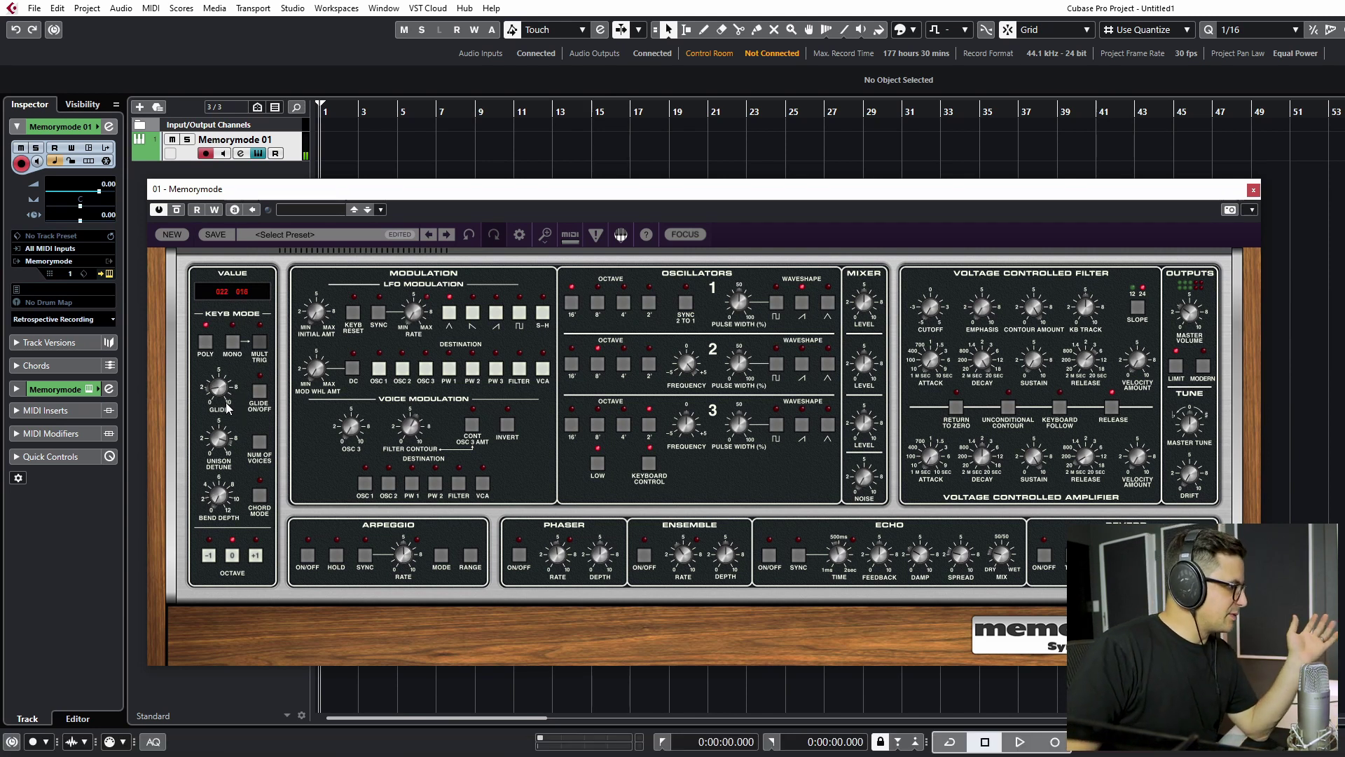
Step: Step the keyboard octave transposition through +1 and 0, and set it to -1
click(256, 555)
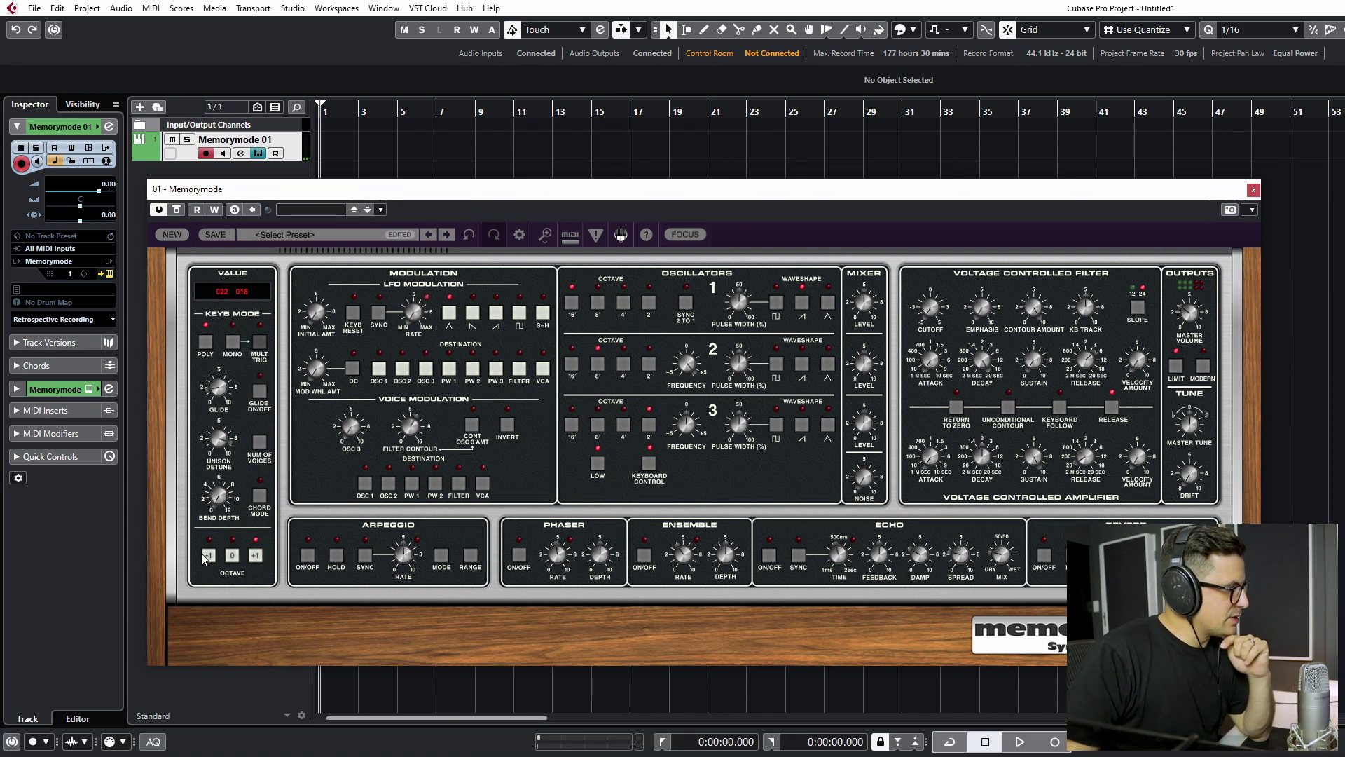
click(233, 558)
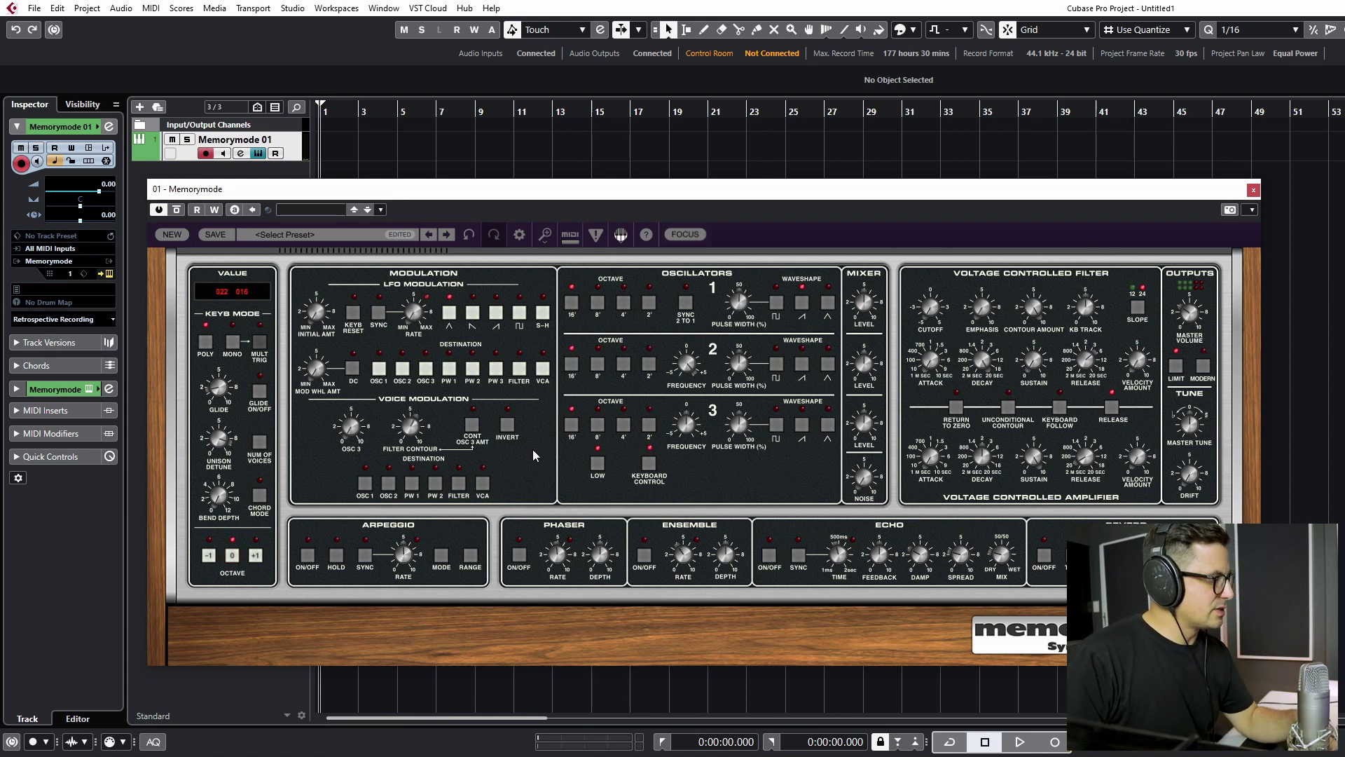
click(208, 555)
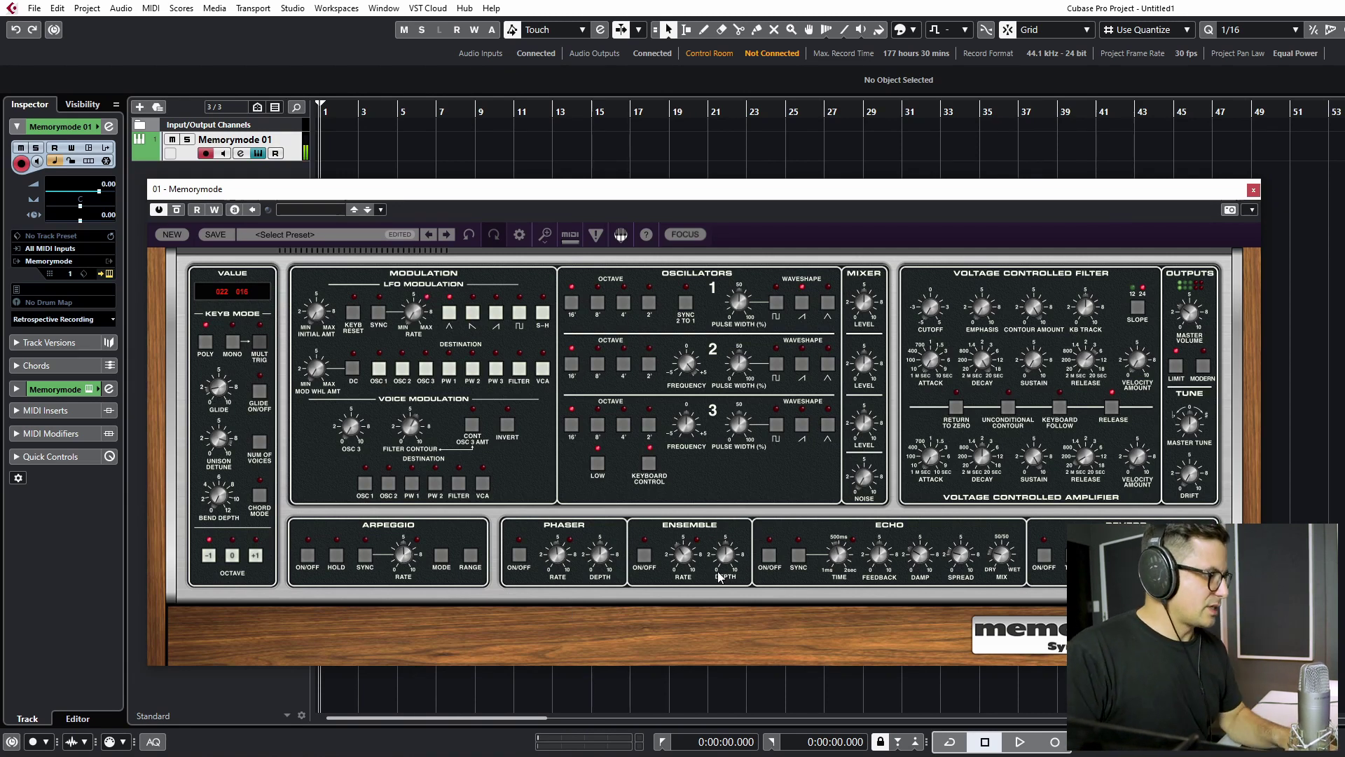
Step: Compare the sound with and without the ensemble effect and switch the effect on
click(642, 557)
click(640, 565)
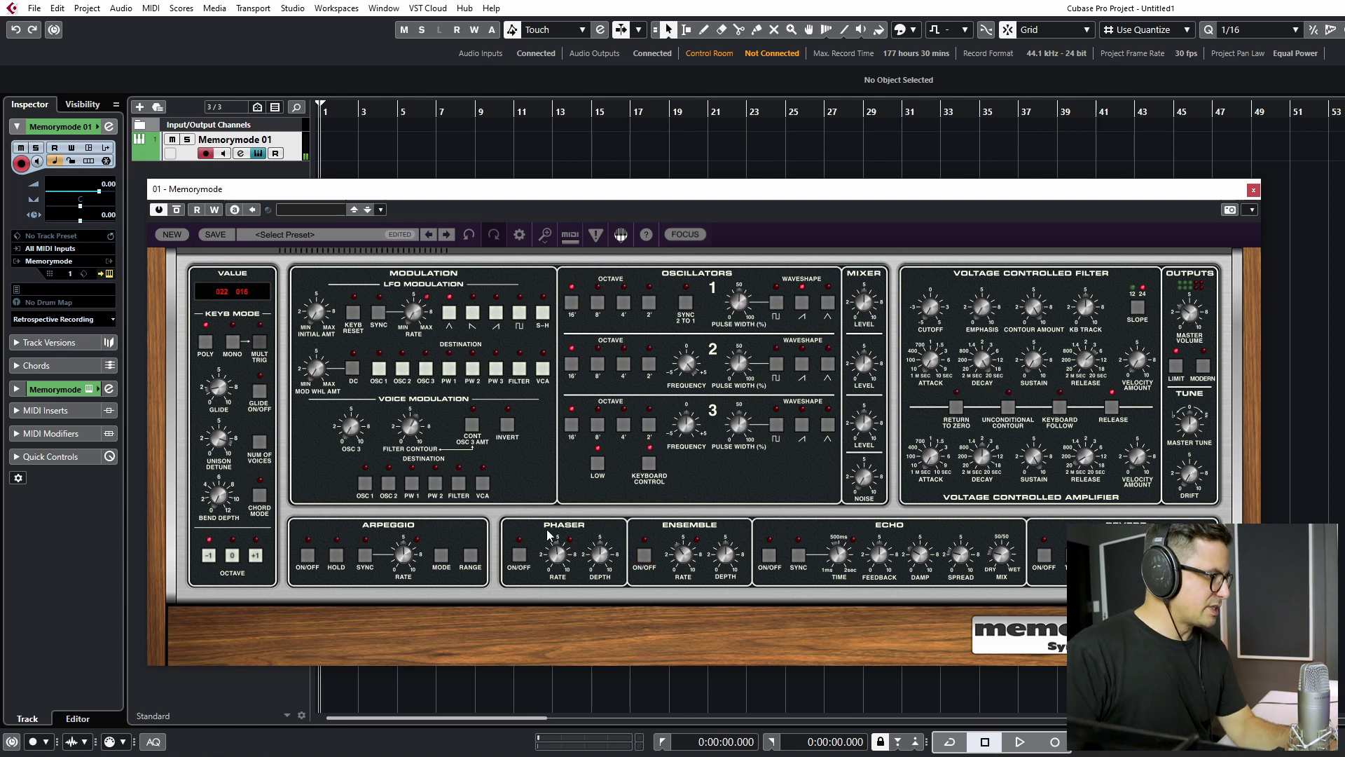
click(648, 562)
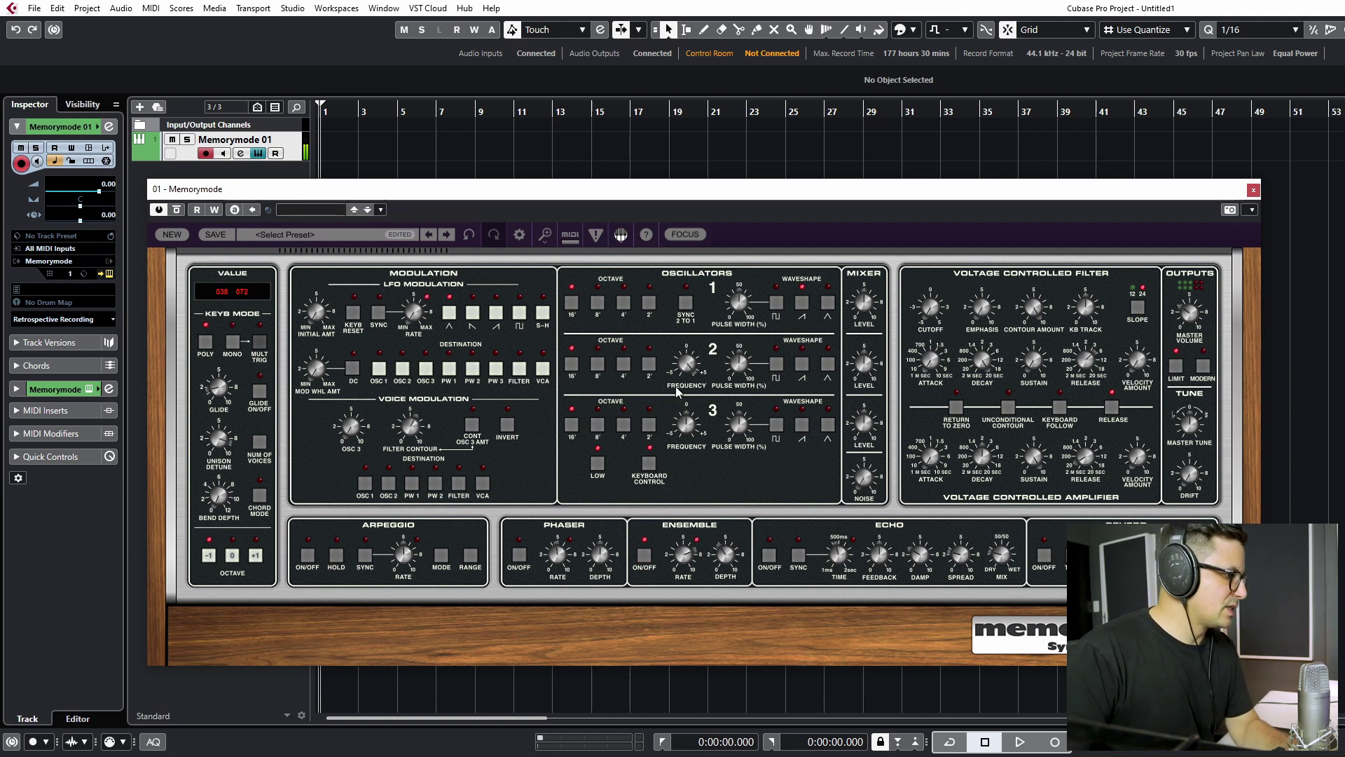
Step: Switch the ensemble off, try the phaser at different depth and rate settings, and switch the phaser off
click(645, 558)
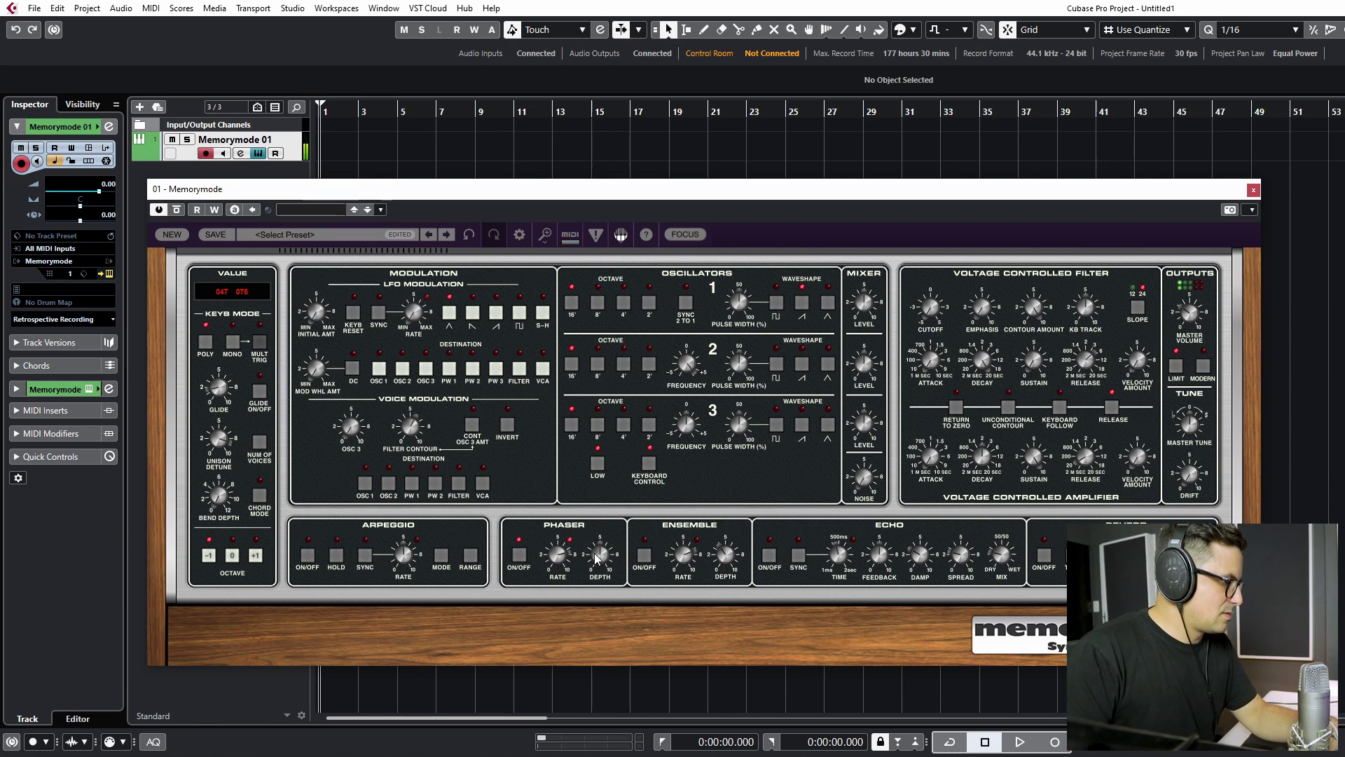
drag(594, 549, 568, 651)
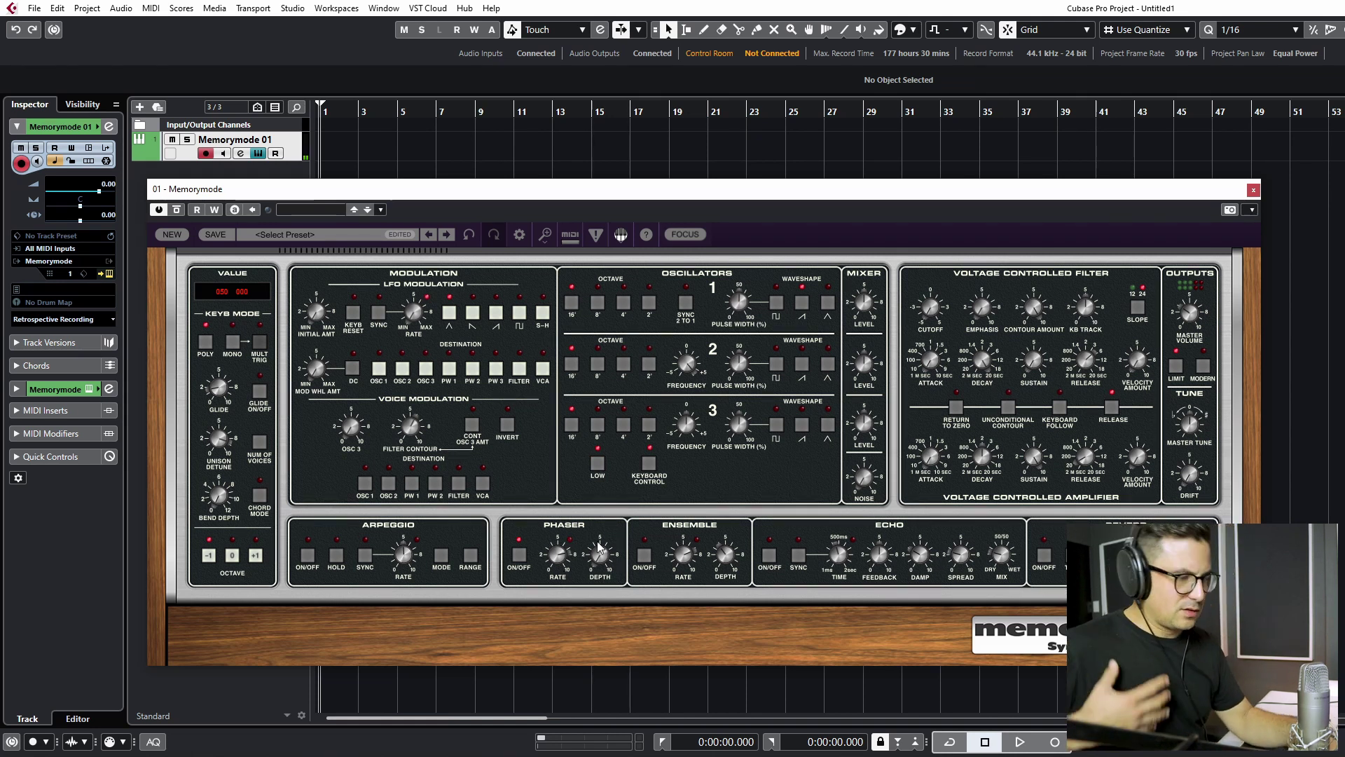
mouse_move(599, 547)
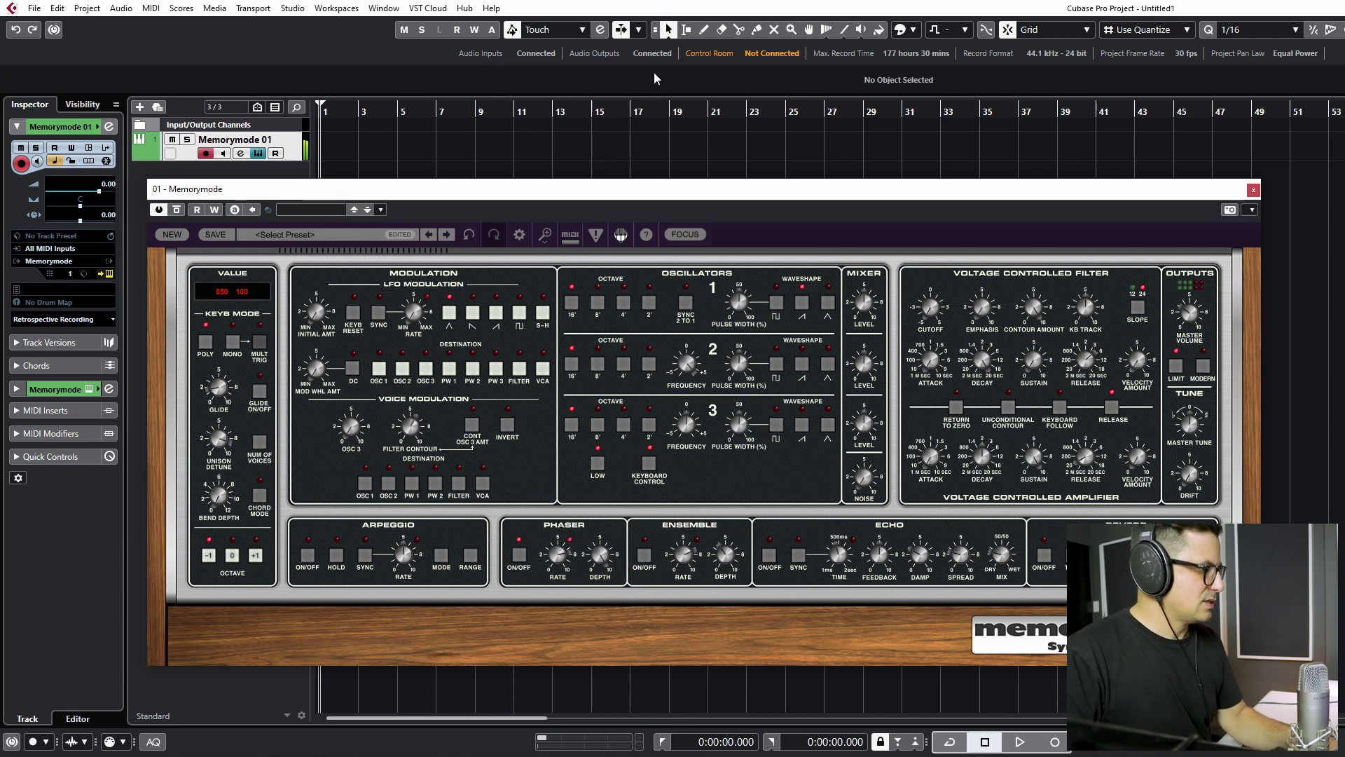
click(517, 557)
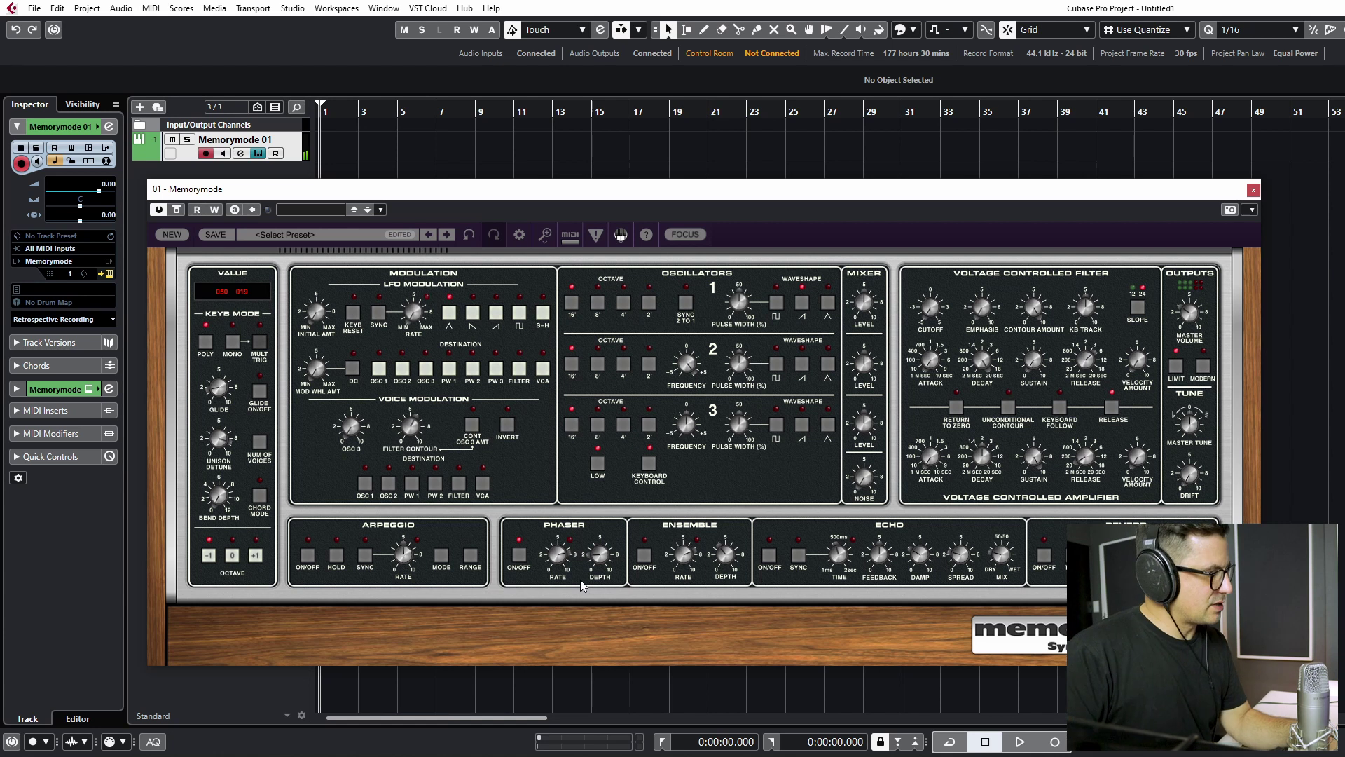
drag(601, 560, 637, 468)
mouse_move(558, 559)
mouse_down()
mouse_move(552, 588)
mouse_move(557, 574)
mouse_up()
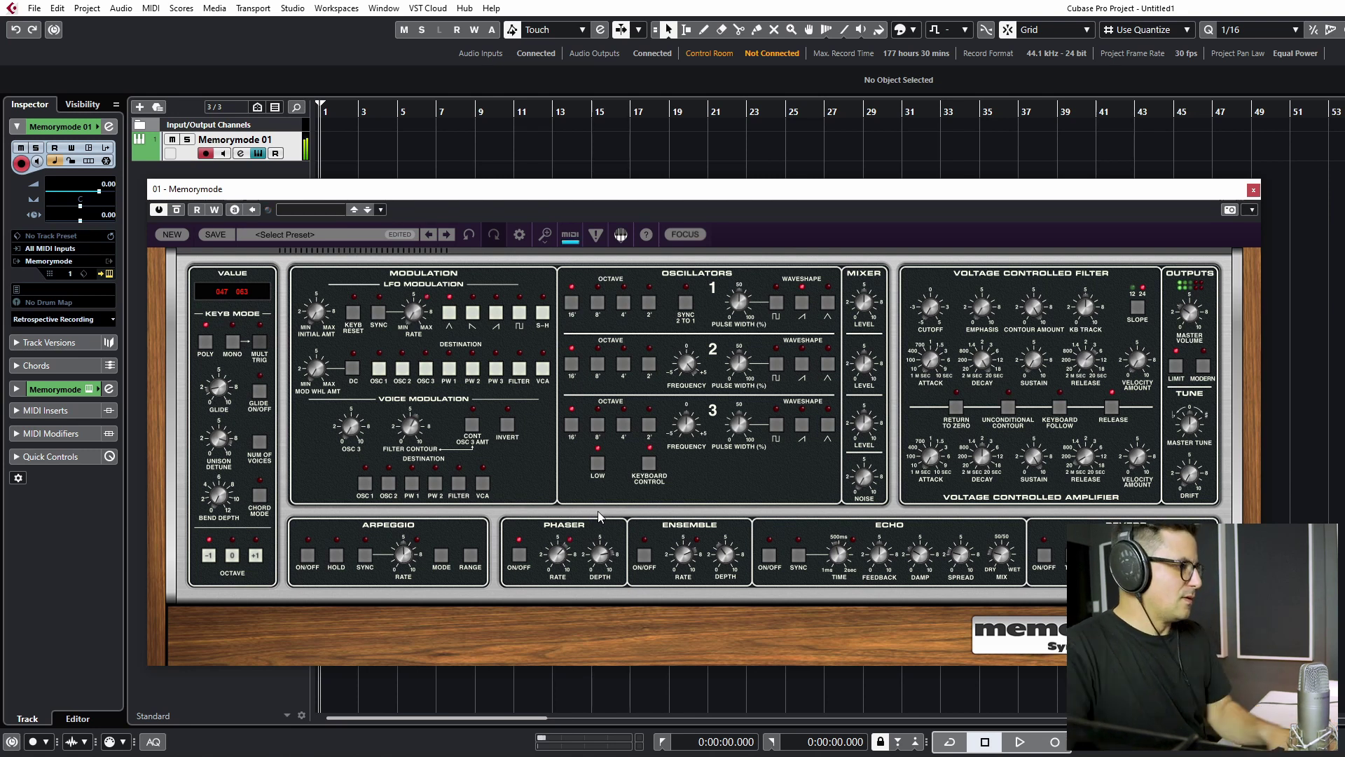
click(517, 555)
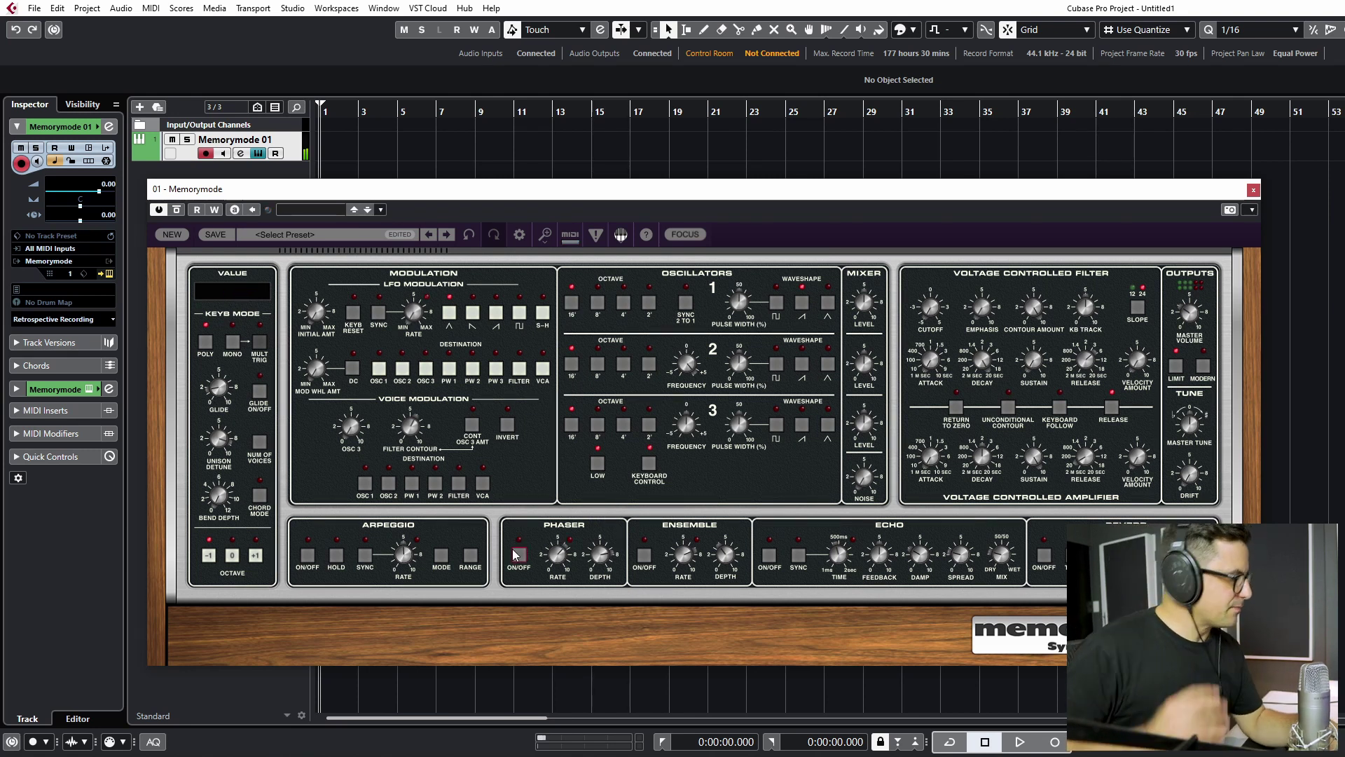
Step: Try the echo and the reverb on the sound one at a time, and switch both effects off
click(770, 555)
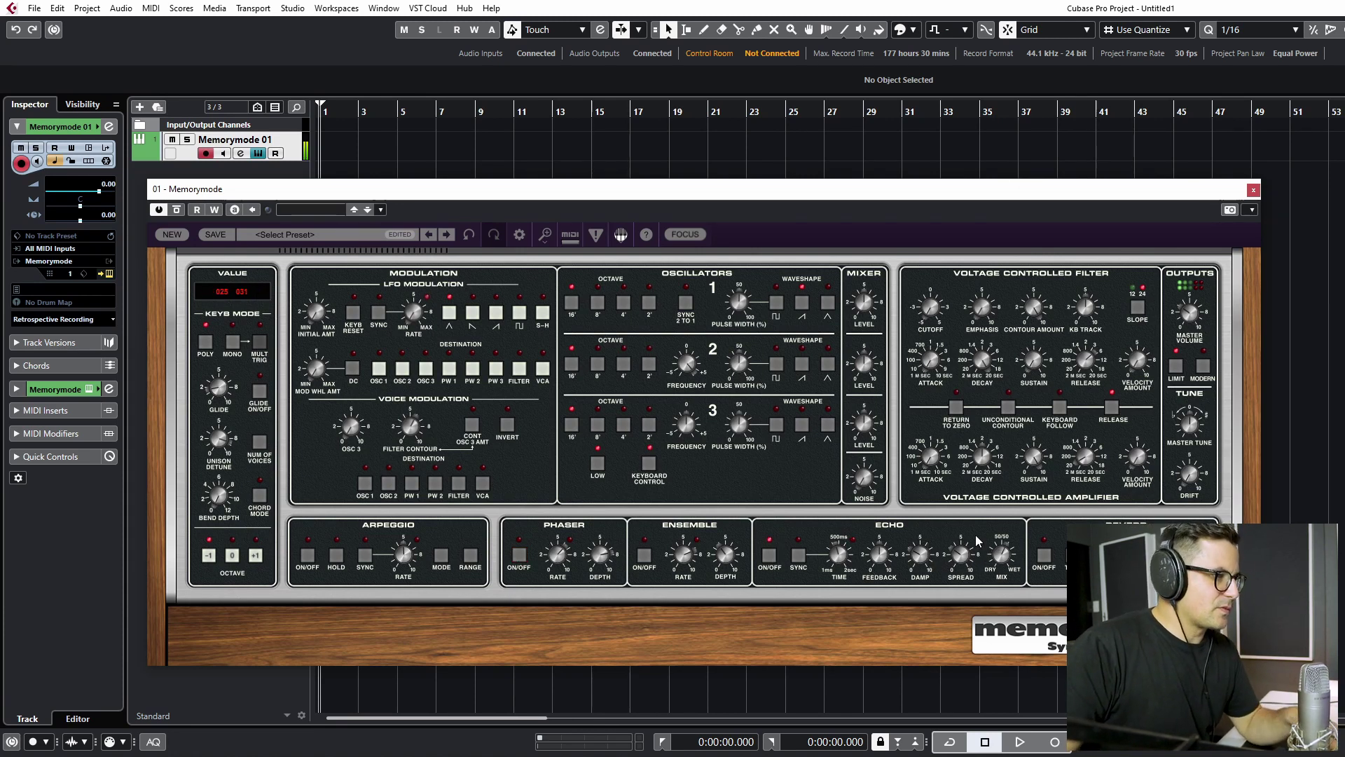
mouse_move(1079, 352)
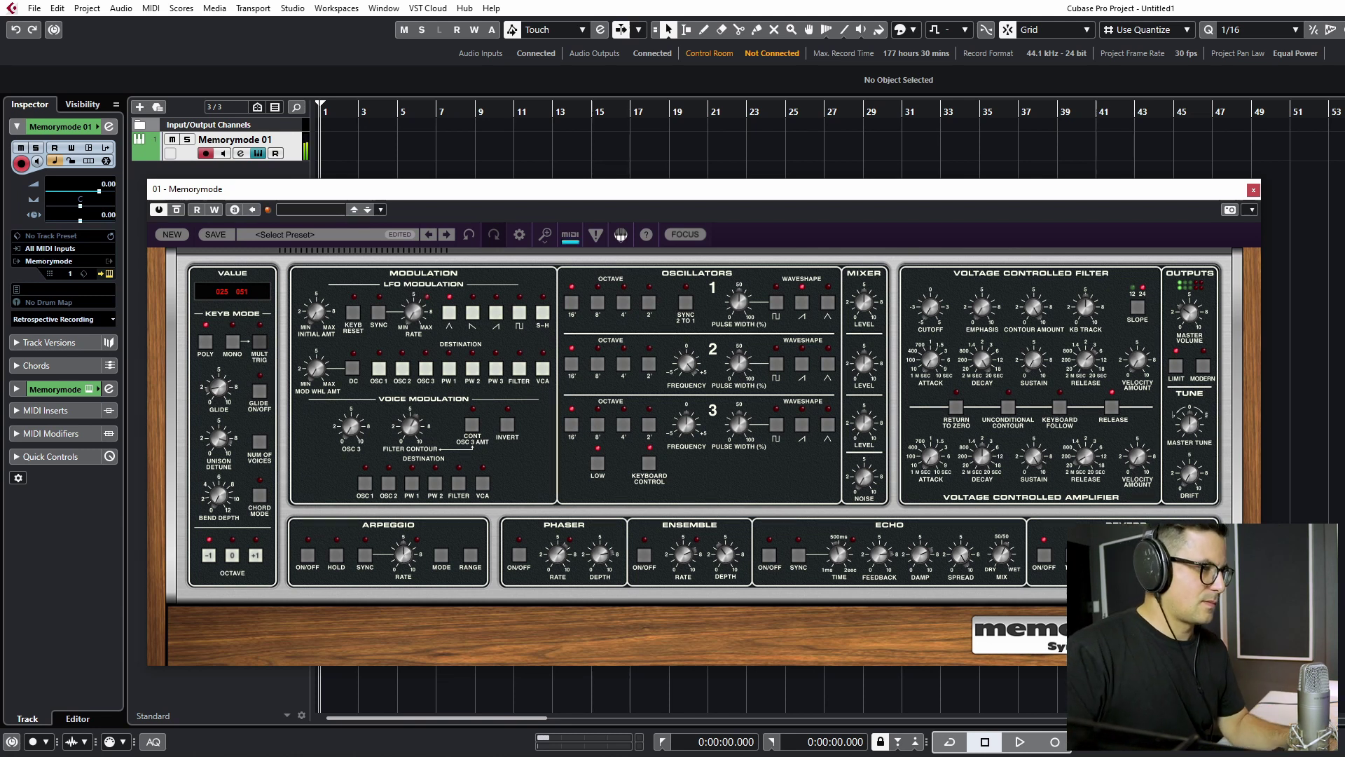
click(1030, 546)
click(1027, 529)
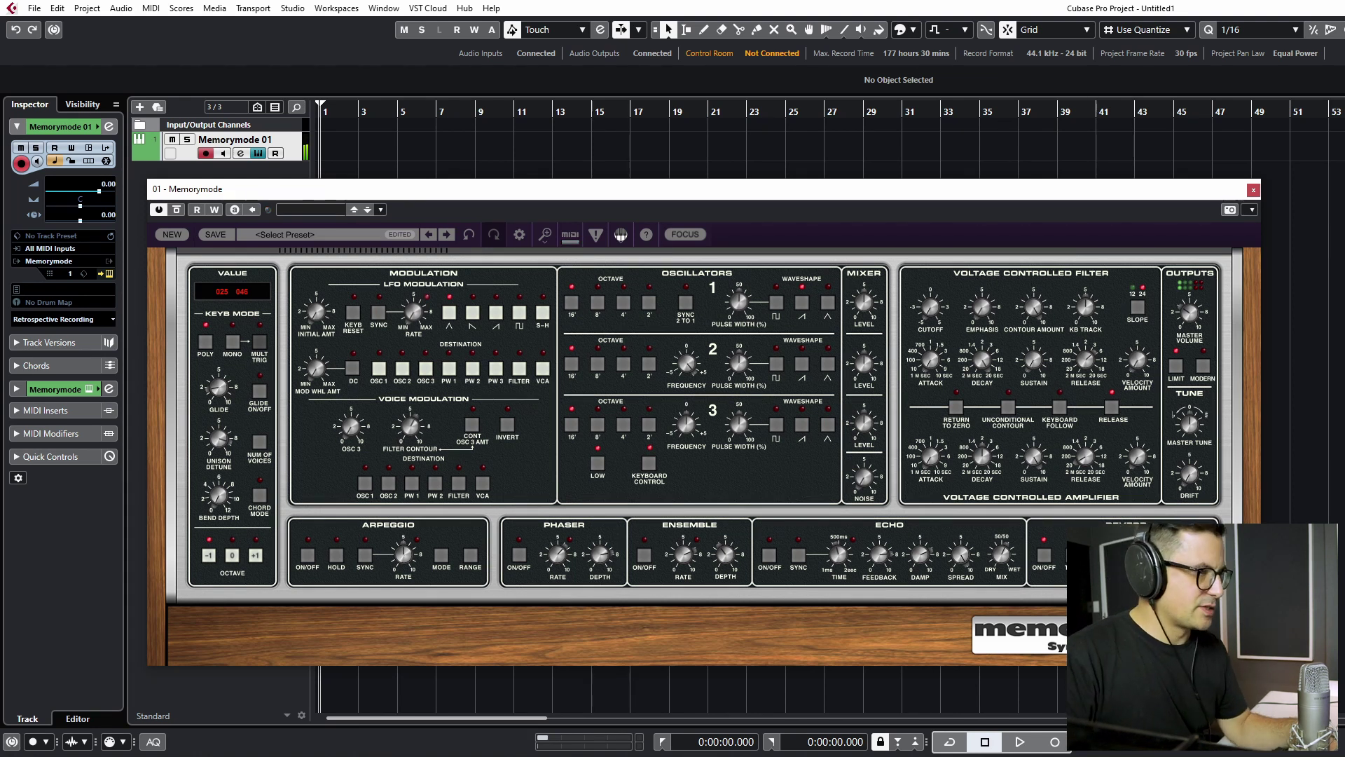
click(1058, 540)
click(1024, 533)
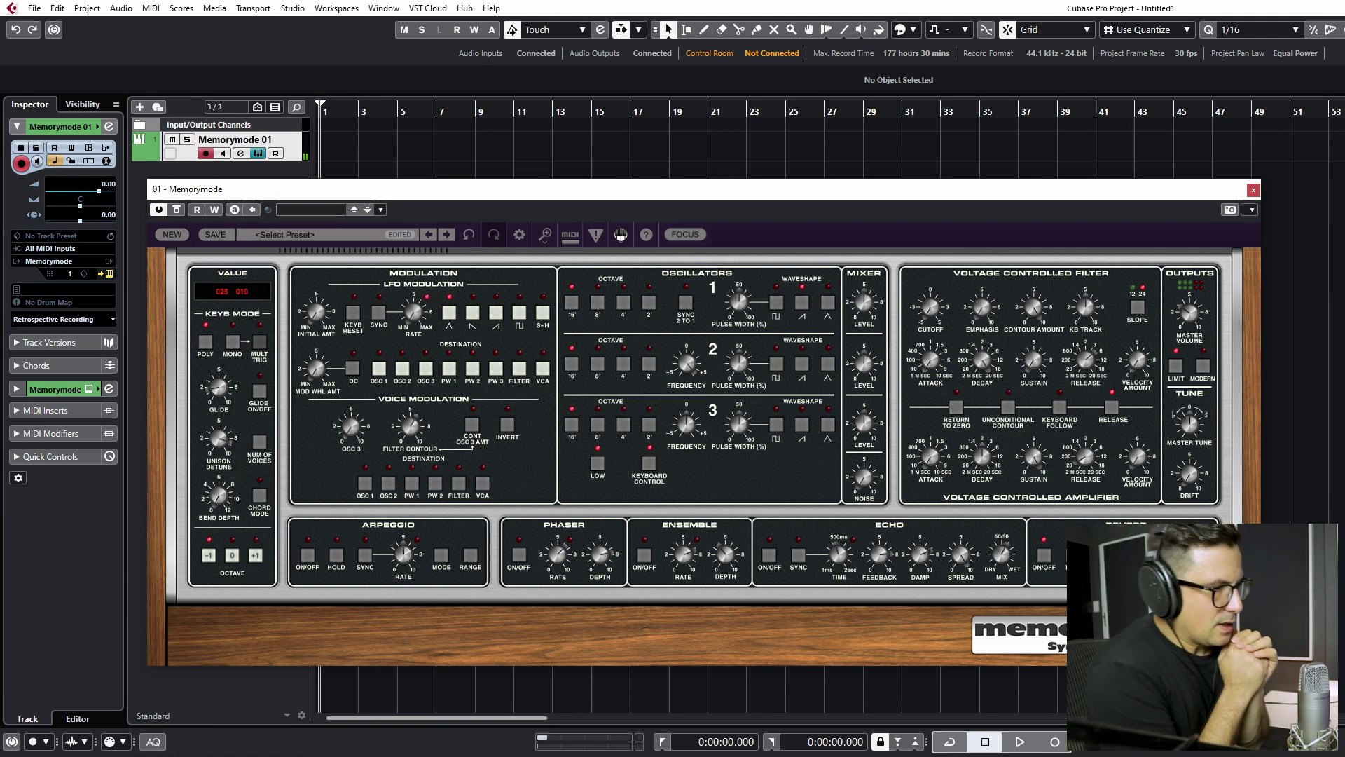
click(1050, 559)
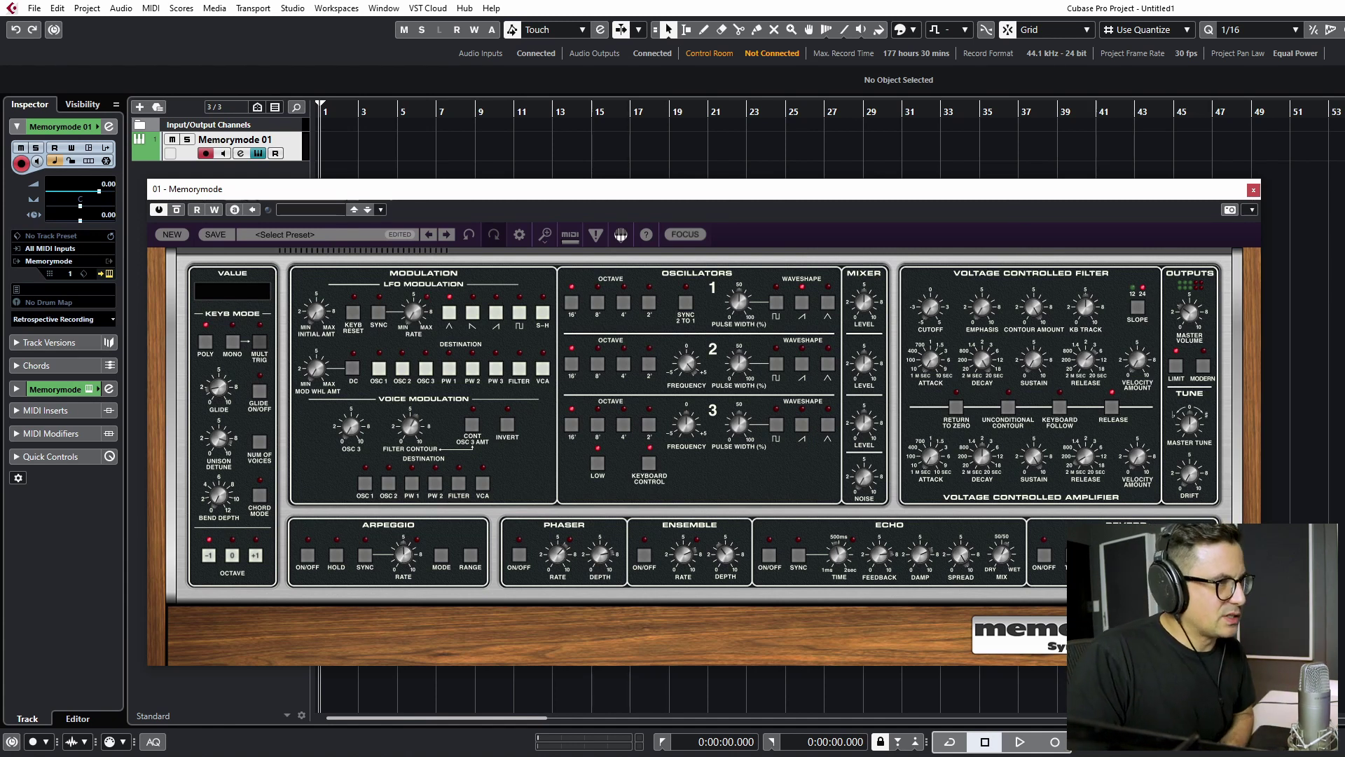
Step: Toggle the output limiter off and on, leaving it on in vintage mode
click(1204, 367)
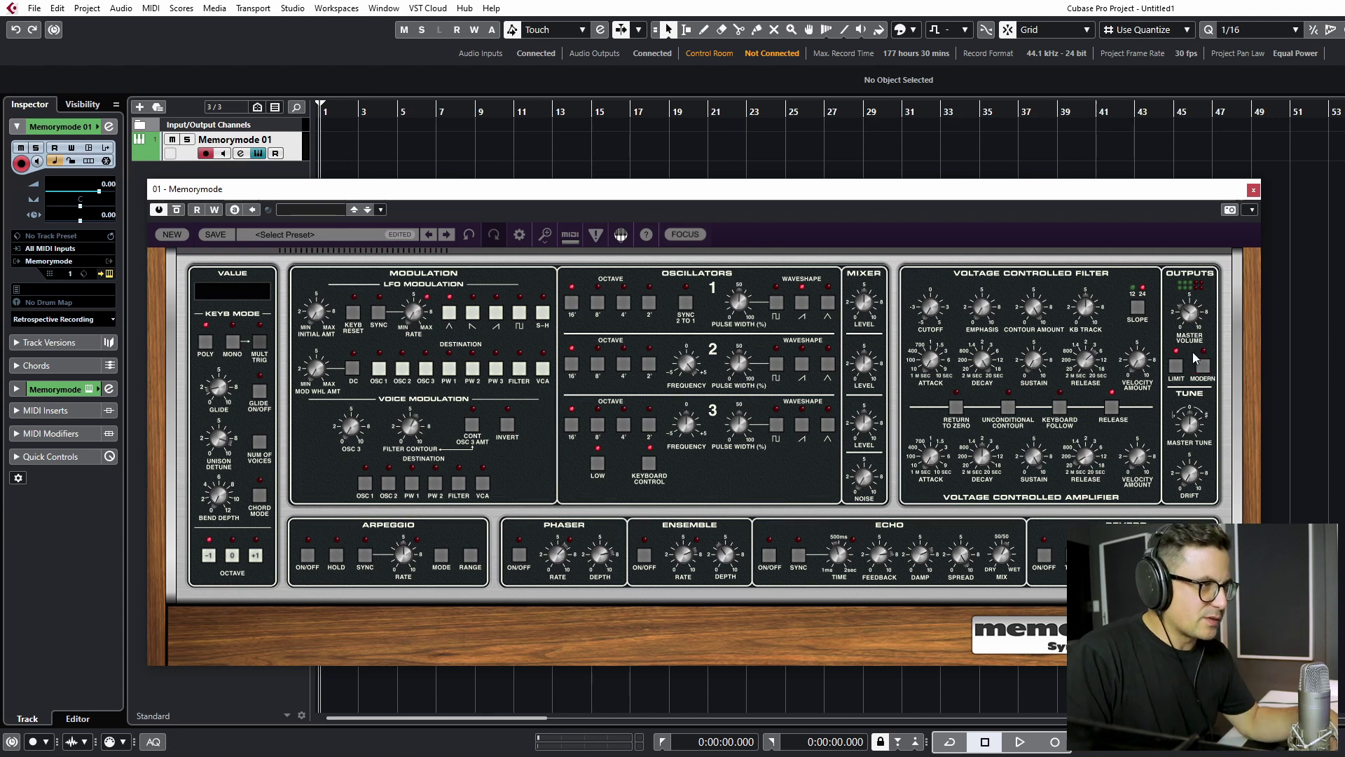
click(1177, 371)
click(1177, 375)
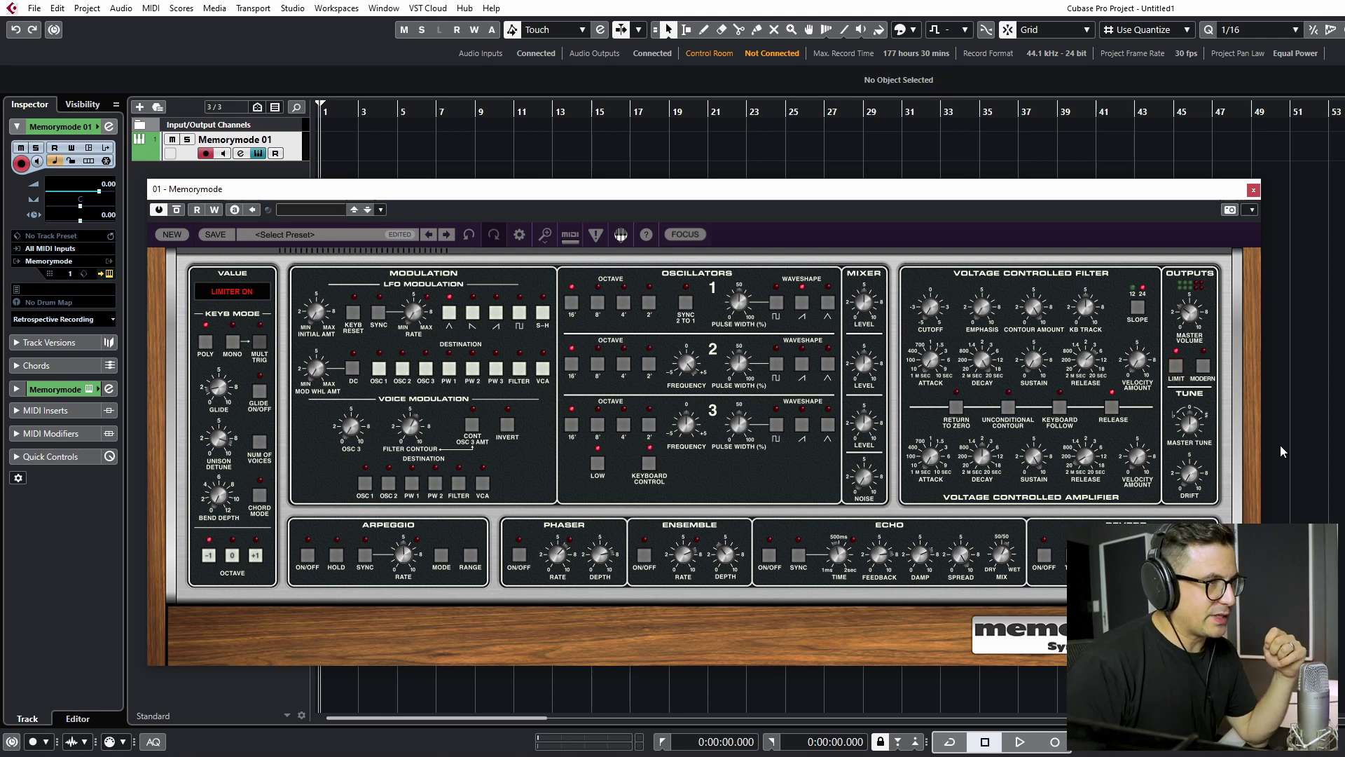
click(1209, 379)
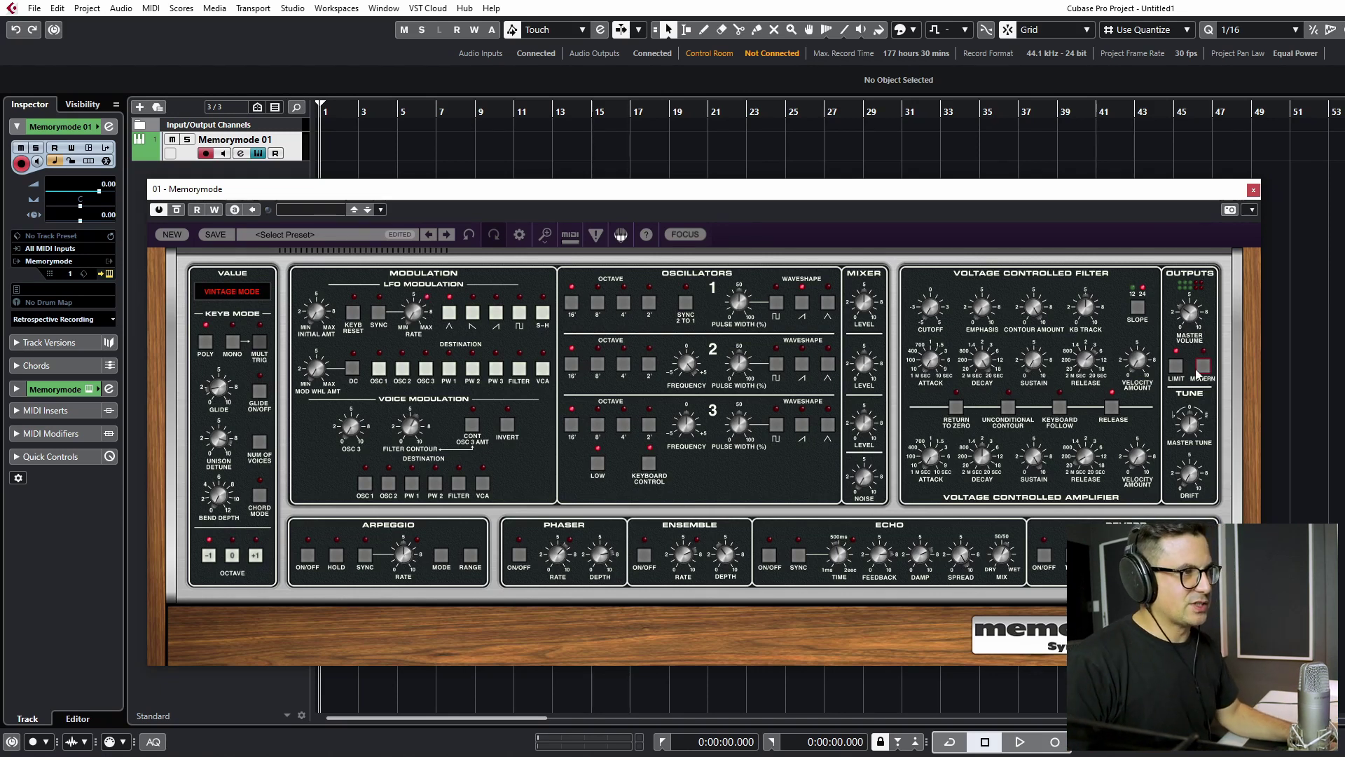
click(1176, 365)
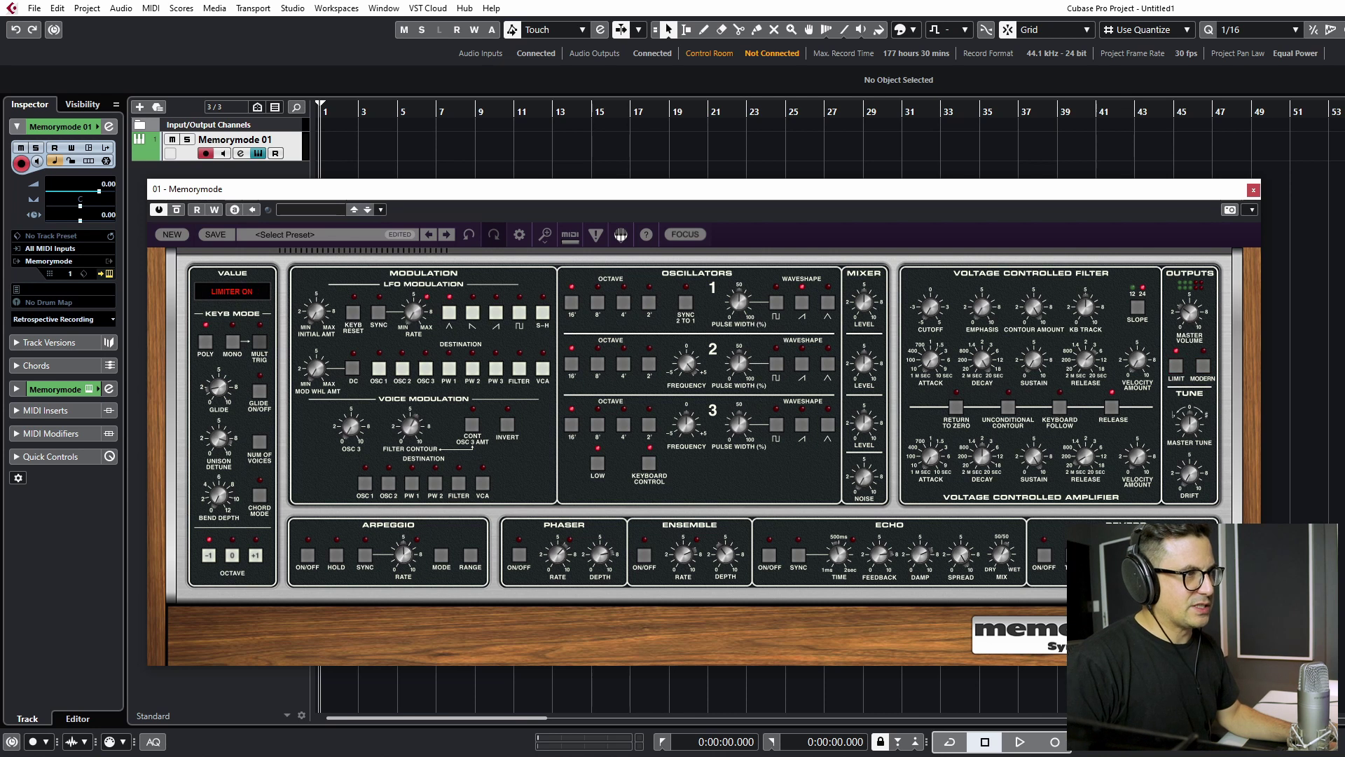
Step: Compare the sound in modern mode and vintage mode, and leave the output in vintage mode
click(1202, 366)
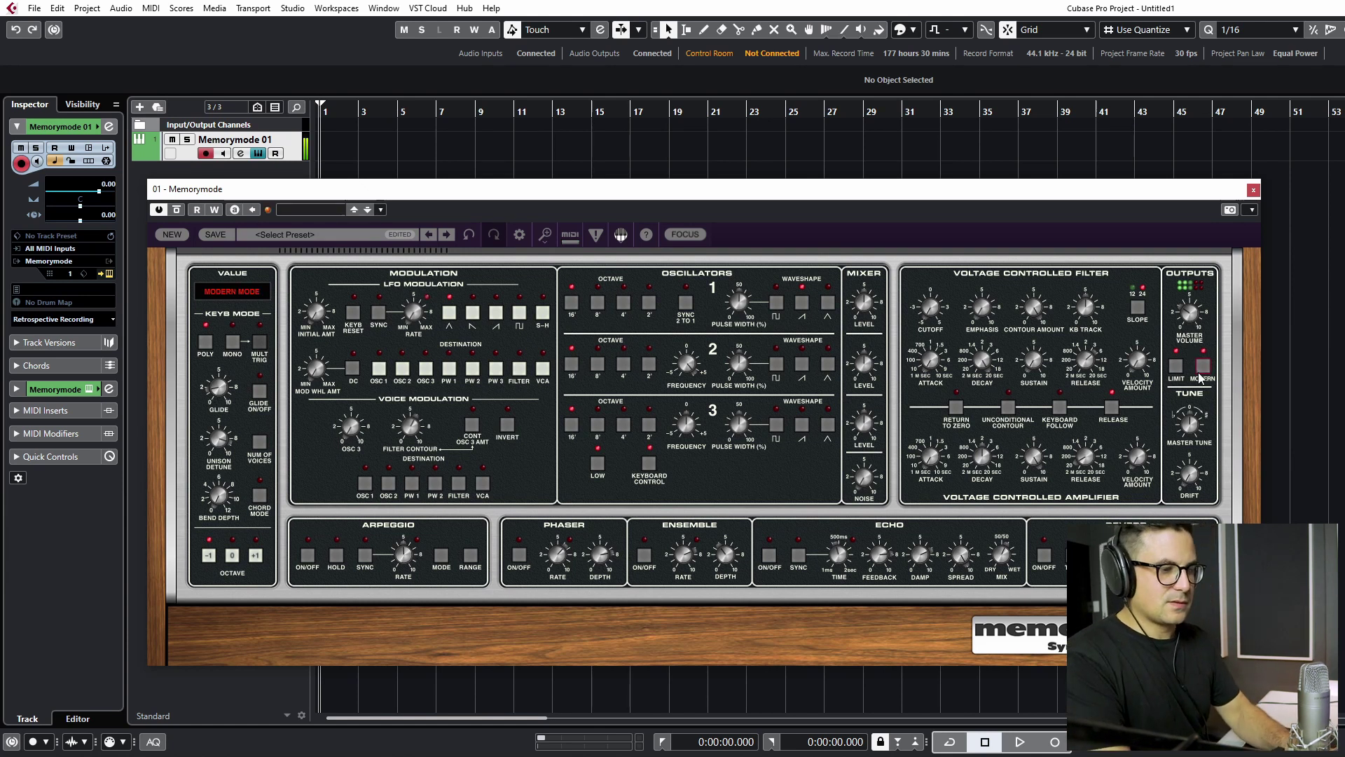
click(1200, 376)
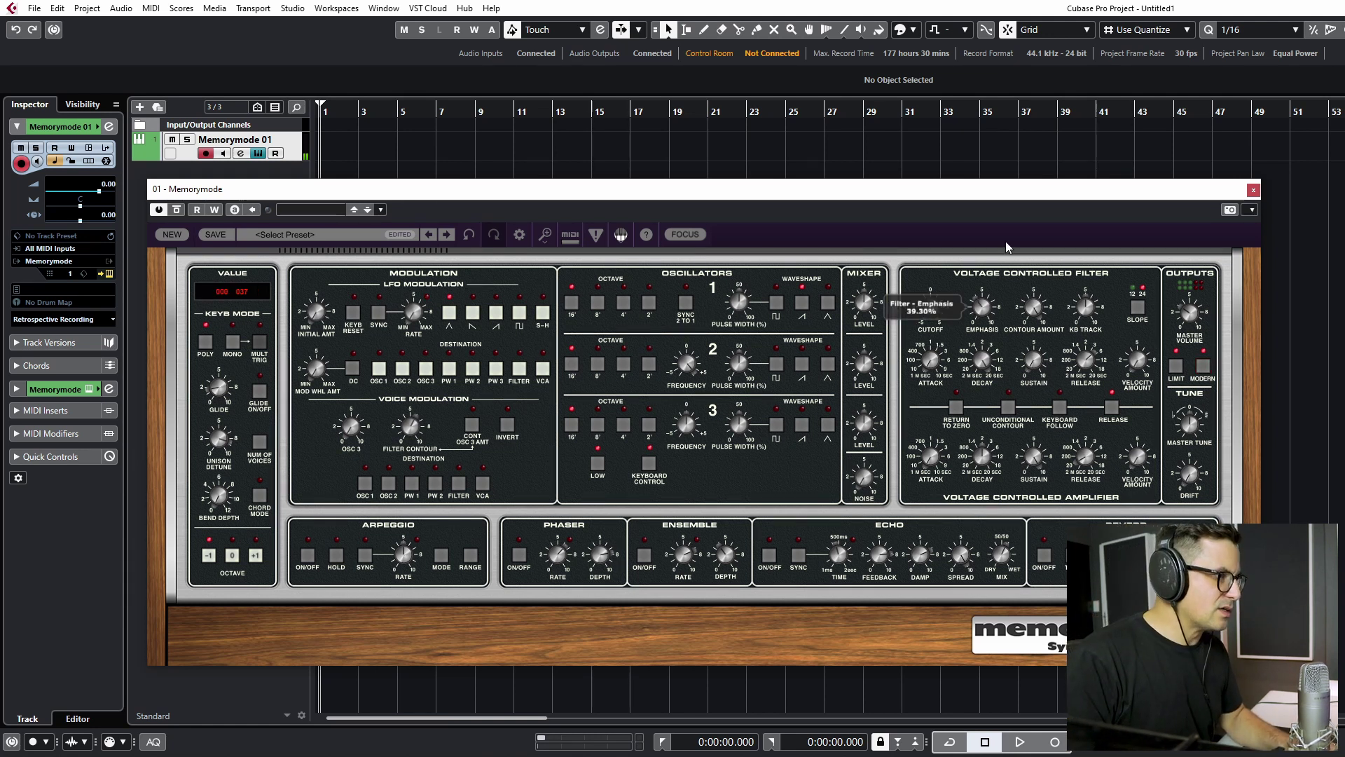
click(1199, 370)
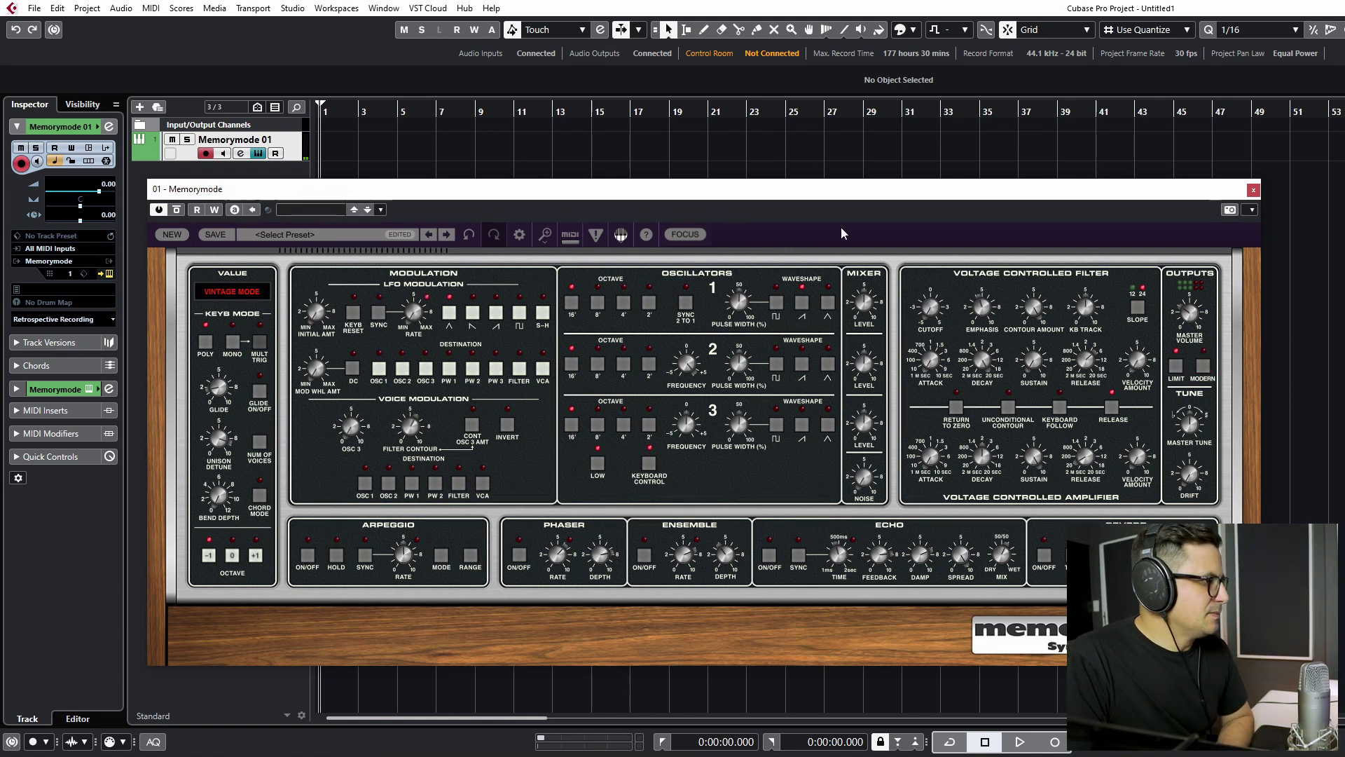
Step: Magnify the synthesizer panel with Focus, look over its controls, and reset the view to normal size
click(687, 234)
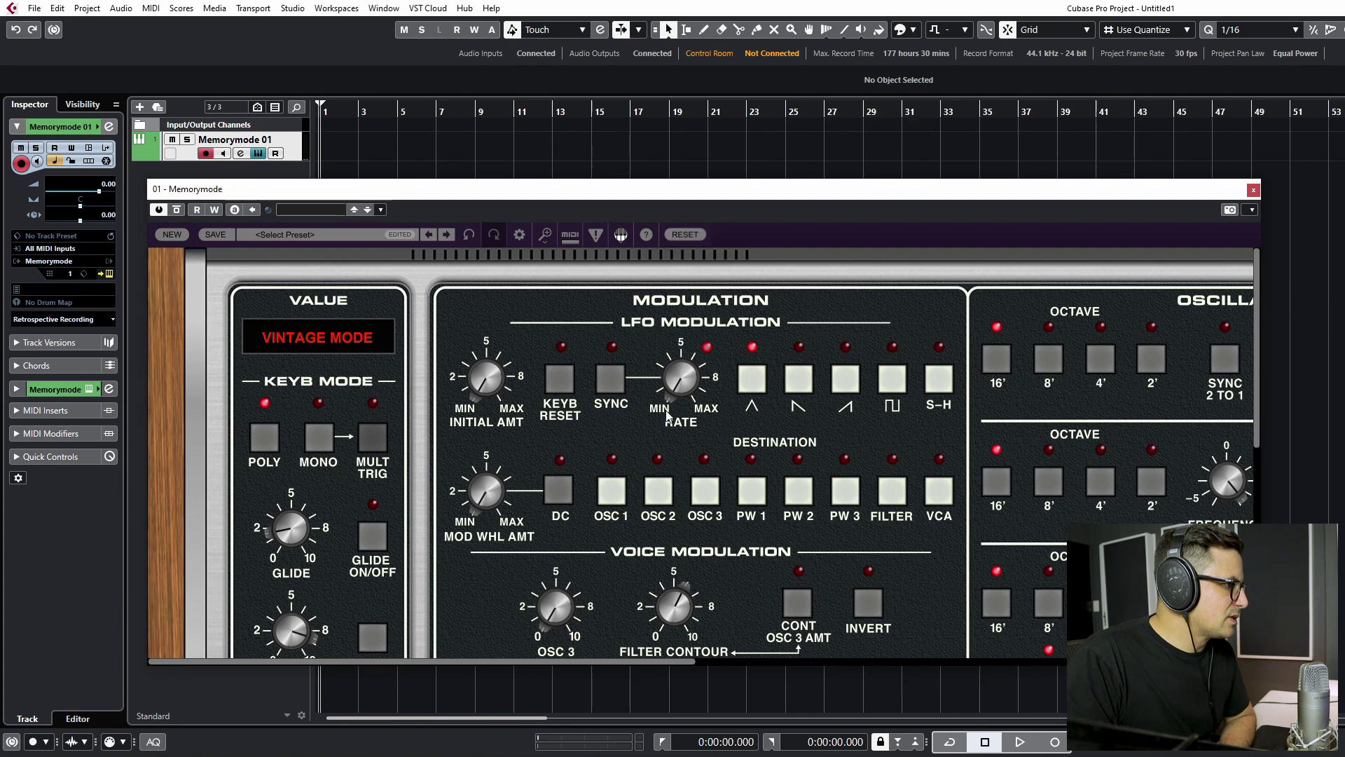
scroll(840, 464, down, 6)
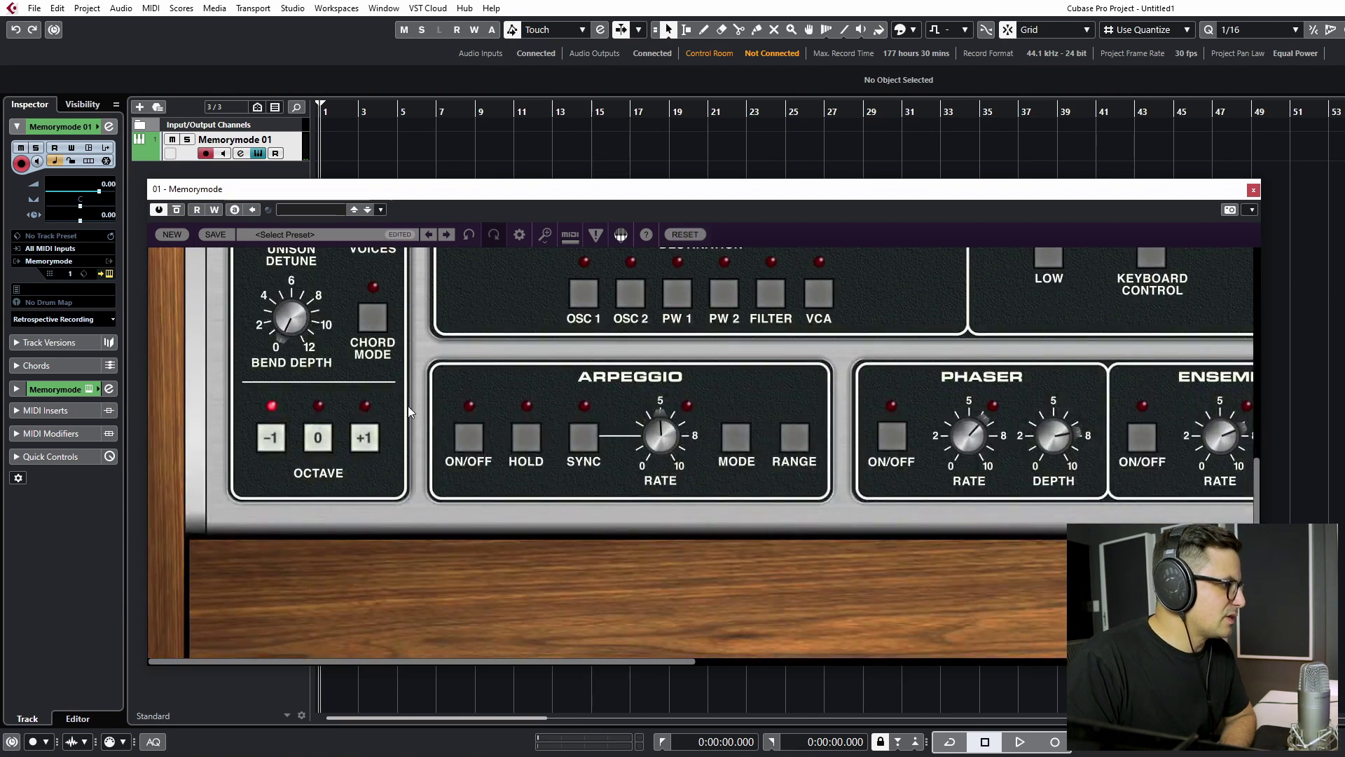
scroll(504, 358, up, 6)
click(685, 234)
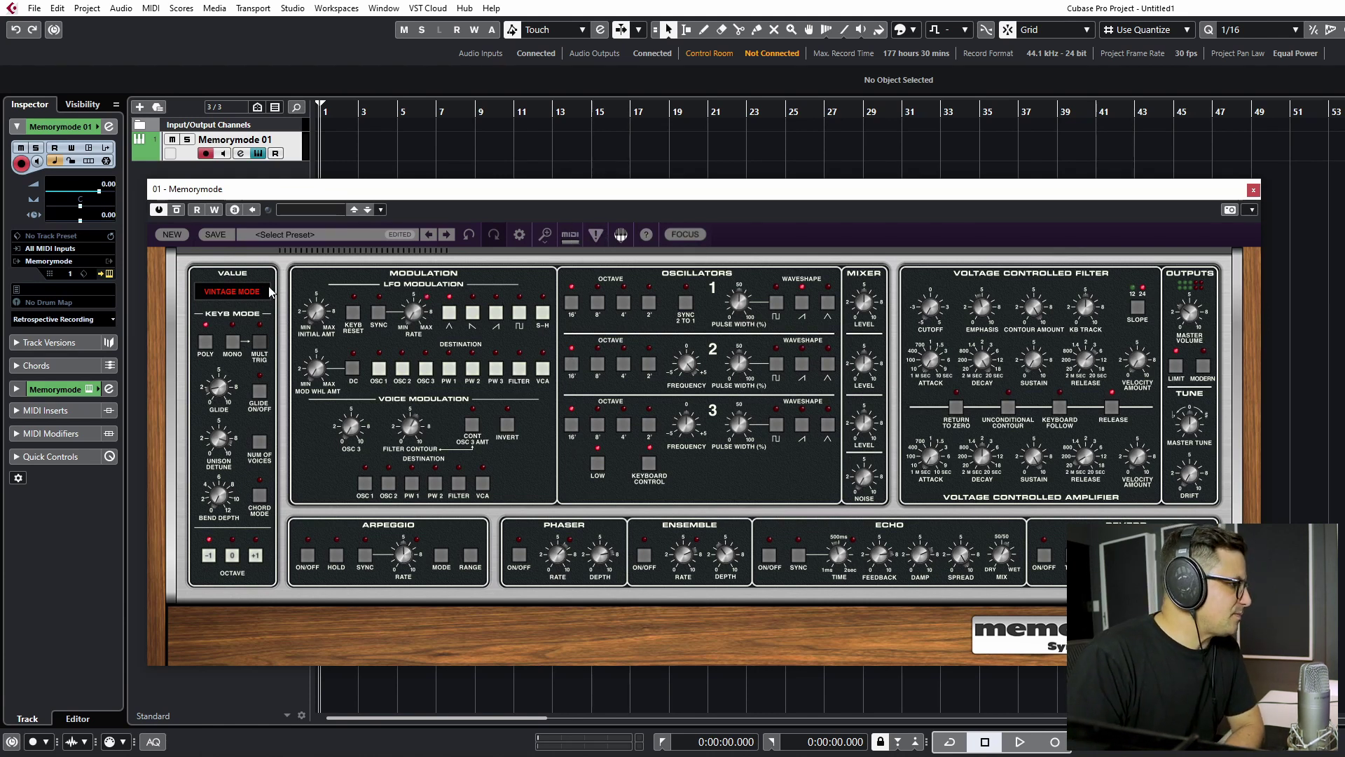
Step: Try the White interface theme in the settings and switch the theme back to Classic
click(519, 234)
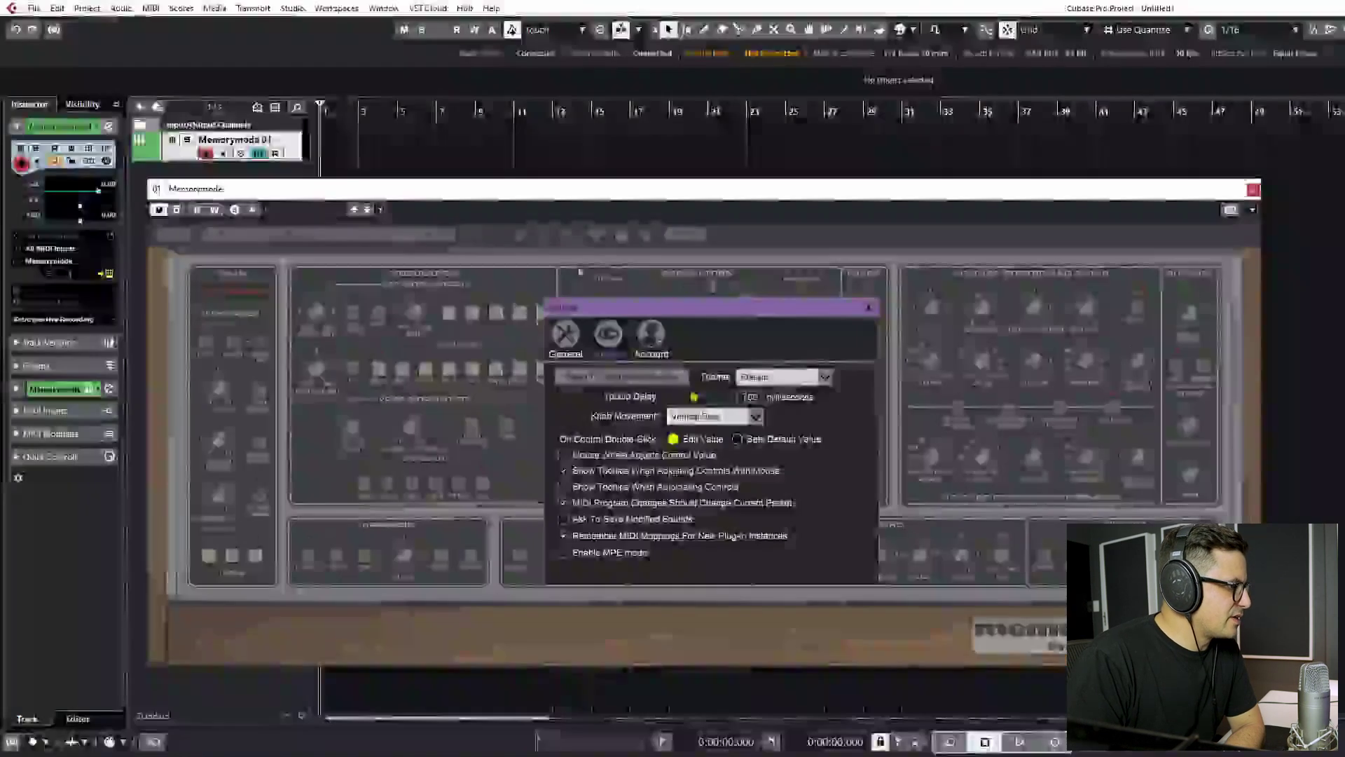
click(811, 379)
click(771, 406)
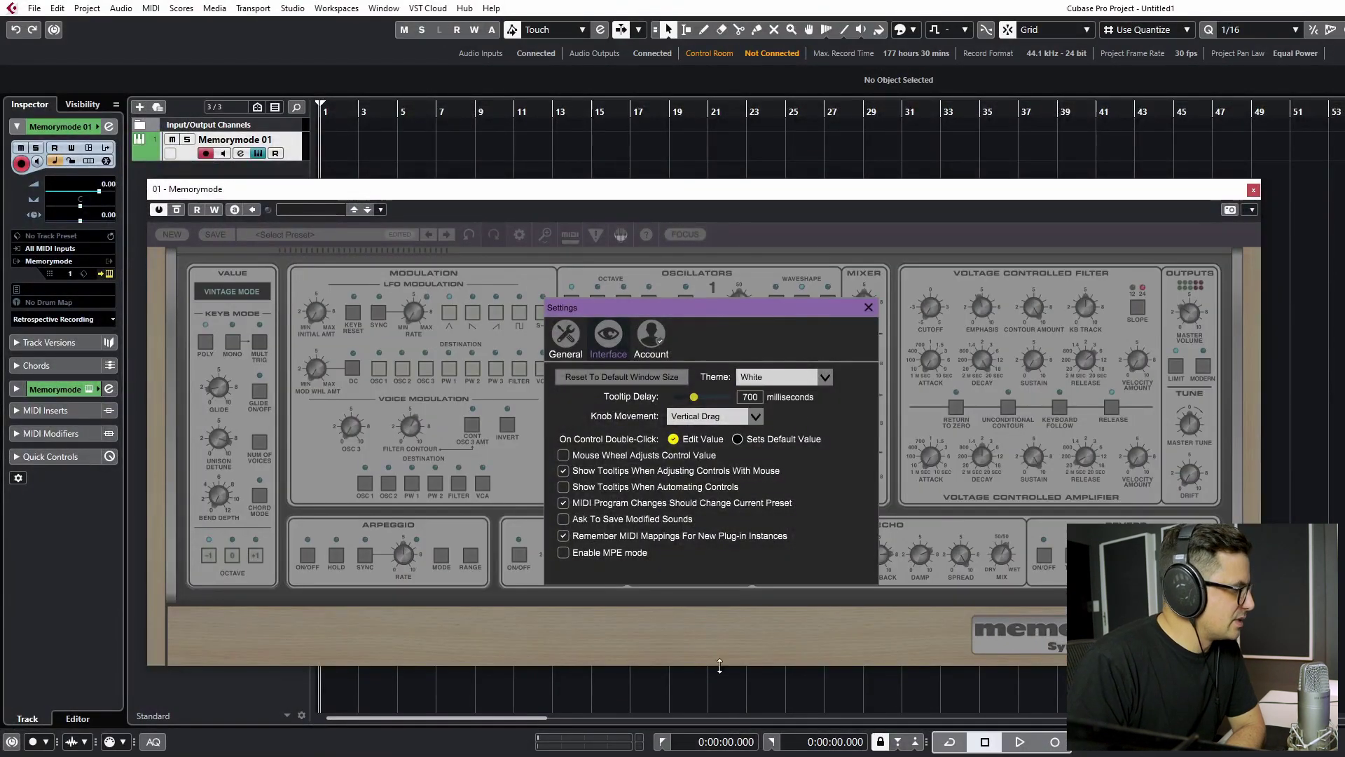
click(868, 308)
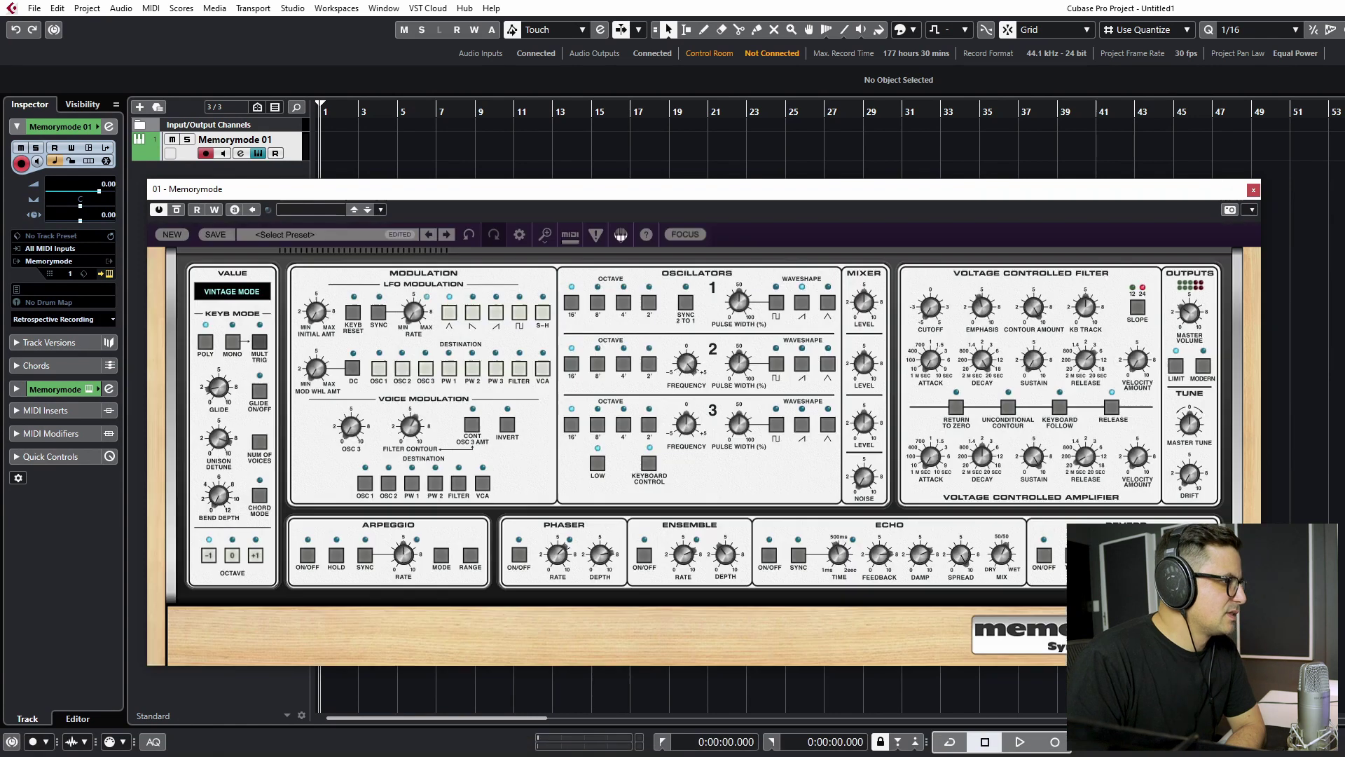
click(519, 234)
click(825, 377)
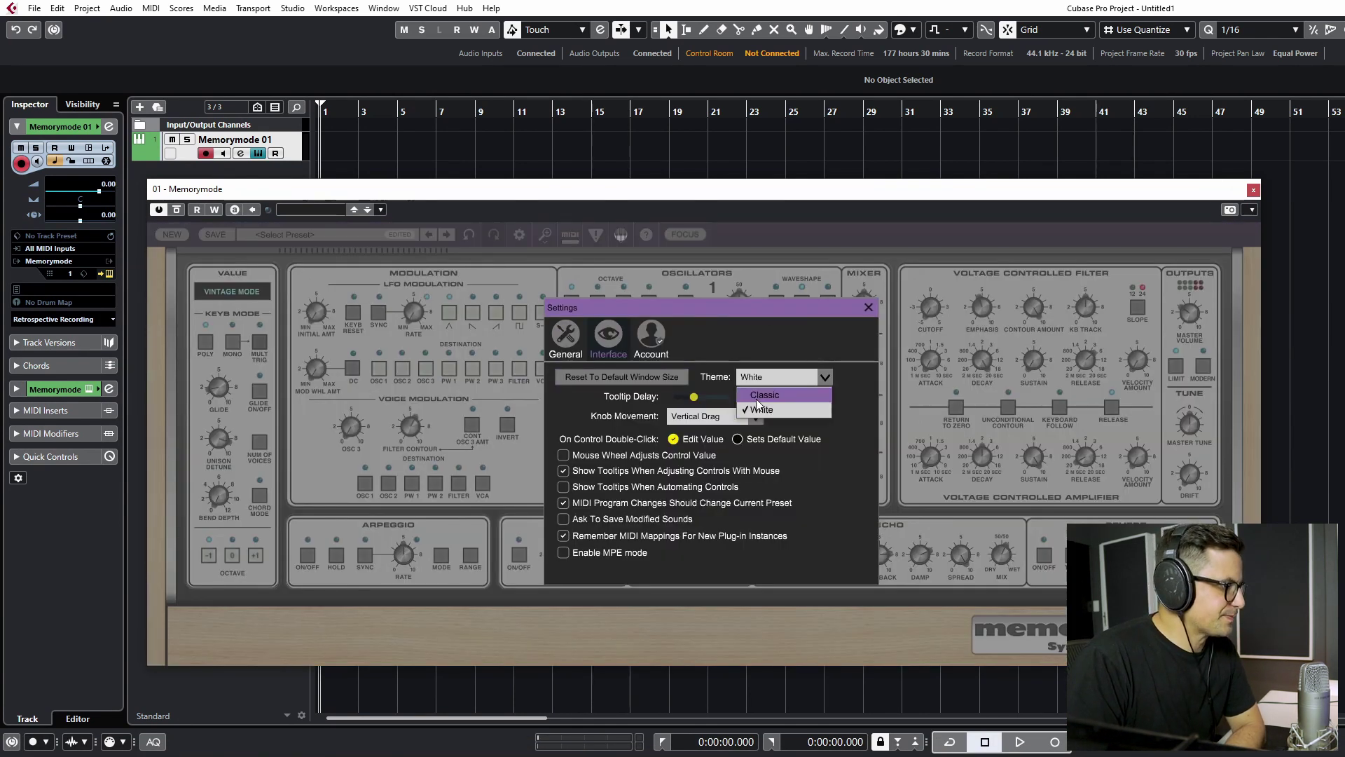
click(813, 397)
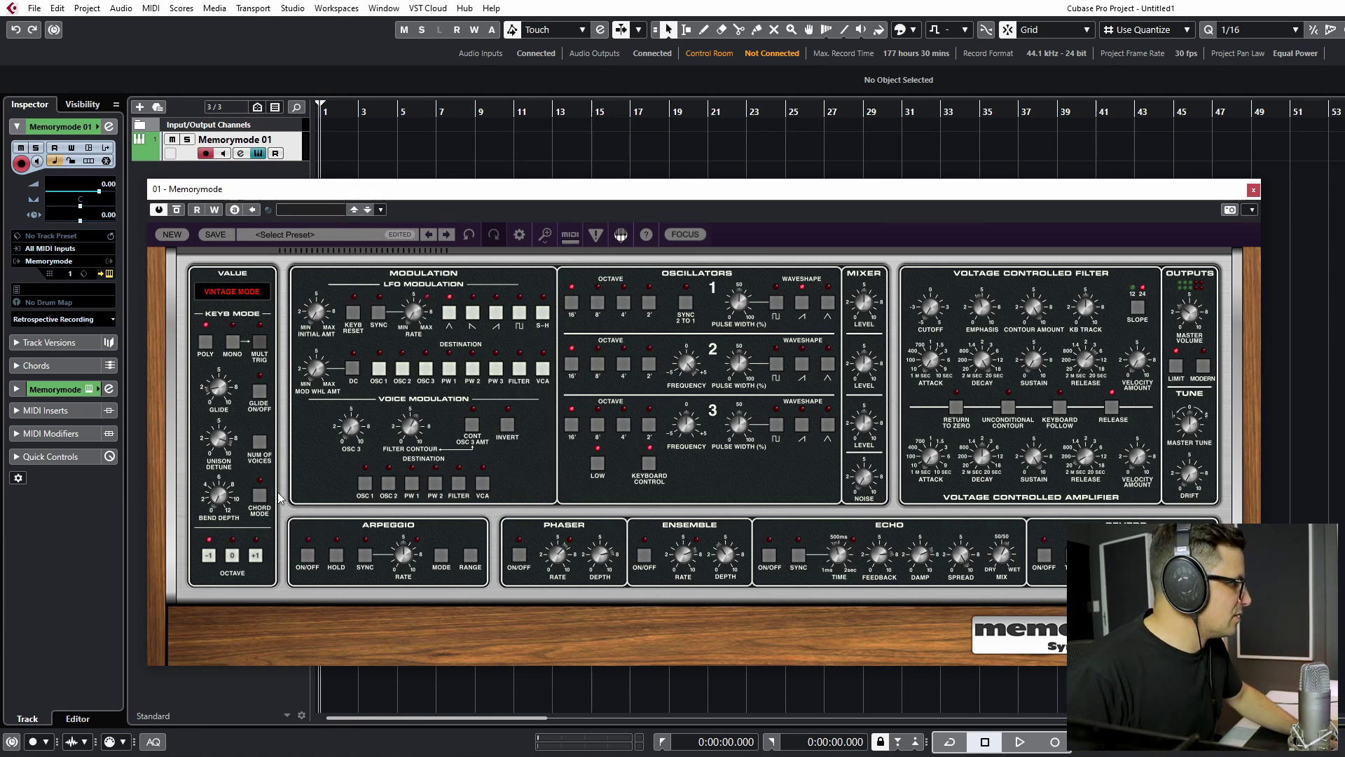
Step: Start a new blank preset, choose the pulse waveshape for oscillator 1 and adjust its pulse width
click(170, 235)
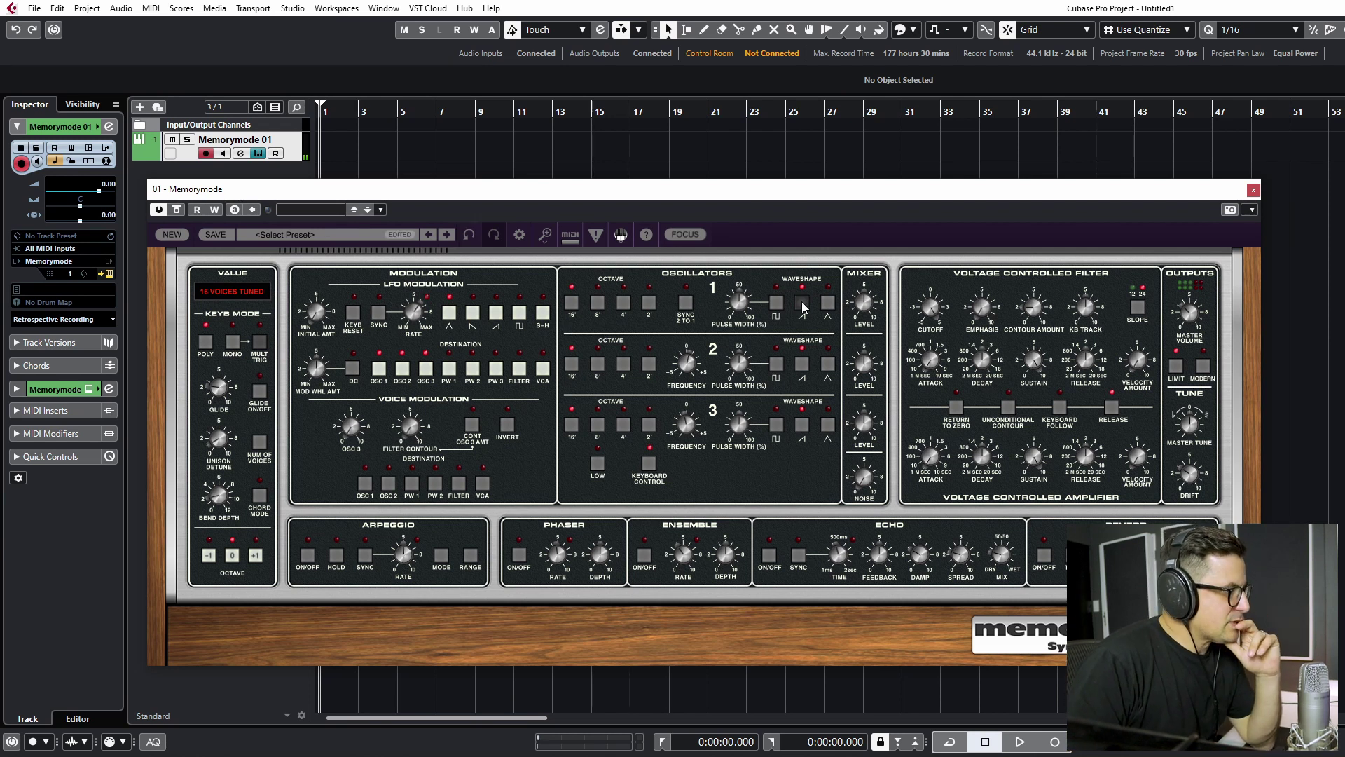
click(776, 302)
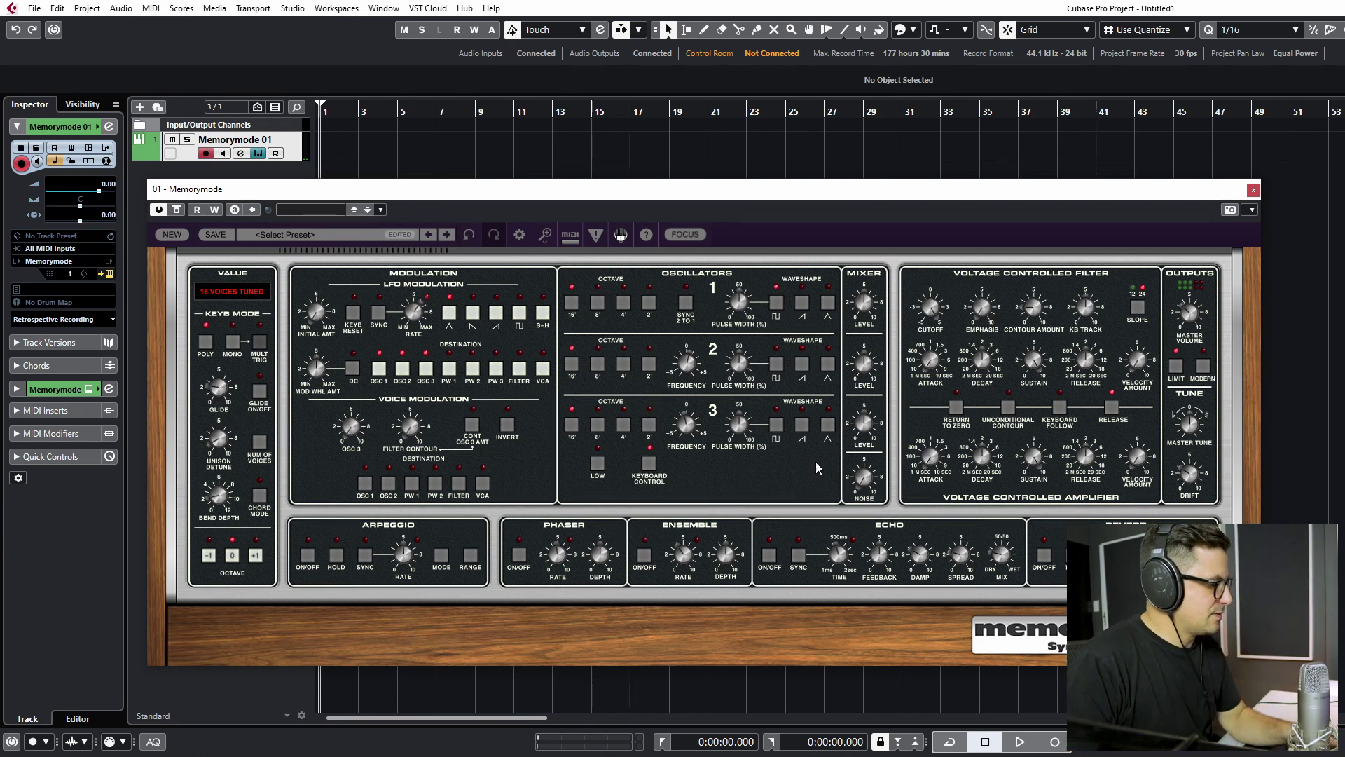
mouse_move(752, 299)
drag(752, 300, 762, 279)
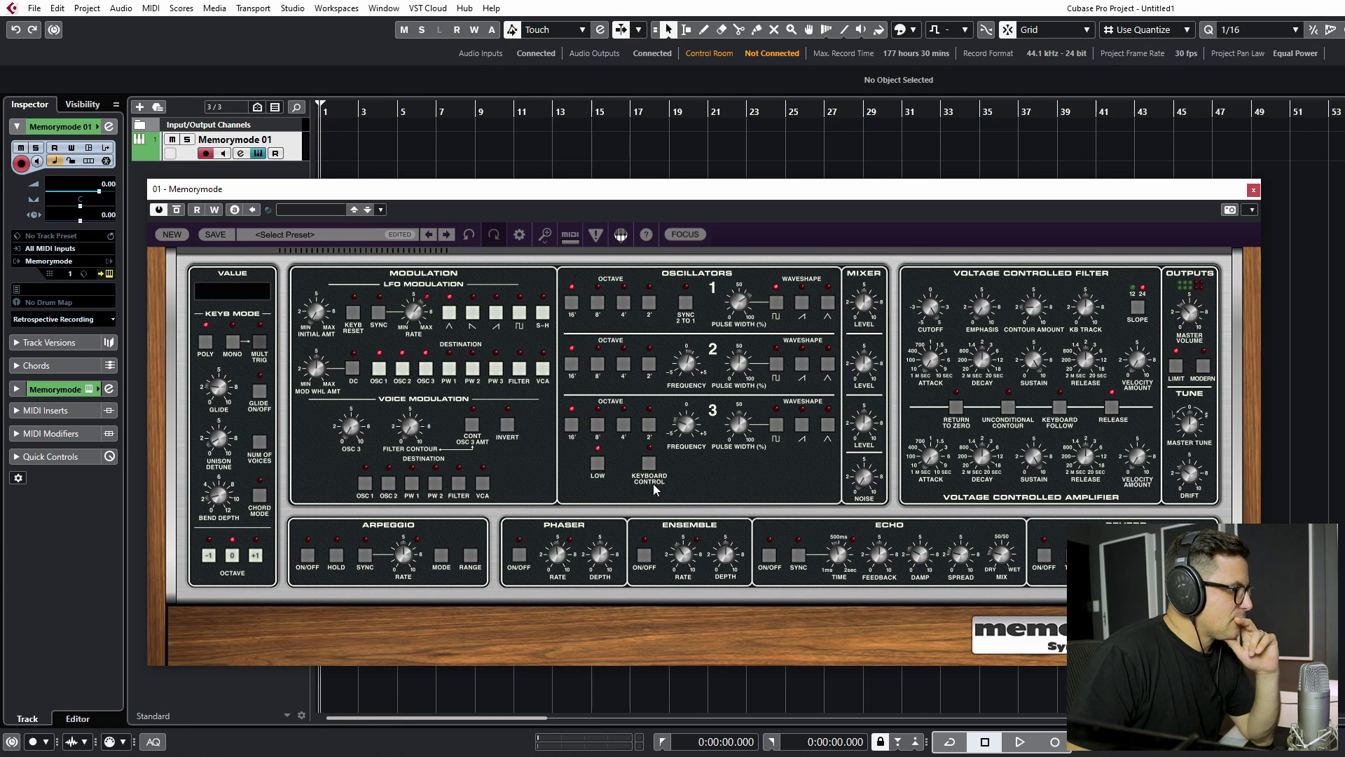
Step: Switch off oscillator 3's keyboard control and route voice modulation to PW 1 with the Osc 3 amount at about 38
click(656, 469)
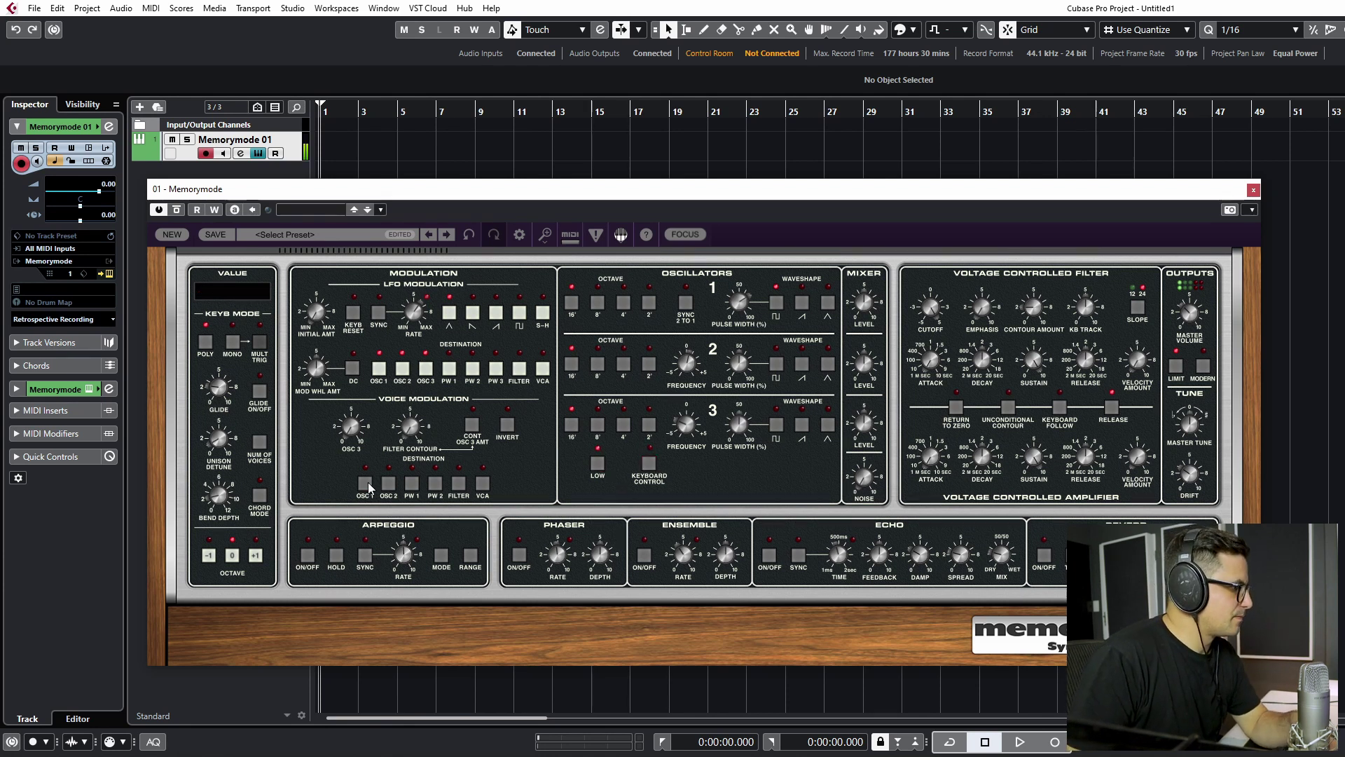
click(412, 484)
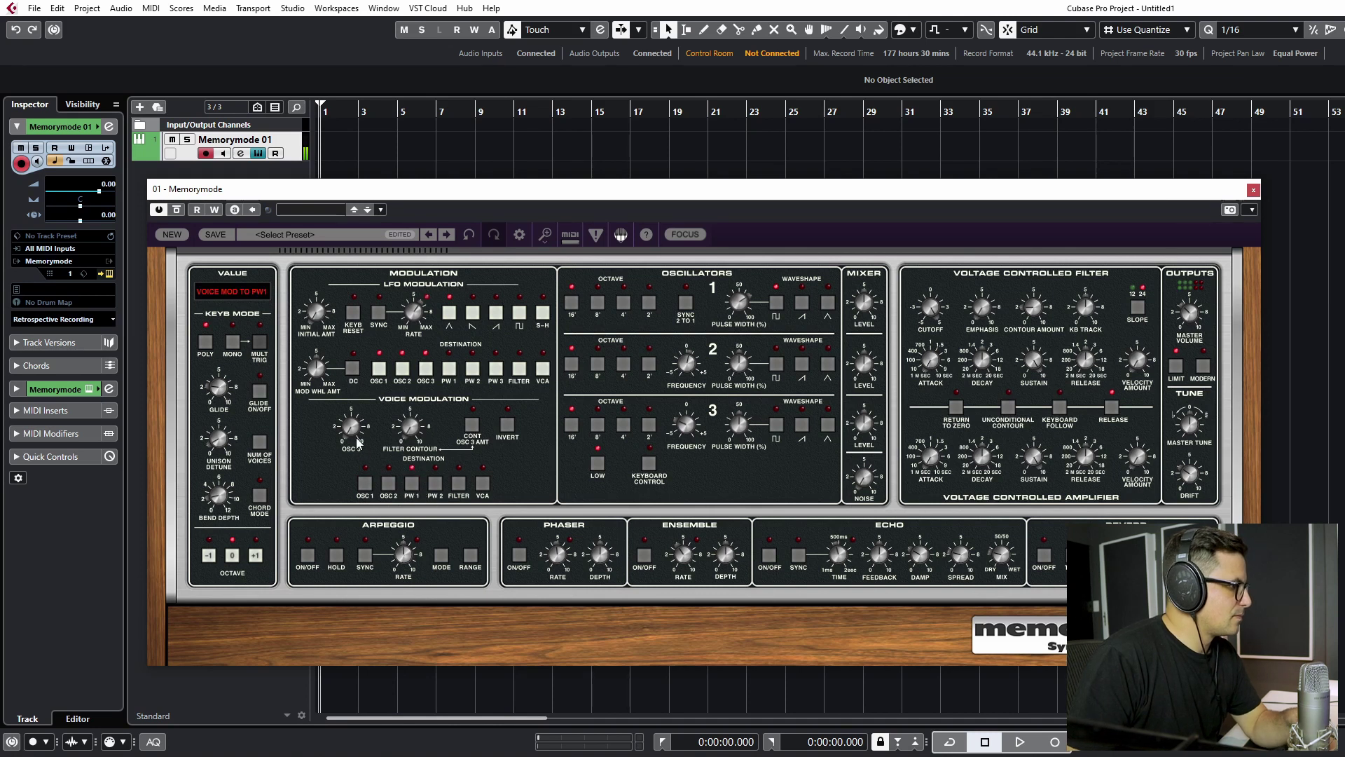
drag(351, 431, 366, 370)
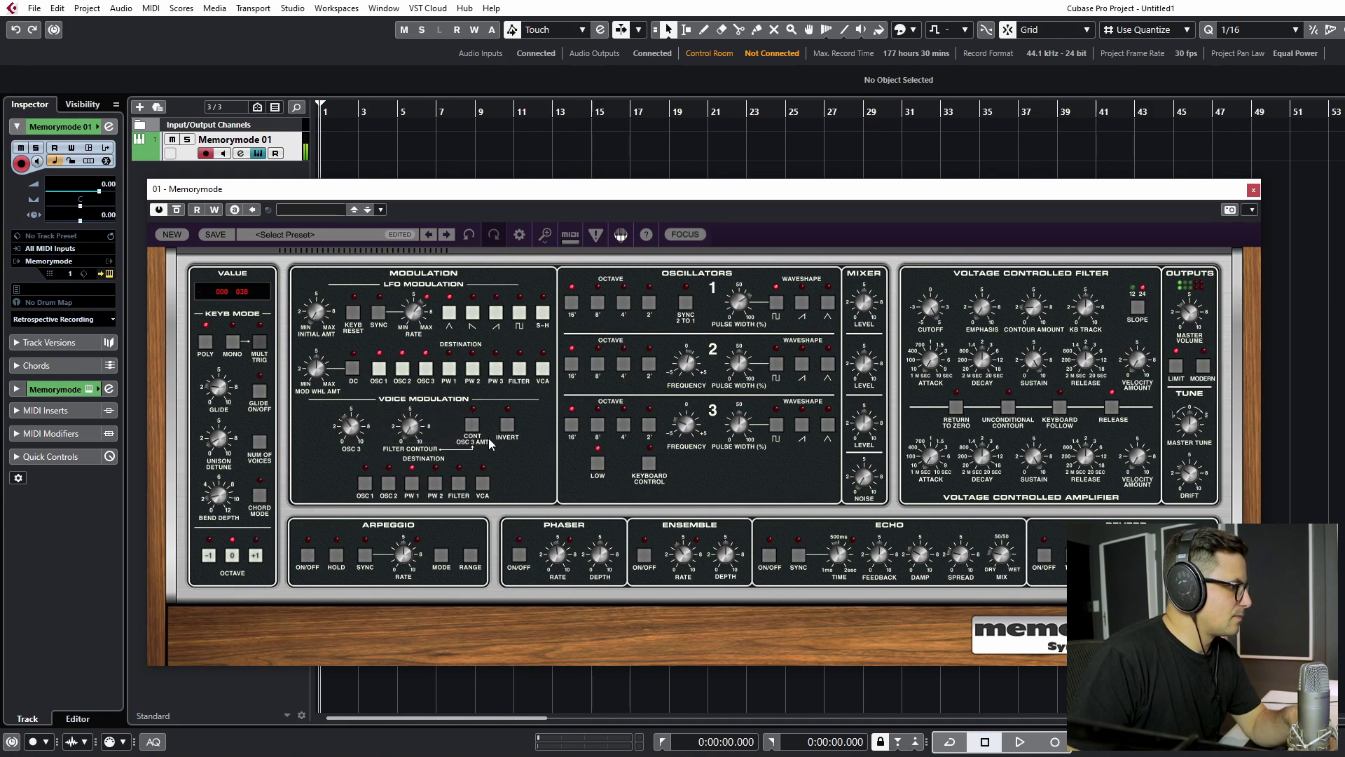
Step: Adjust oscillator 3's frequency, select its triangle waveshape, and try higher octaves before setting it to 16'
drag(679, 421, 680, 411)
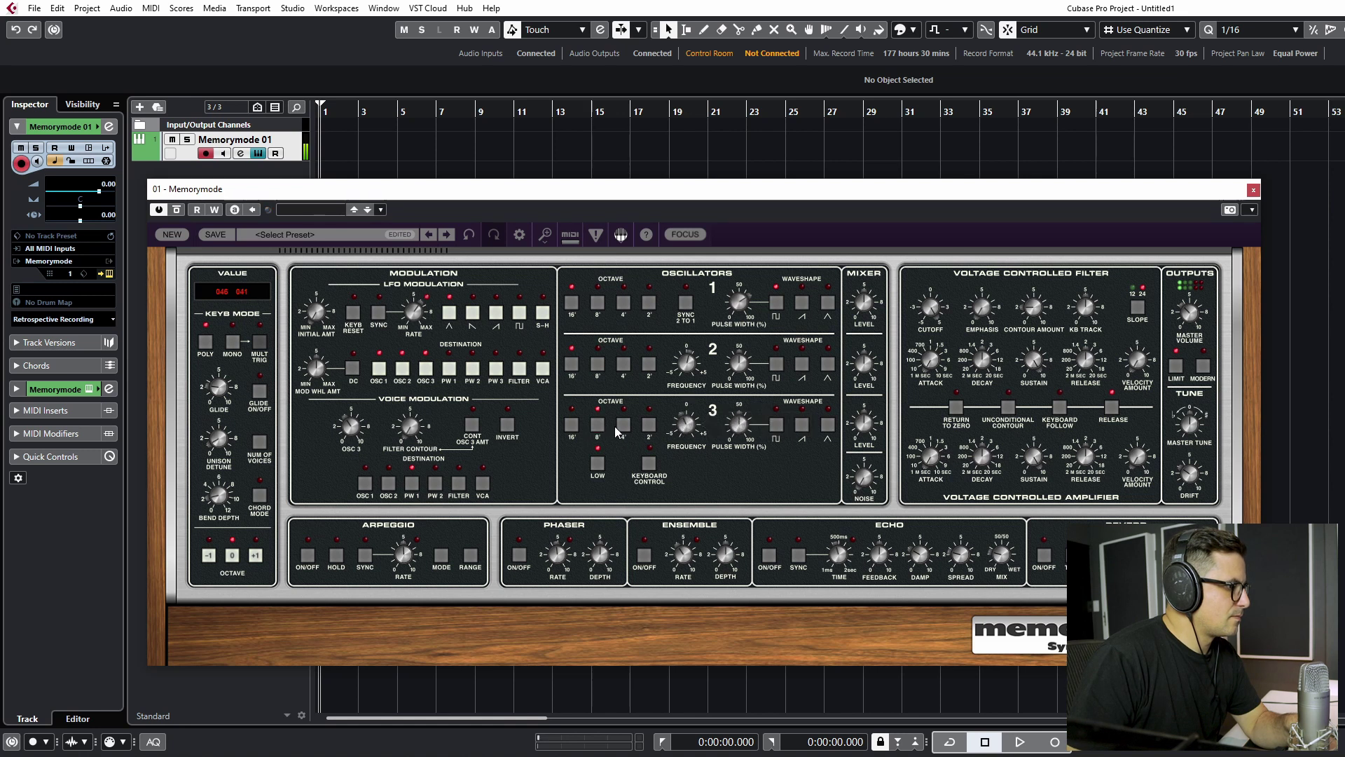
click(648, 425)
click(828, 425)
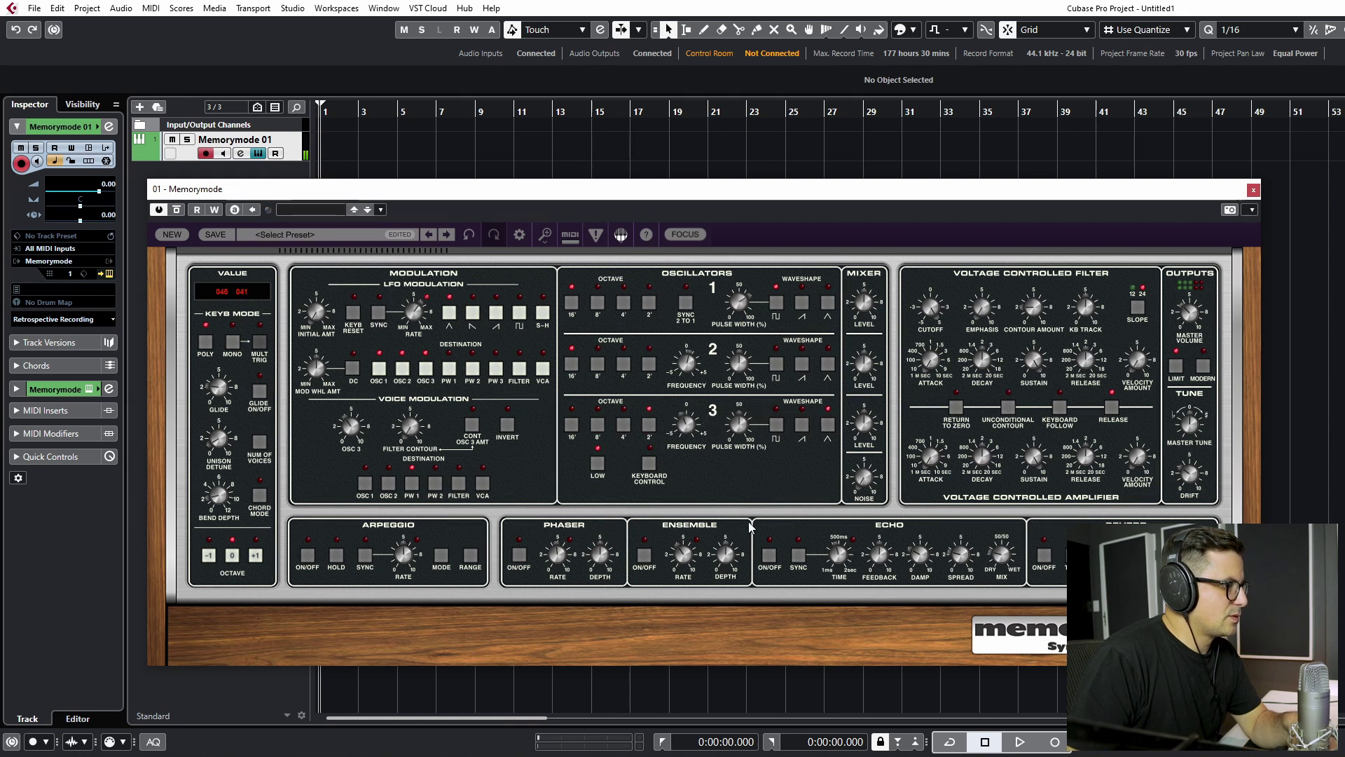
click(572, 425)
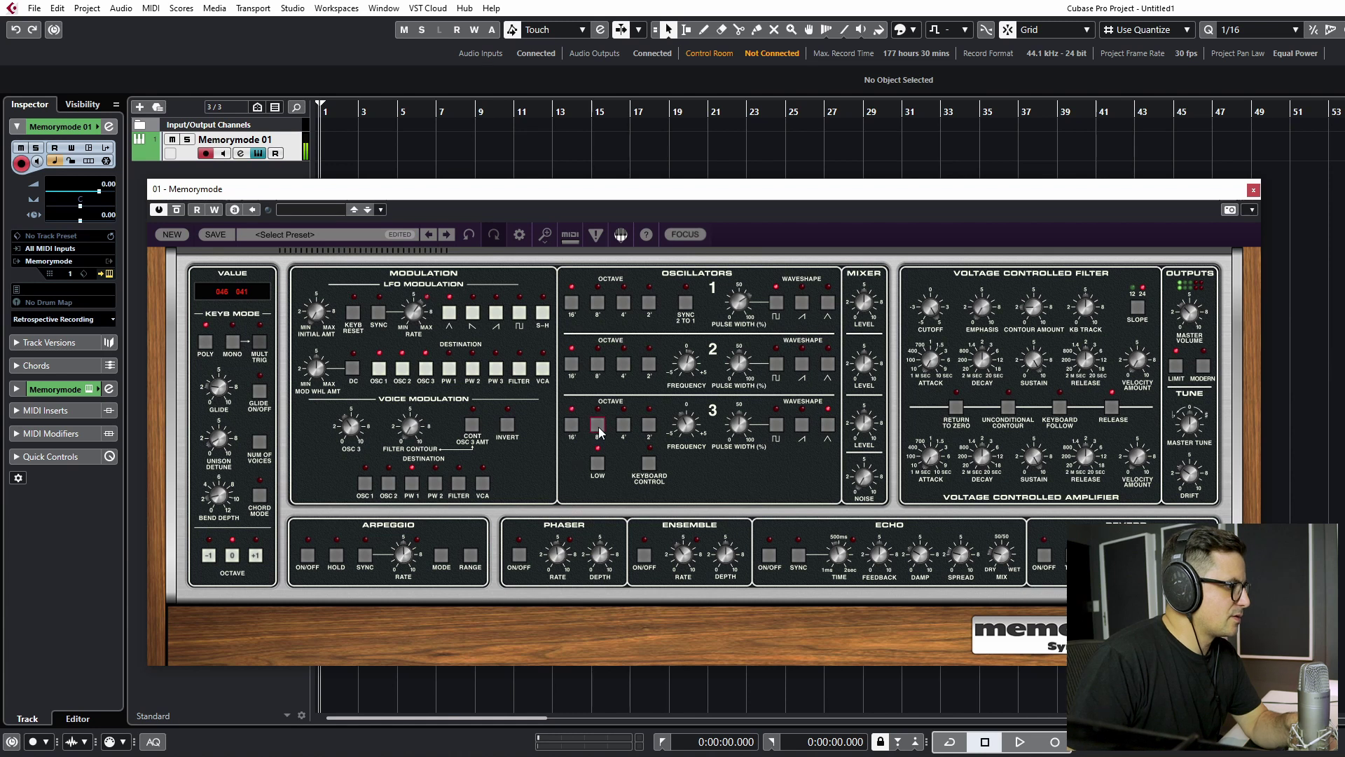
Step: Try oscillator 3's octaves up to 2', toggle its keyboard control and adjust its frequency
click(598, 424)
click(623, 425)
click(649, 425)
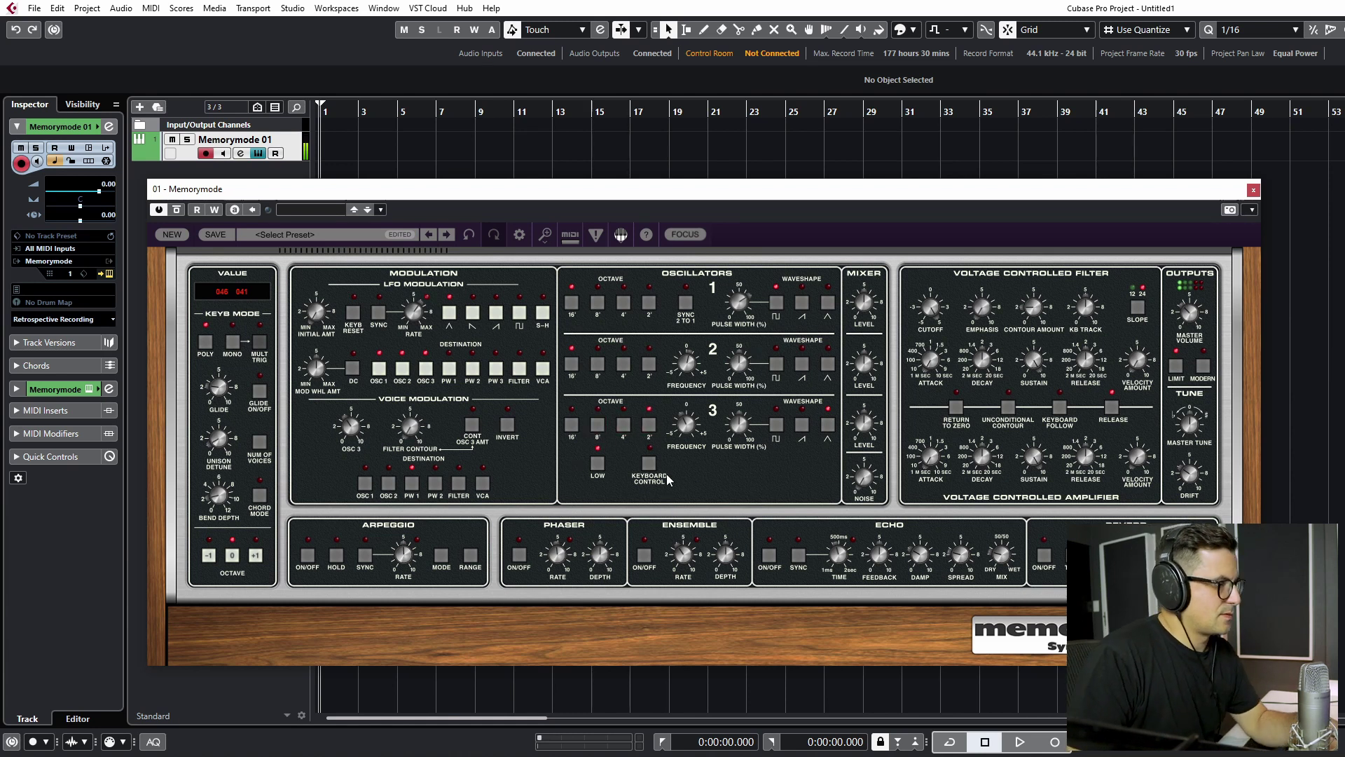
click(650, 464)
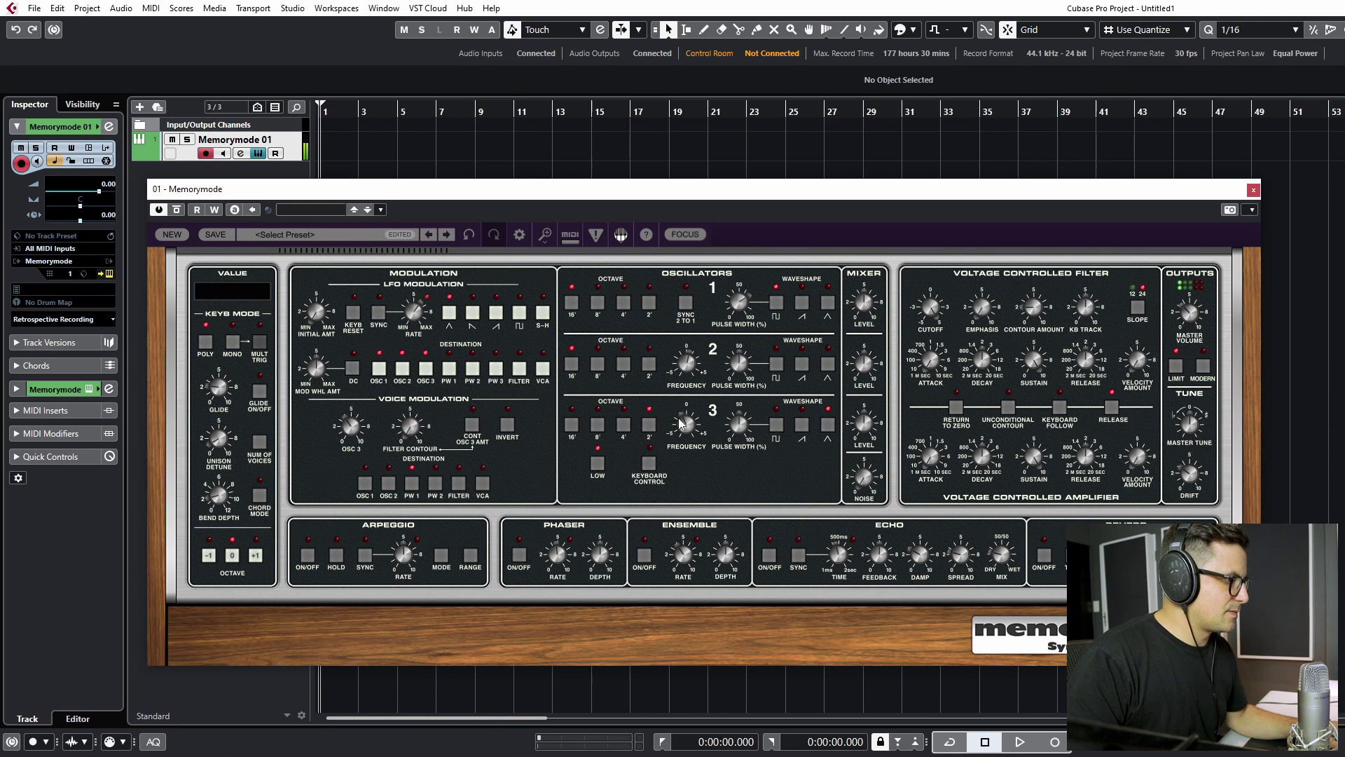
drag(679, 433, 691, 459)
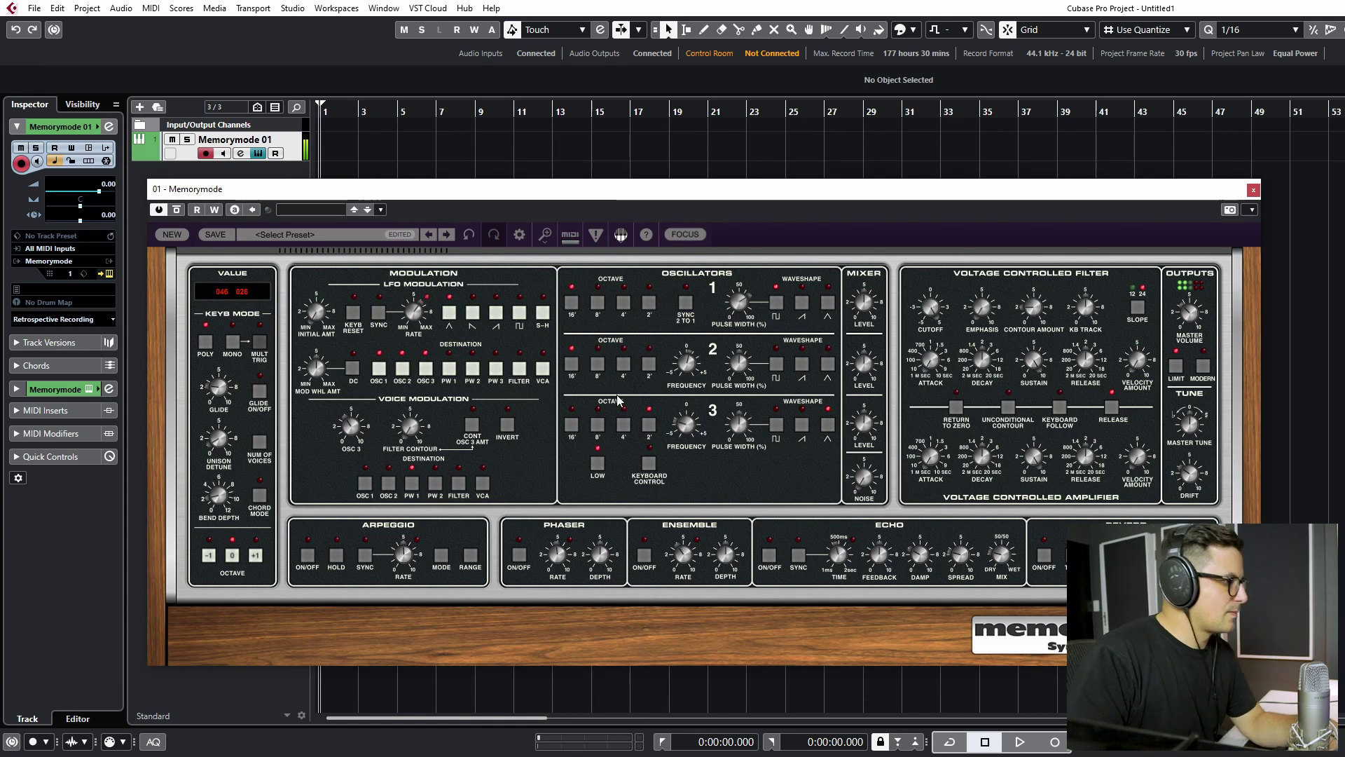
Step: Adjust the attack and release times of the voltage controlled amplifier's envelope
mouse_move(936, 461)
mouse_down()
mouse_move(942, 429)
mouse_move(939, 482)
mouse_up()
drag(1090, 456, 1094, 445)
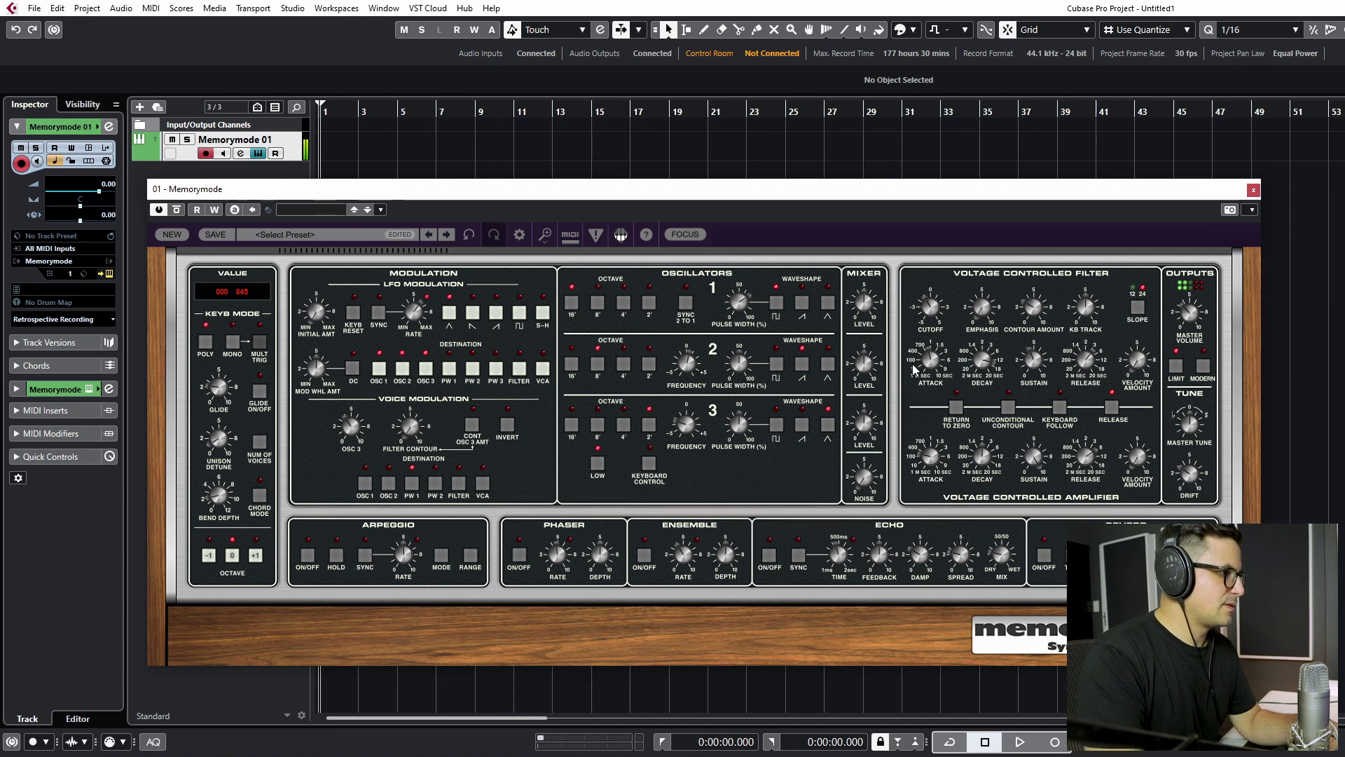
Step: Fine-tune oscillator 2's frequency and adjust oscillator 1's pulse width
mouse_move(693, 364)
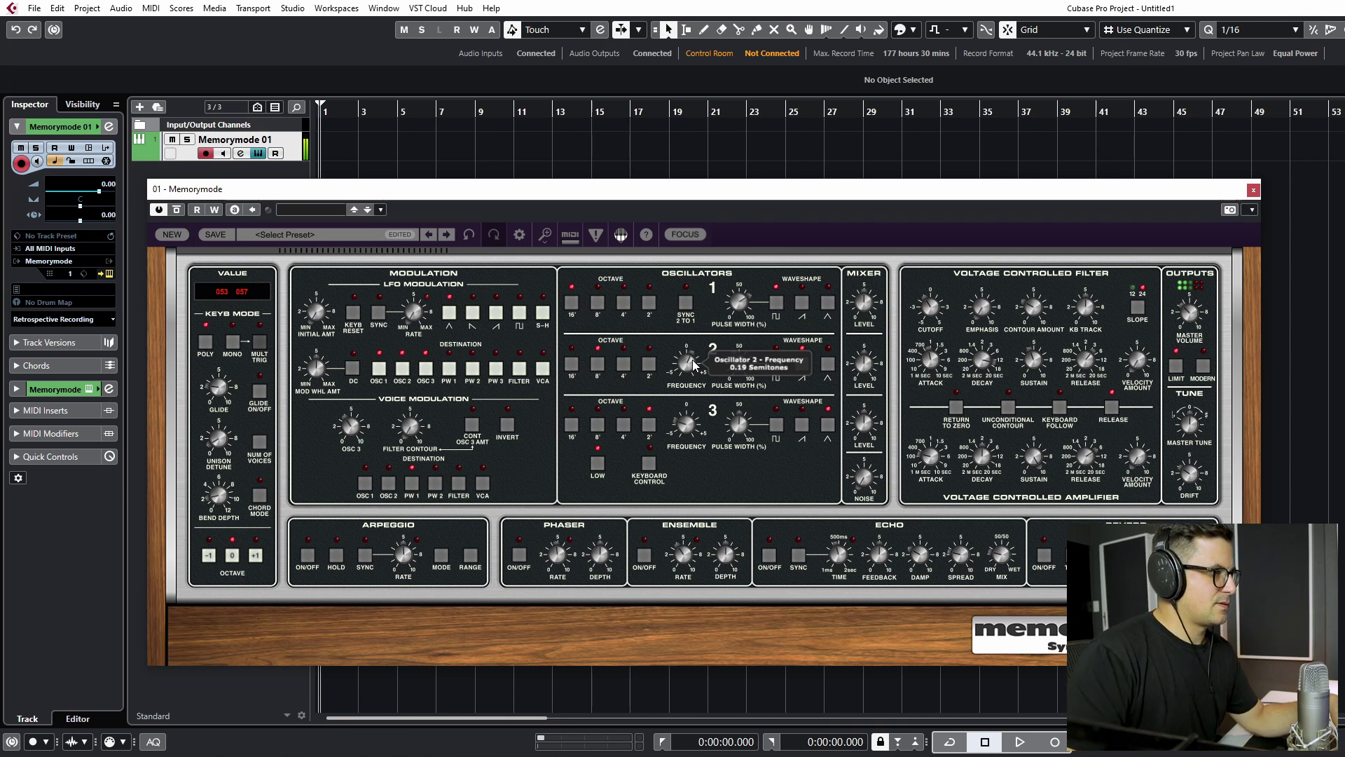
drag(693, 363, 688, 387)
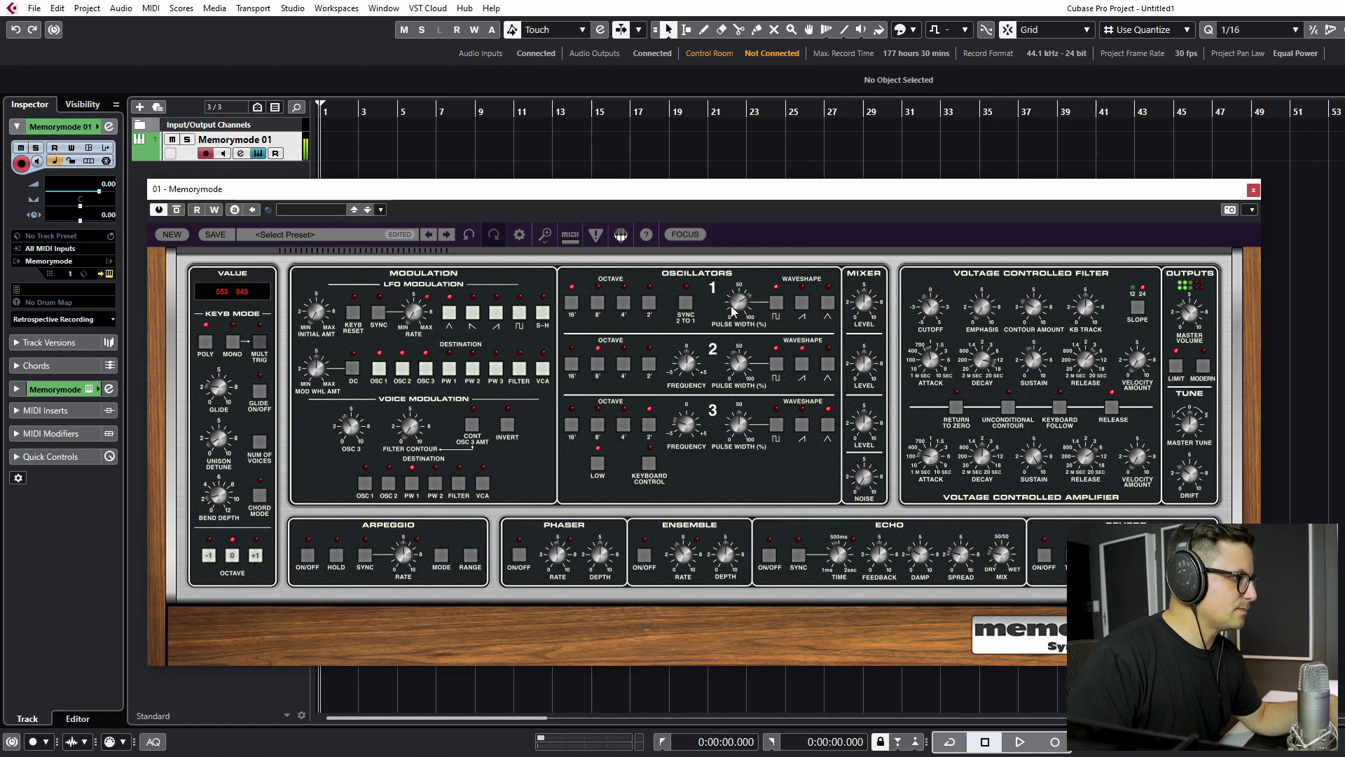
drag(734, 310, 743, 299)
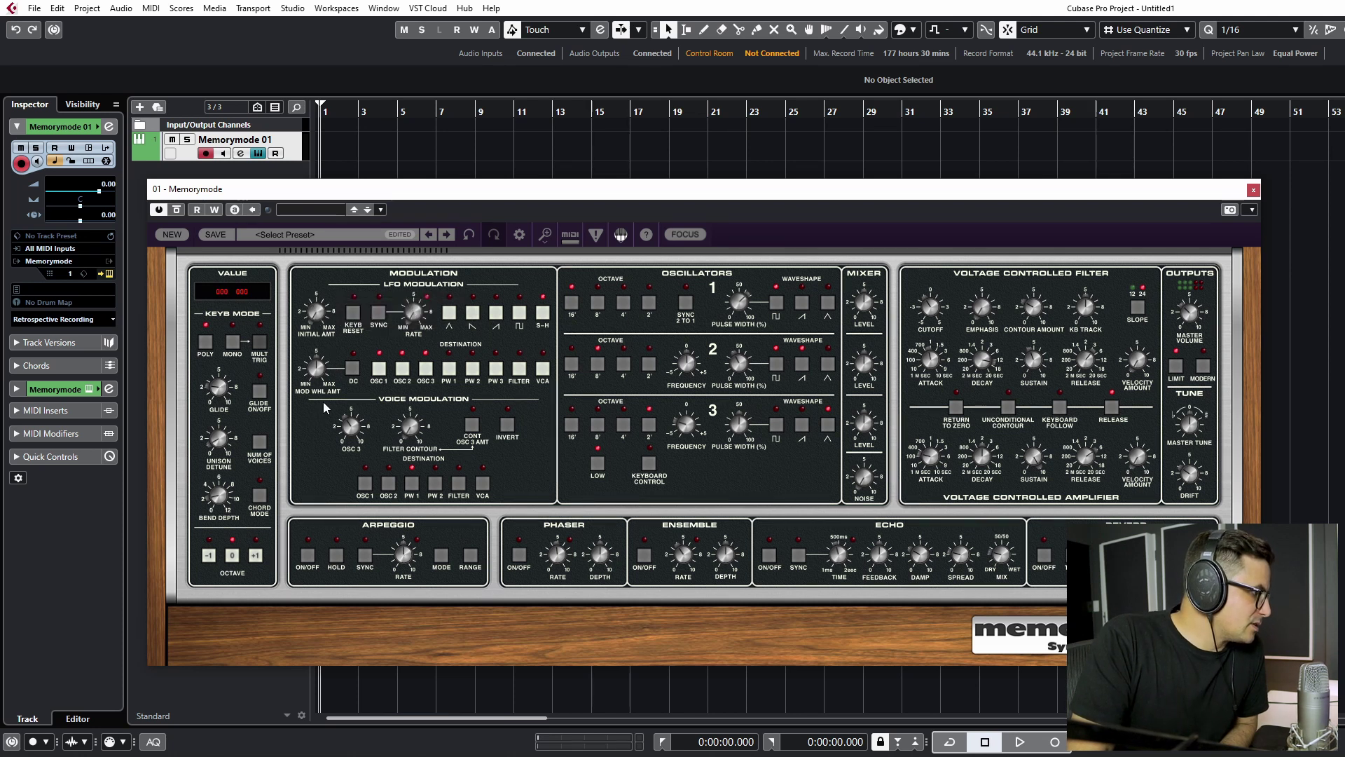
Step: Adjust the LFO's mod wheel amount, sync it to tempo, set its rate and route it to the filter
mouse_move(331, 378)
mouse_down()
mouse_move(326, 339)
mouse_move(326, 365)
mouse_up()
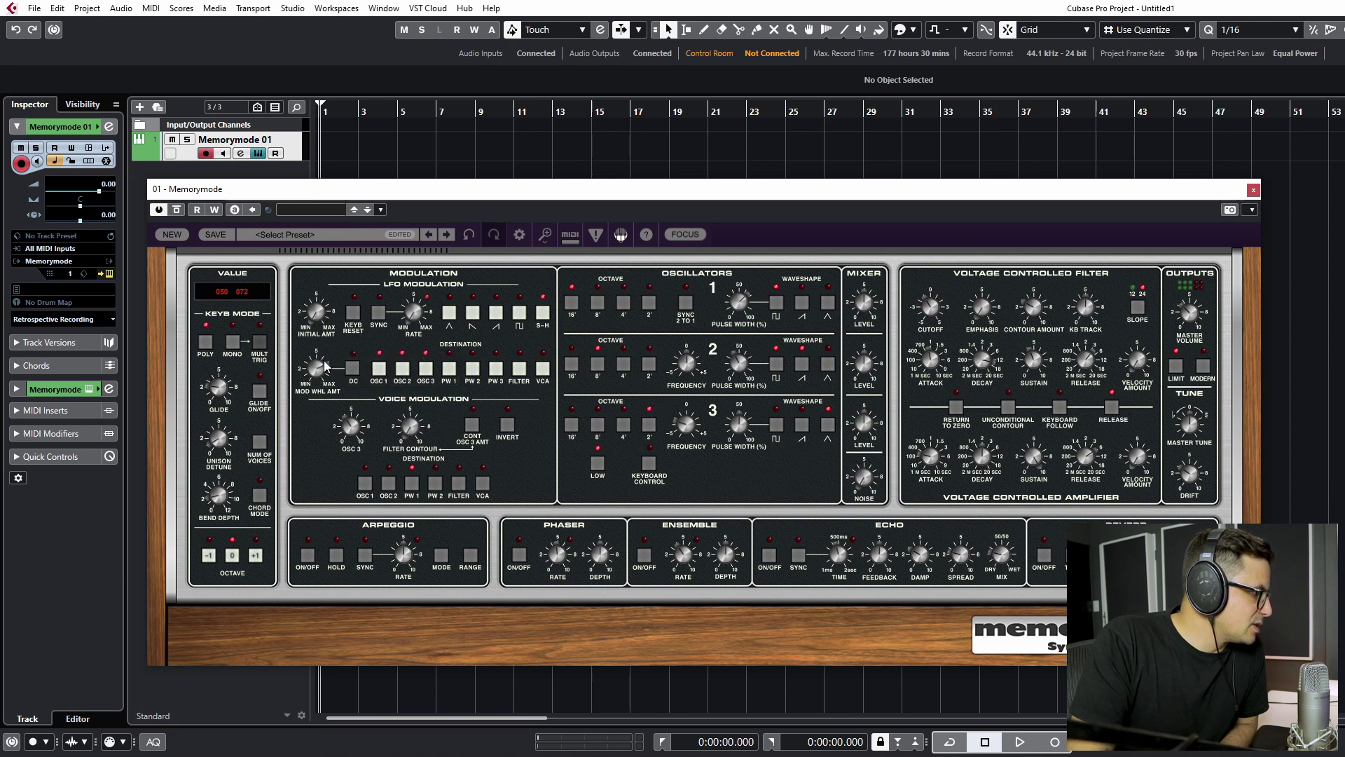
click(381, 374)
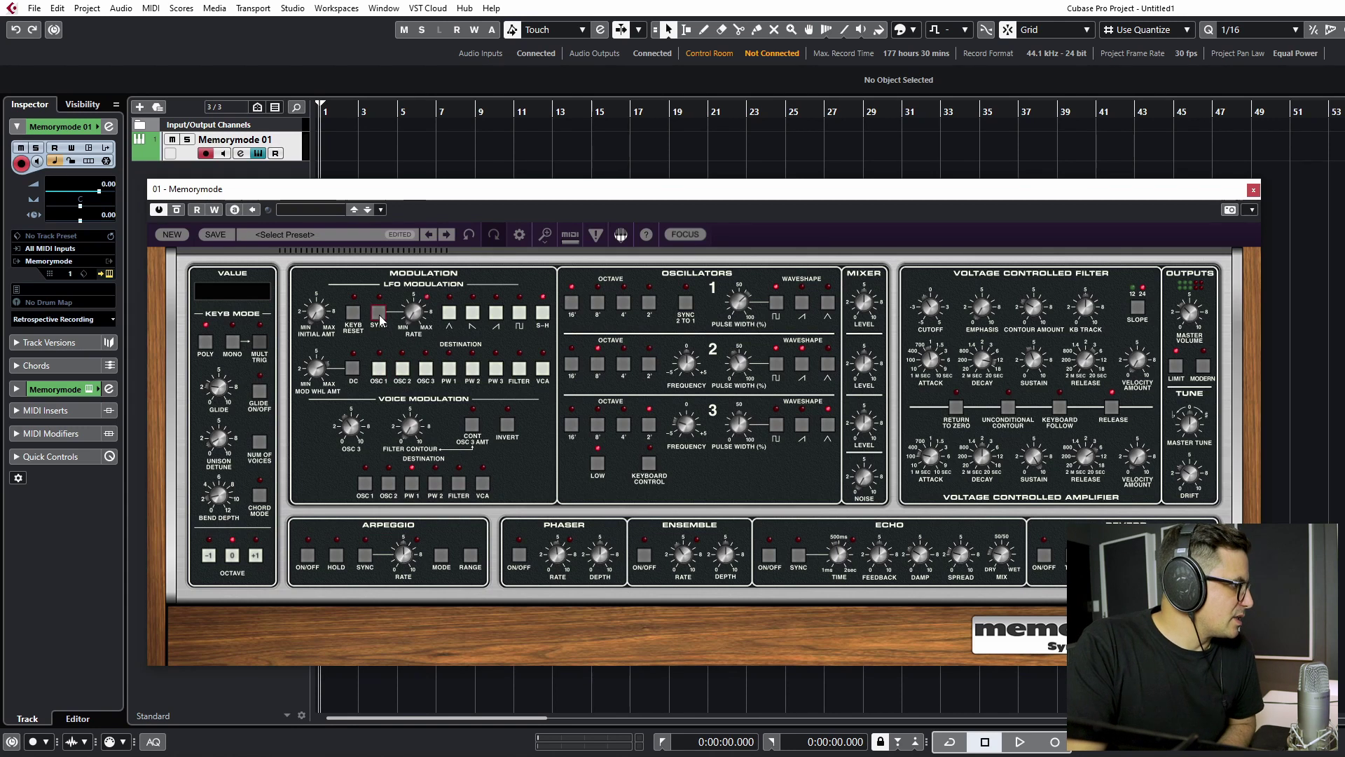
click(379, 315)
drag(412, 315, 451, 214)
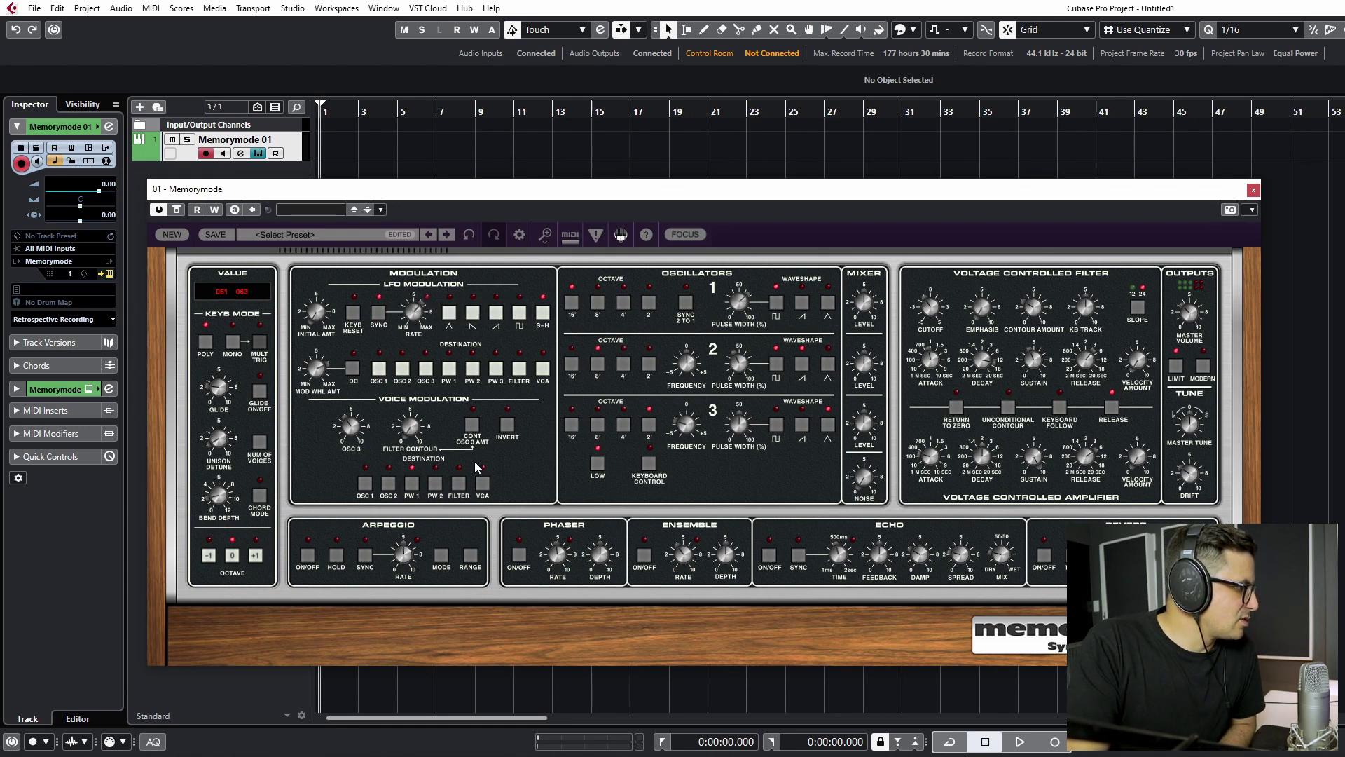
click(519, 368)
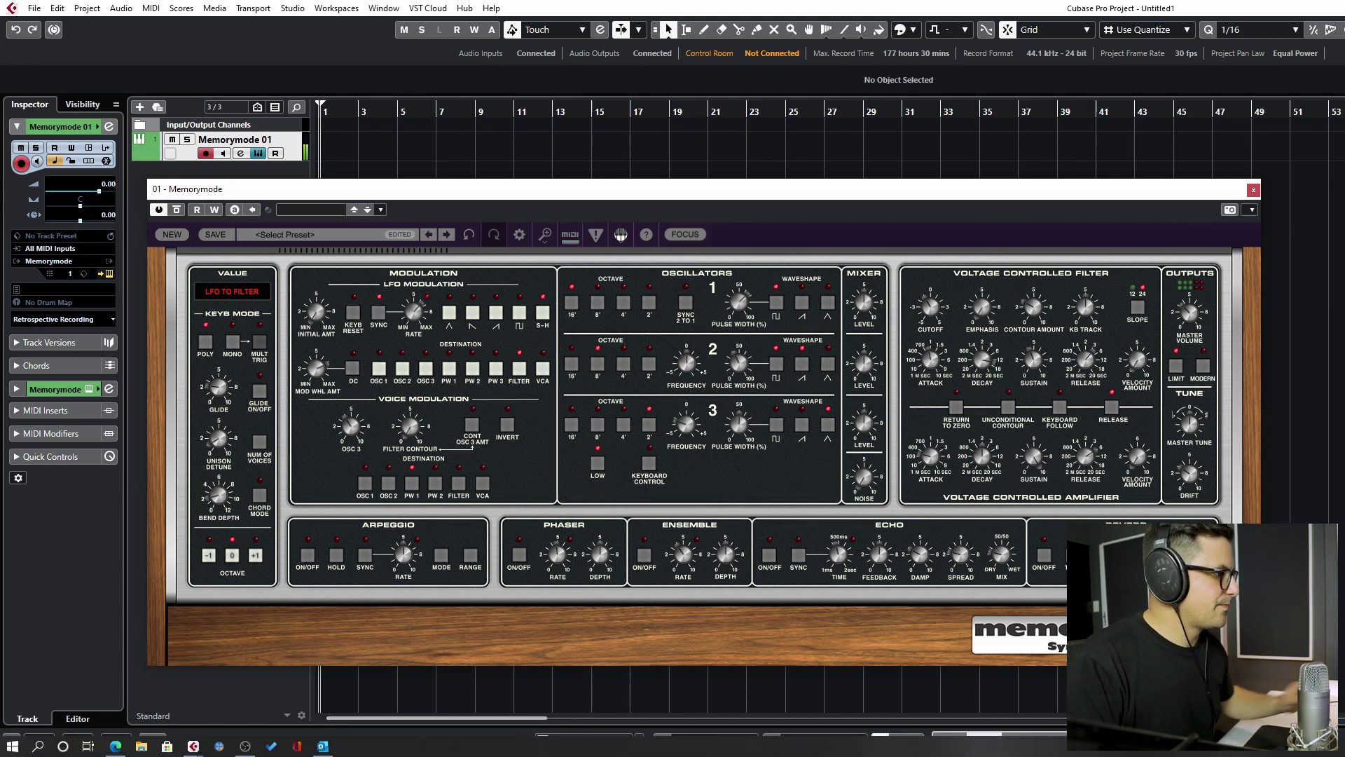
mouse_move(319, 379)
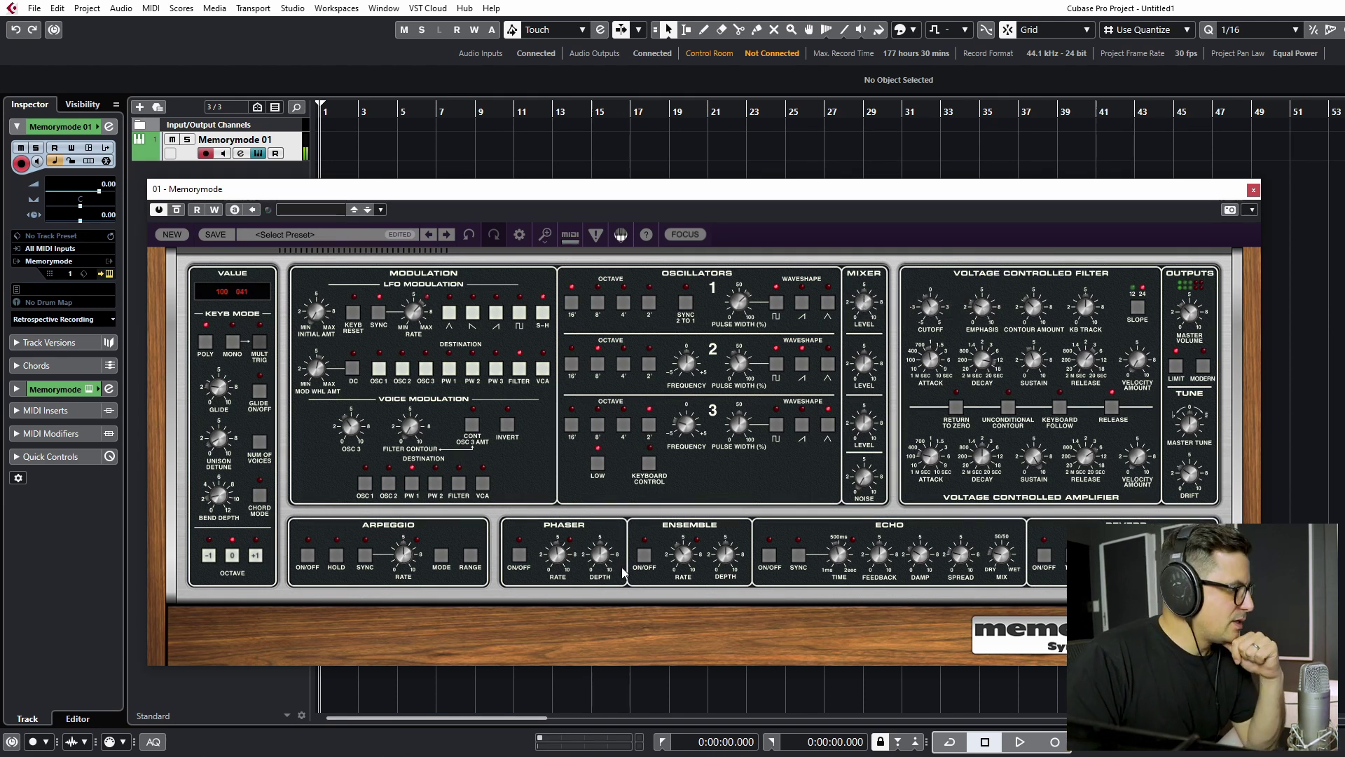
Step: Switch on the ensemble effect and set its depth to about 36%
click(644, 555)
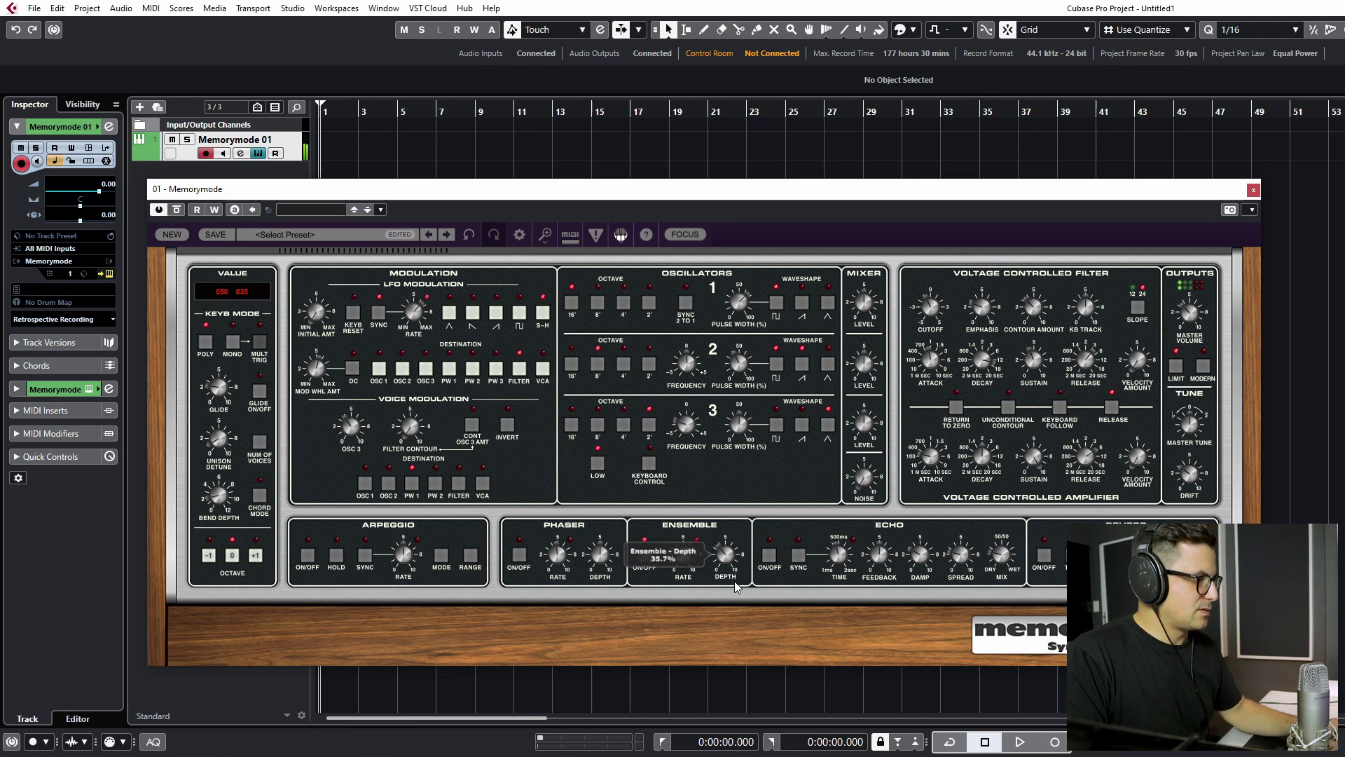
mouse_move(684, 571)
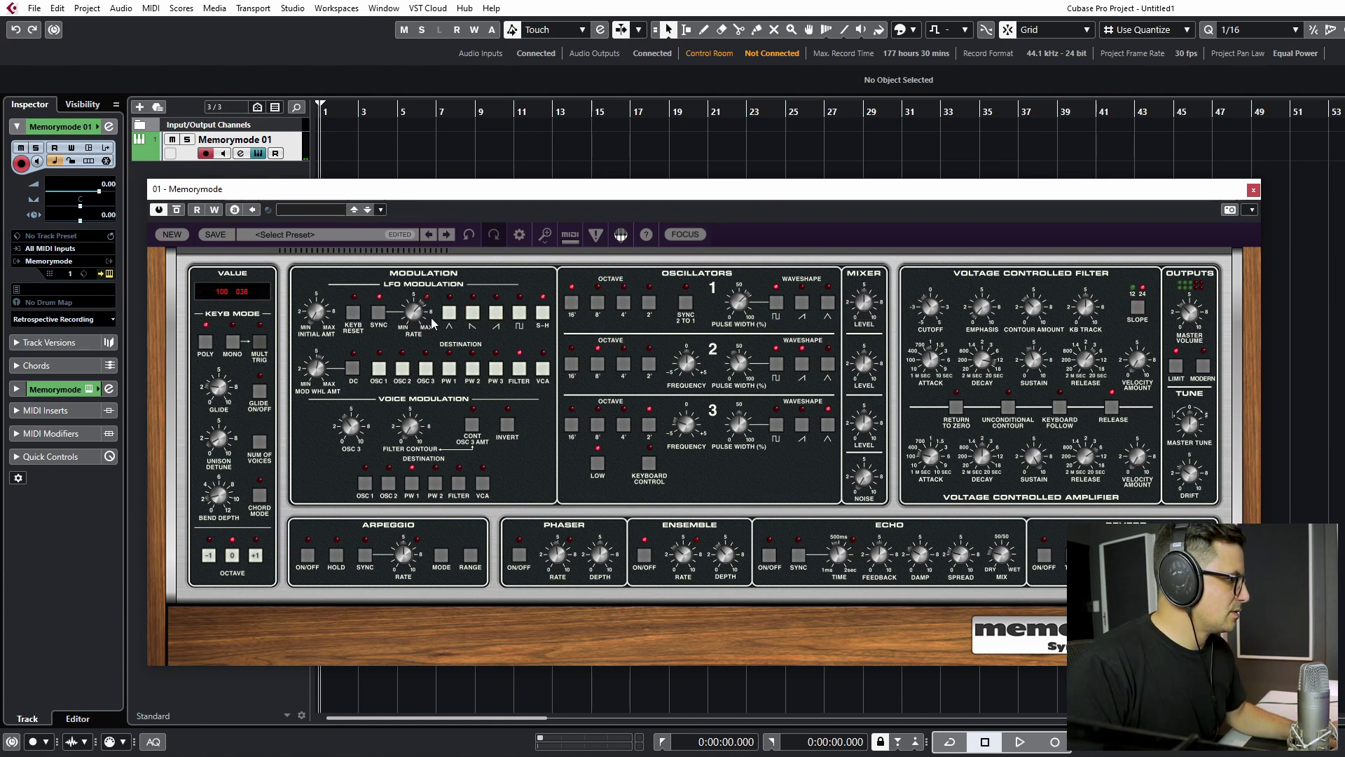
Step: Change the LFO waveshape to saw and route the LFO to the VCA
click(473, 313)
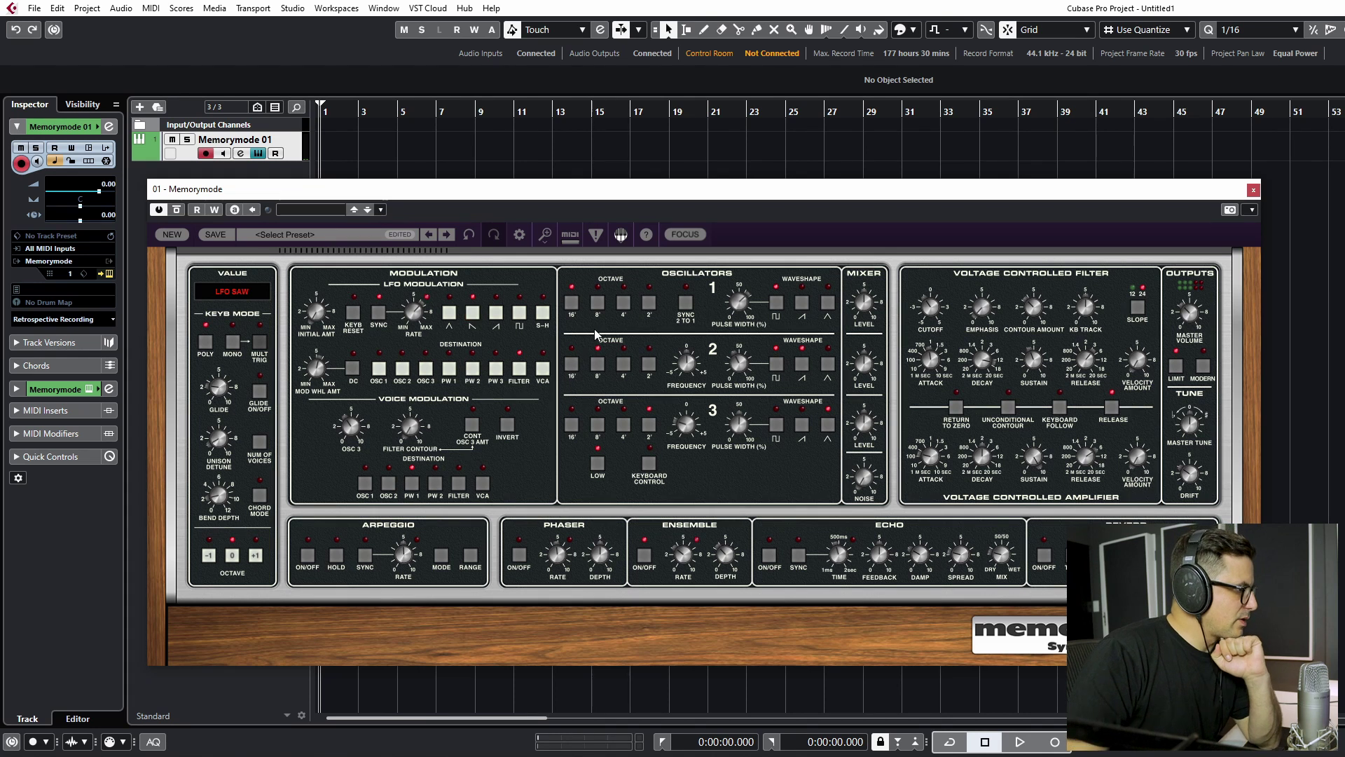
click(543, 369)
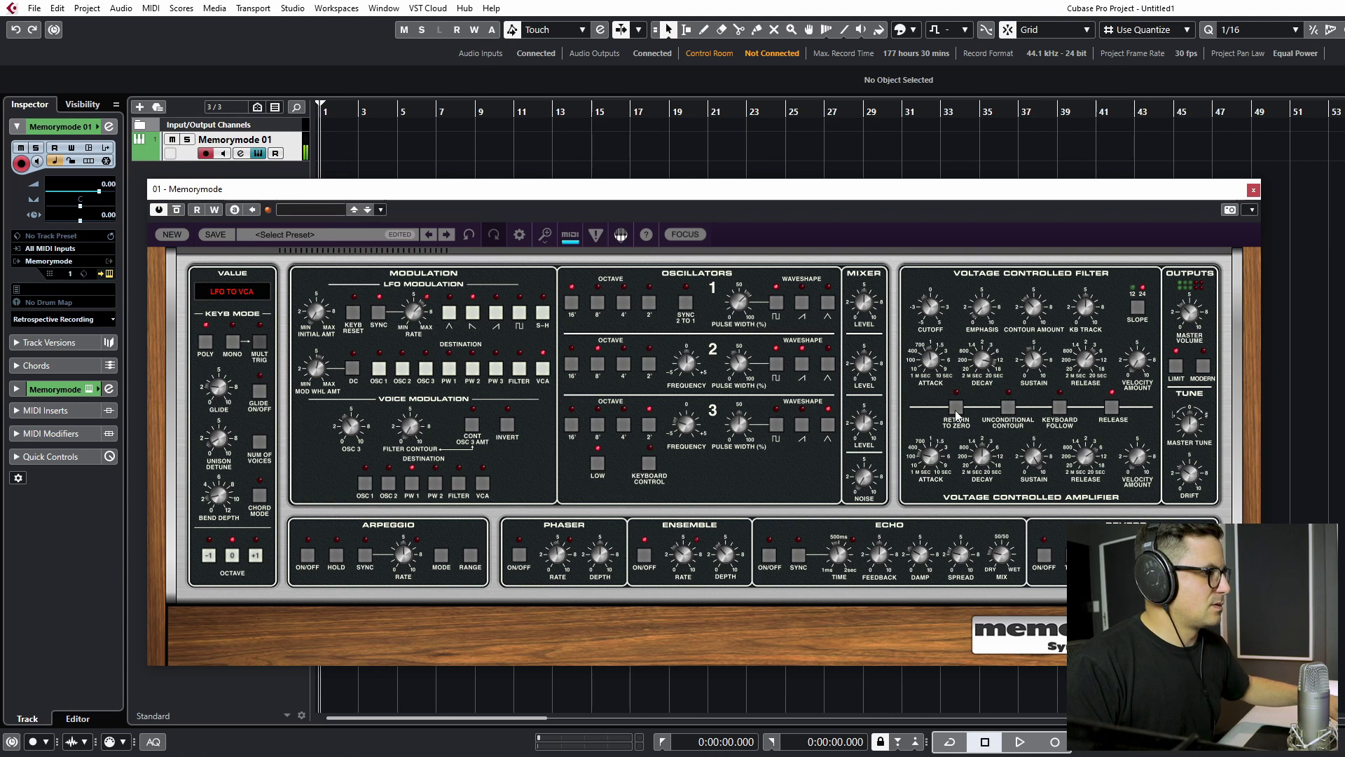
Step: Switch on the reverb and select the Hall Reverb type
click(1042, 557)
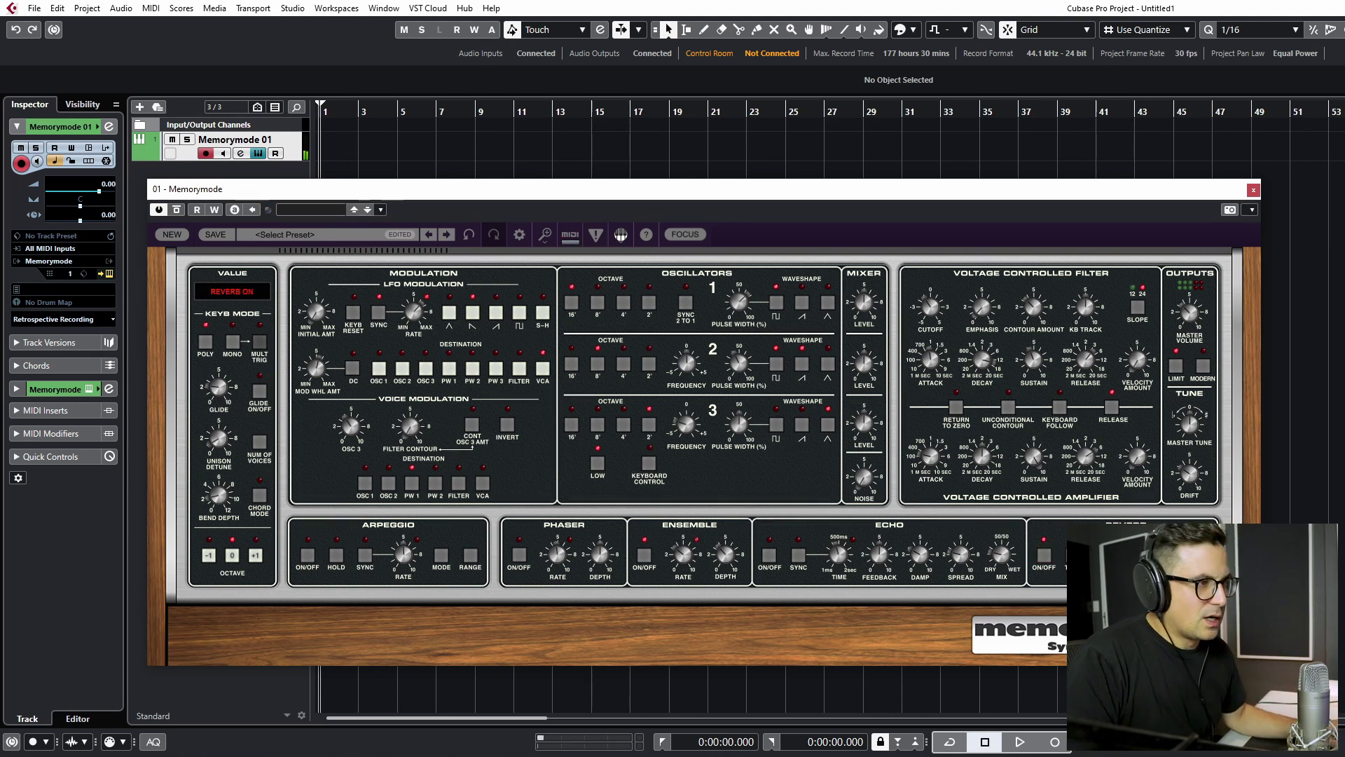
click(1072, 556)
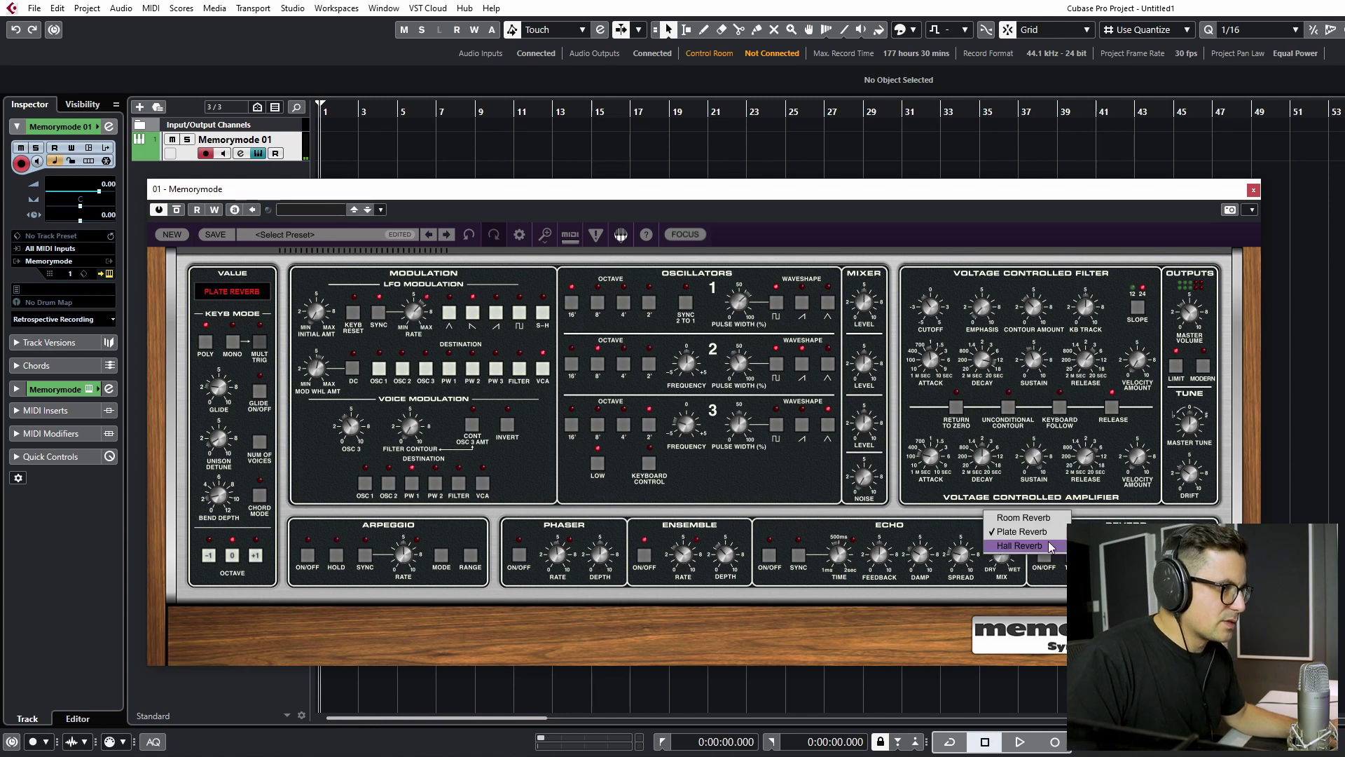
click(1049, 545)
Step: Switch on the echo, sync its time to tempo, and adjust its feedback, damping and mix
click(769, 555)
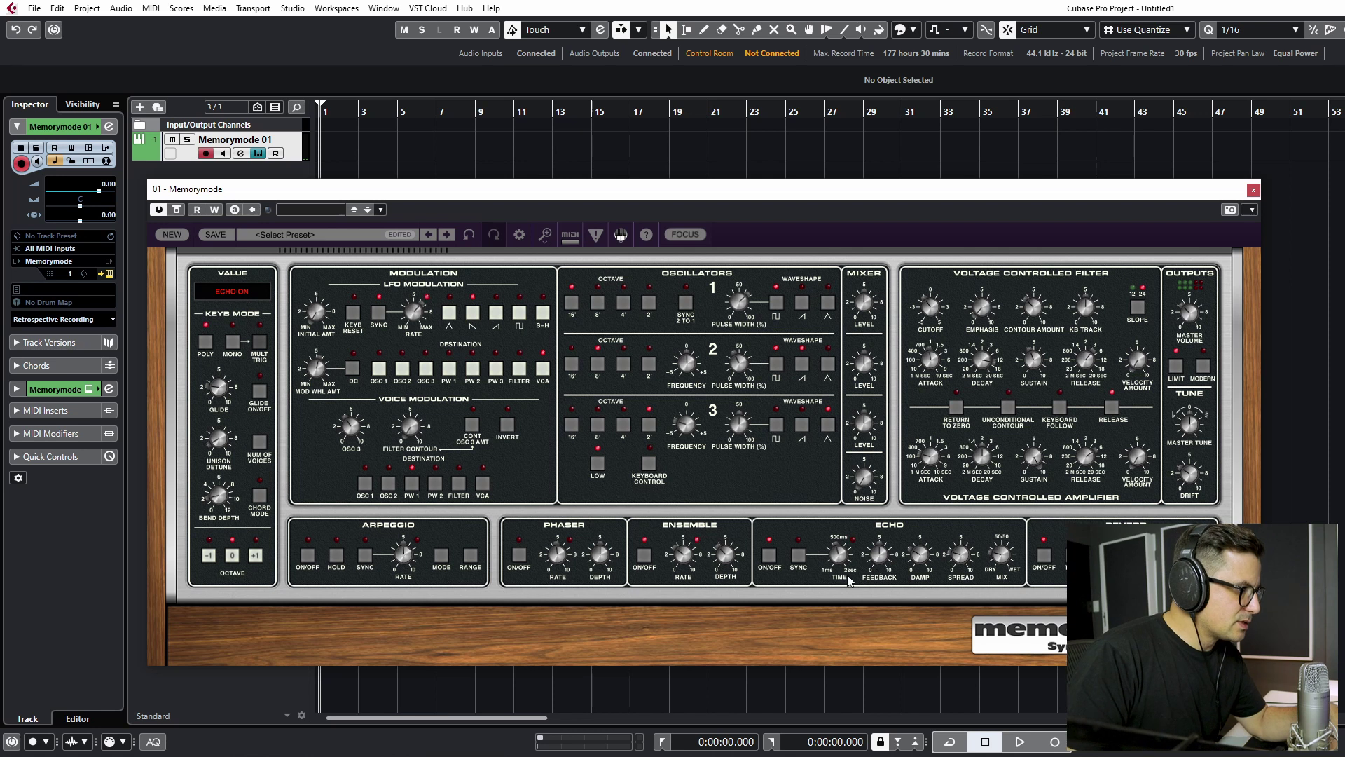
click(799, 556)
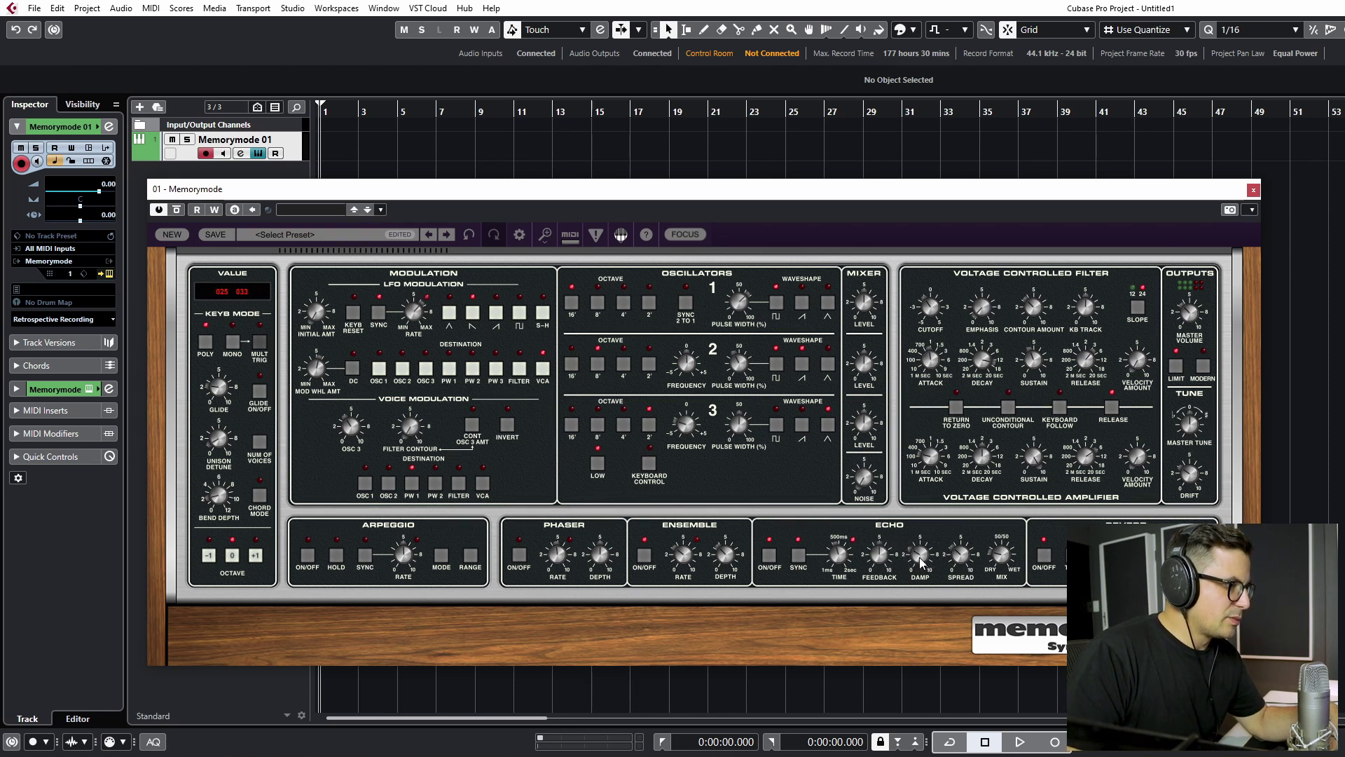
drag(890, 564, 845, 563)
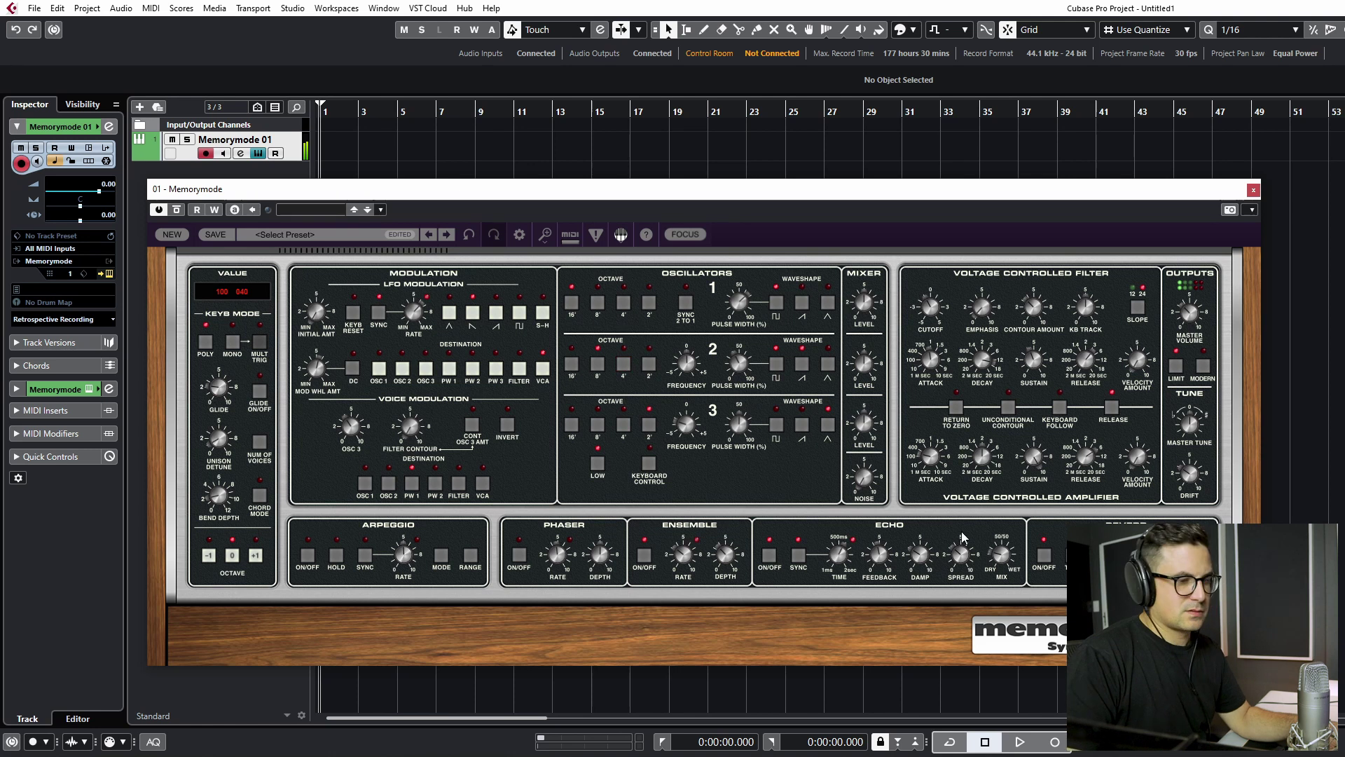
mouse_move(1002, 573)
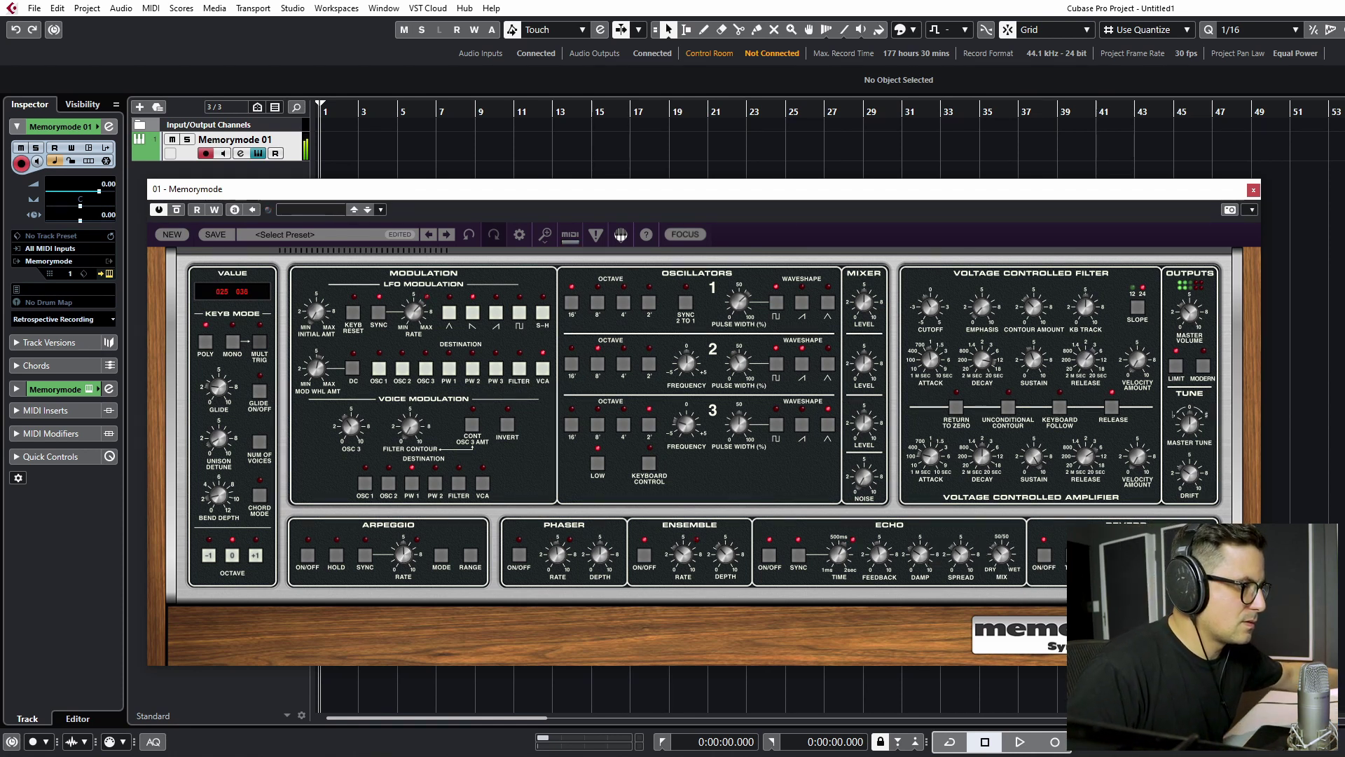
Step: Enable the Modern output mode and adjust the filter's contour amount
click(1206, 369)
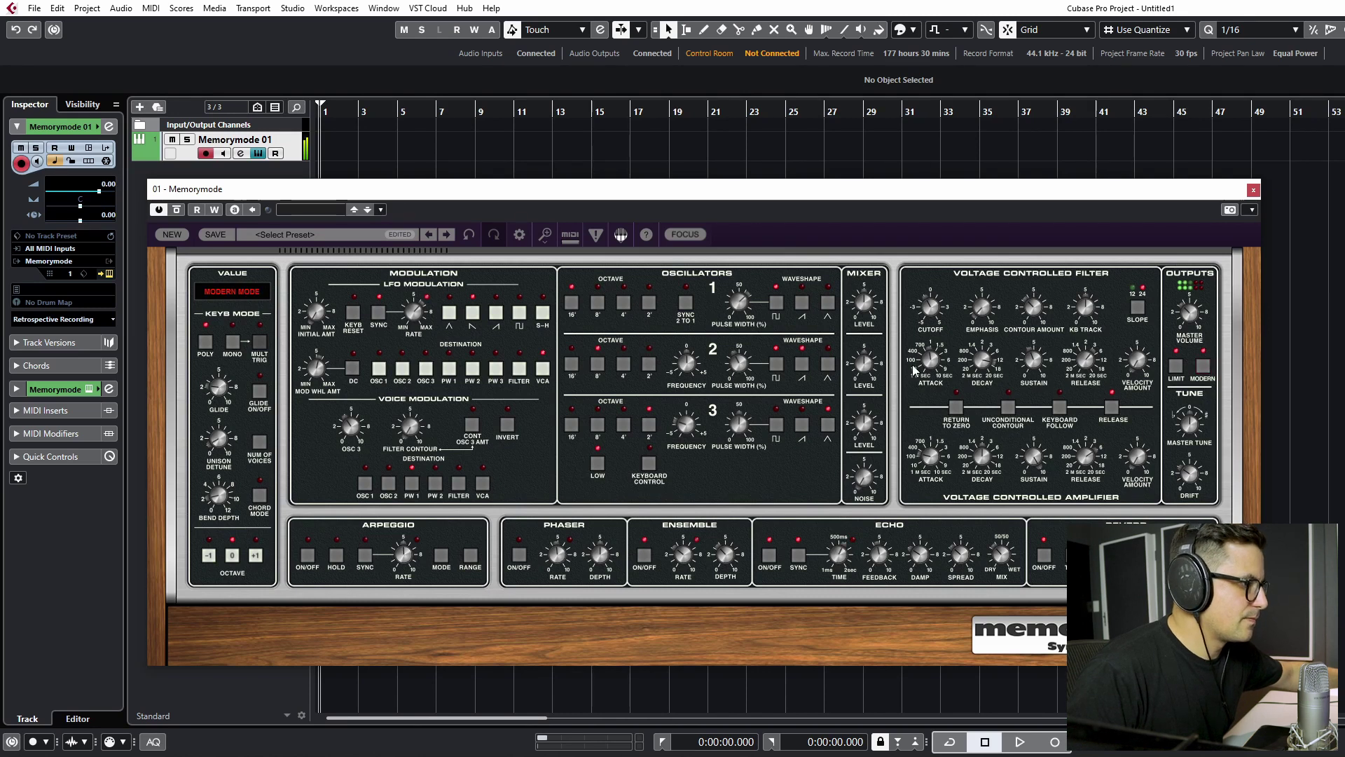
mouse_move(1049, 312)
drag(1049, 306, 1053, 300)
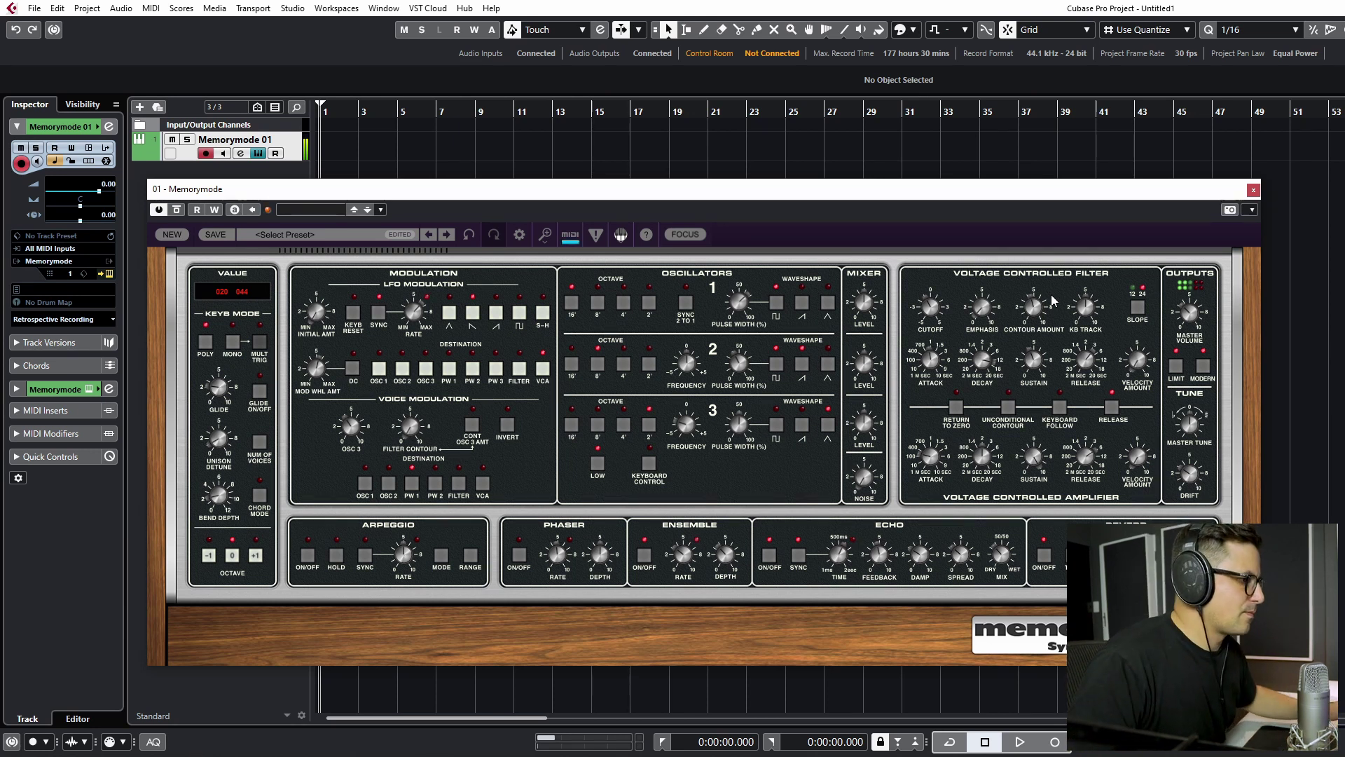
Step: Raise the noise level in the mixer while adjusting the filter cutoff
drag(874, 478, 893, 424)
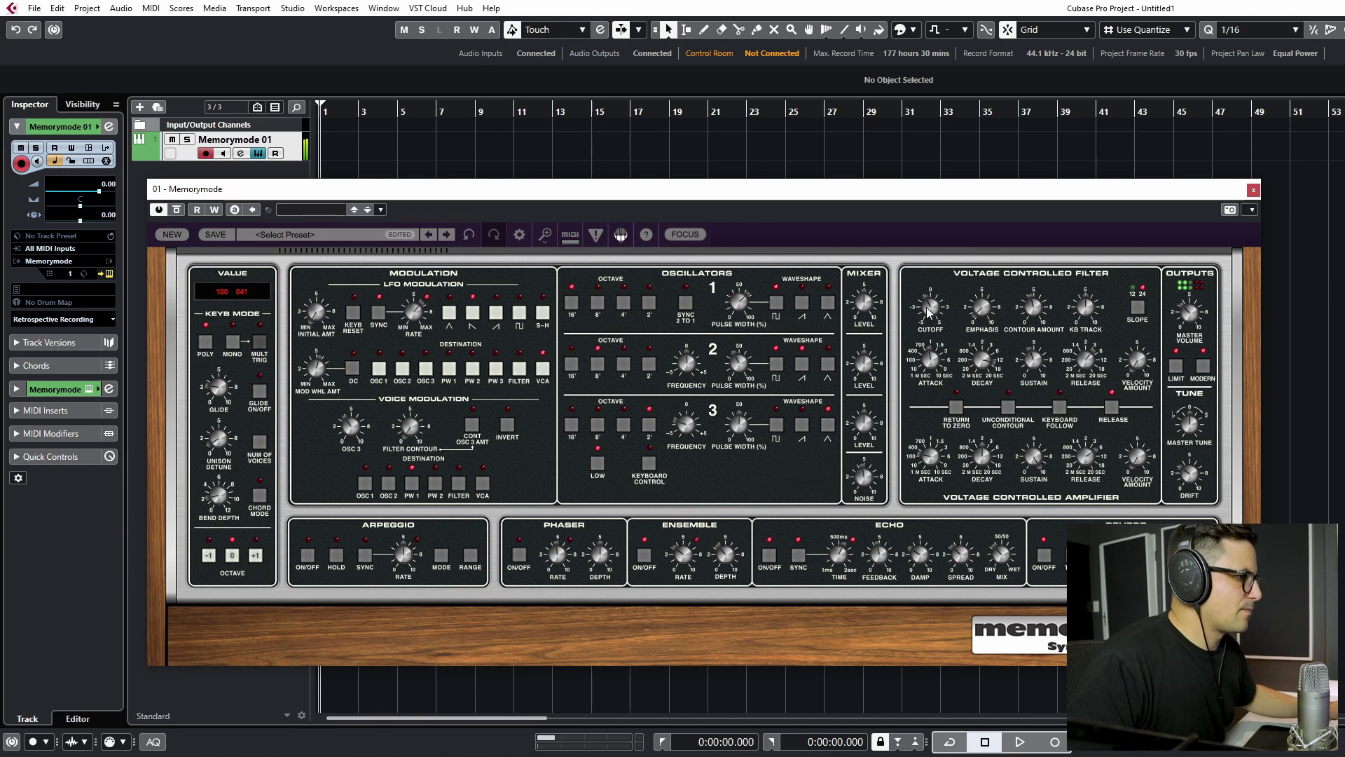
drag(931, 313, 932, 295)
drag(871, 487, 887, 377)
Step: Lower oscillator 1's mixer level and bring the filter cutoff down to about 20 Hz
drag(930, 317, 881, 429)
drag(876, 319, 877, 385)
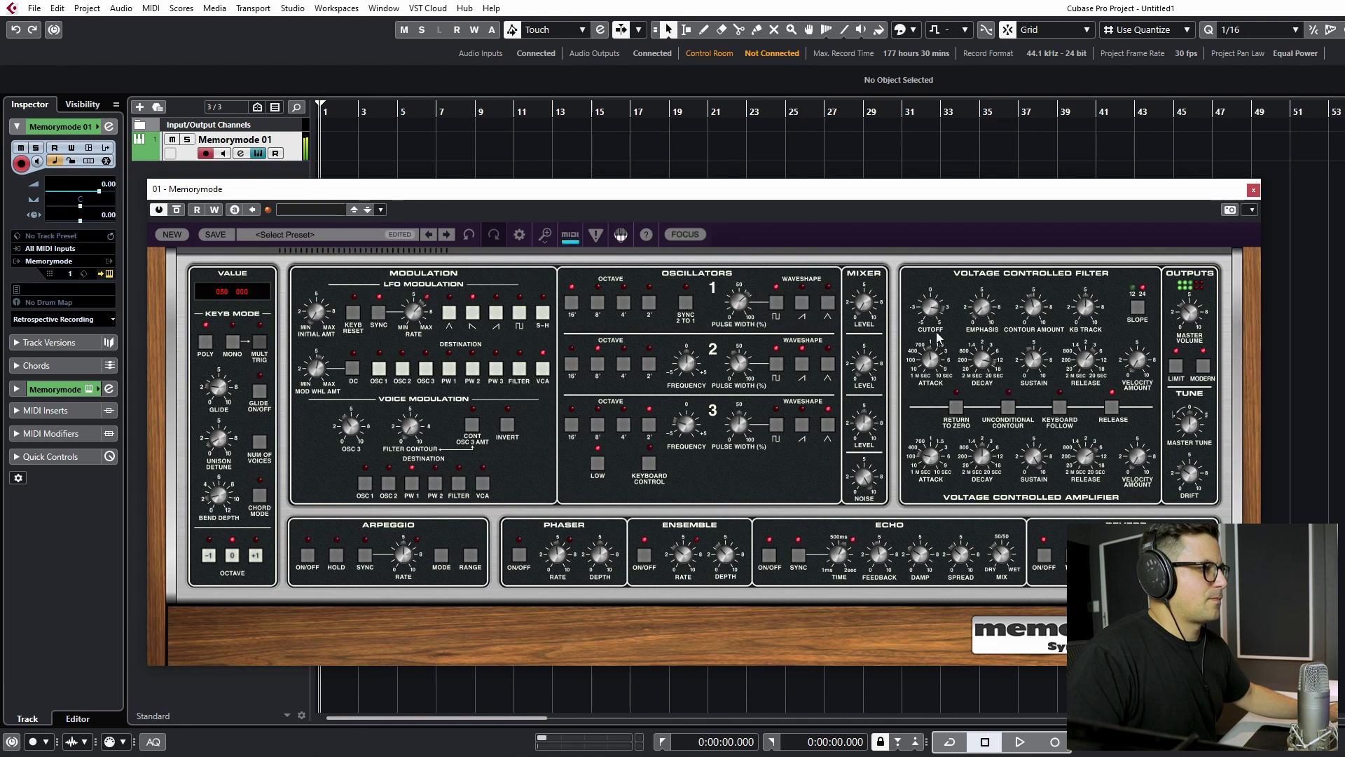
drag(939, 309, 936, 394)
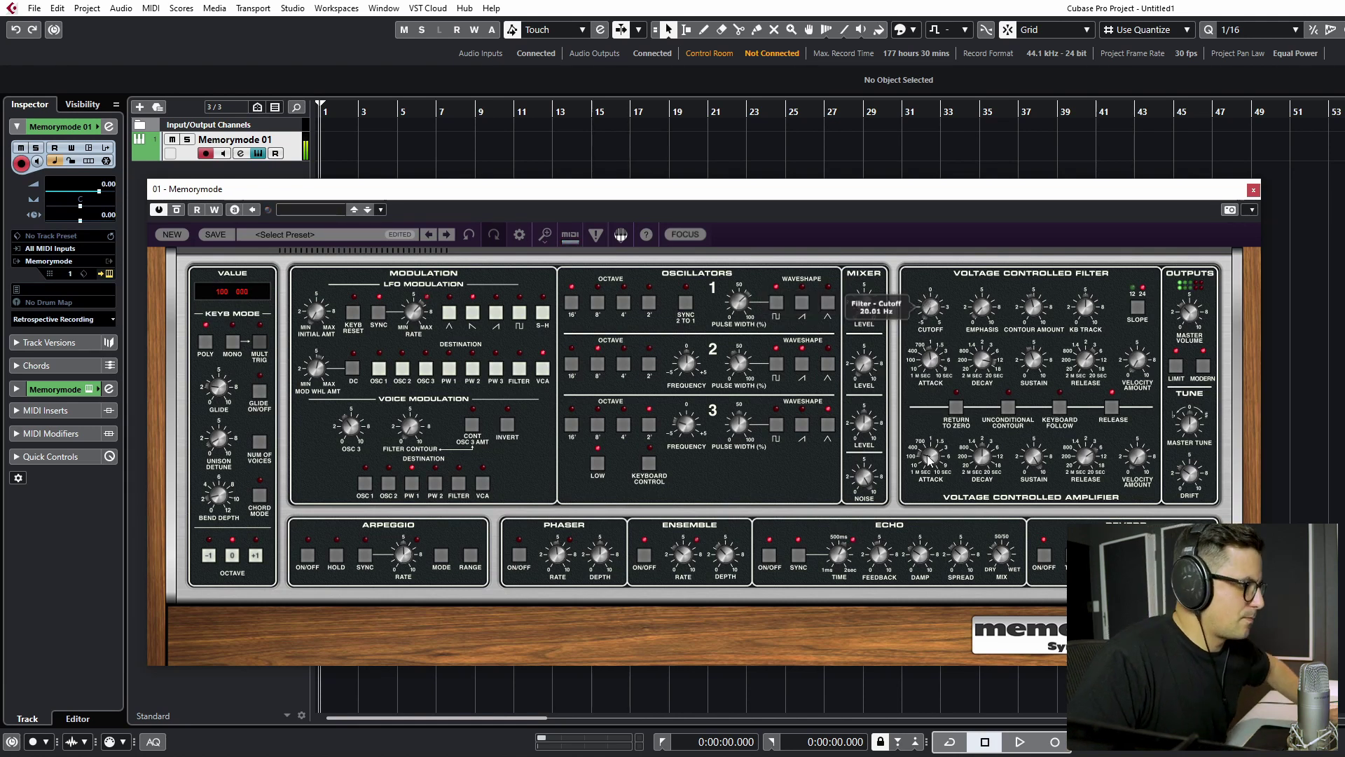